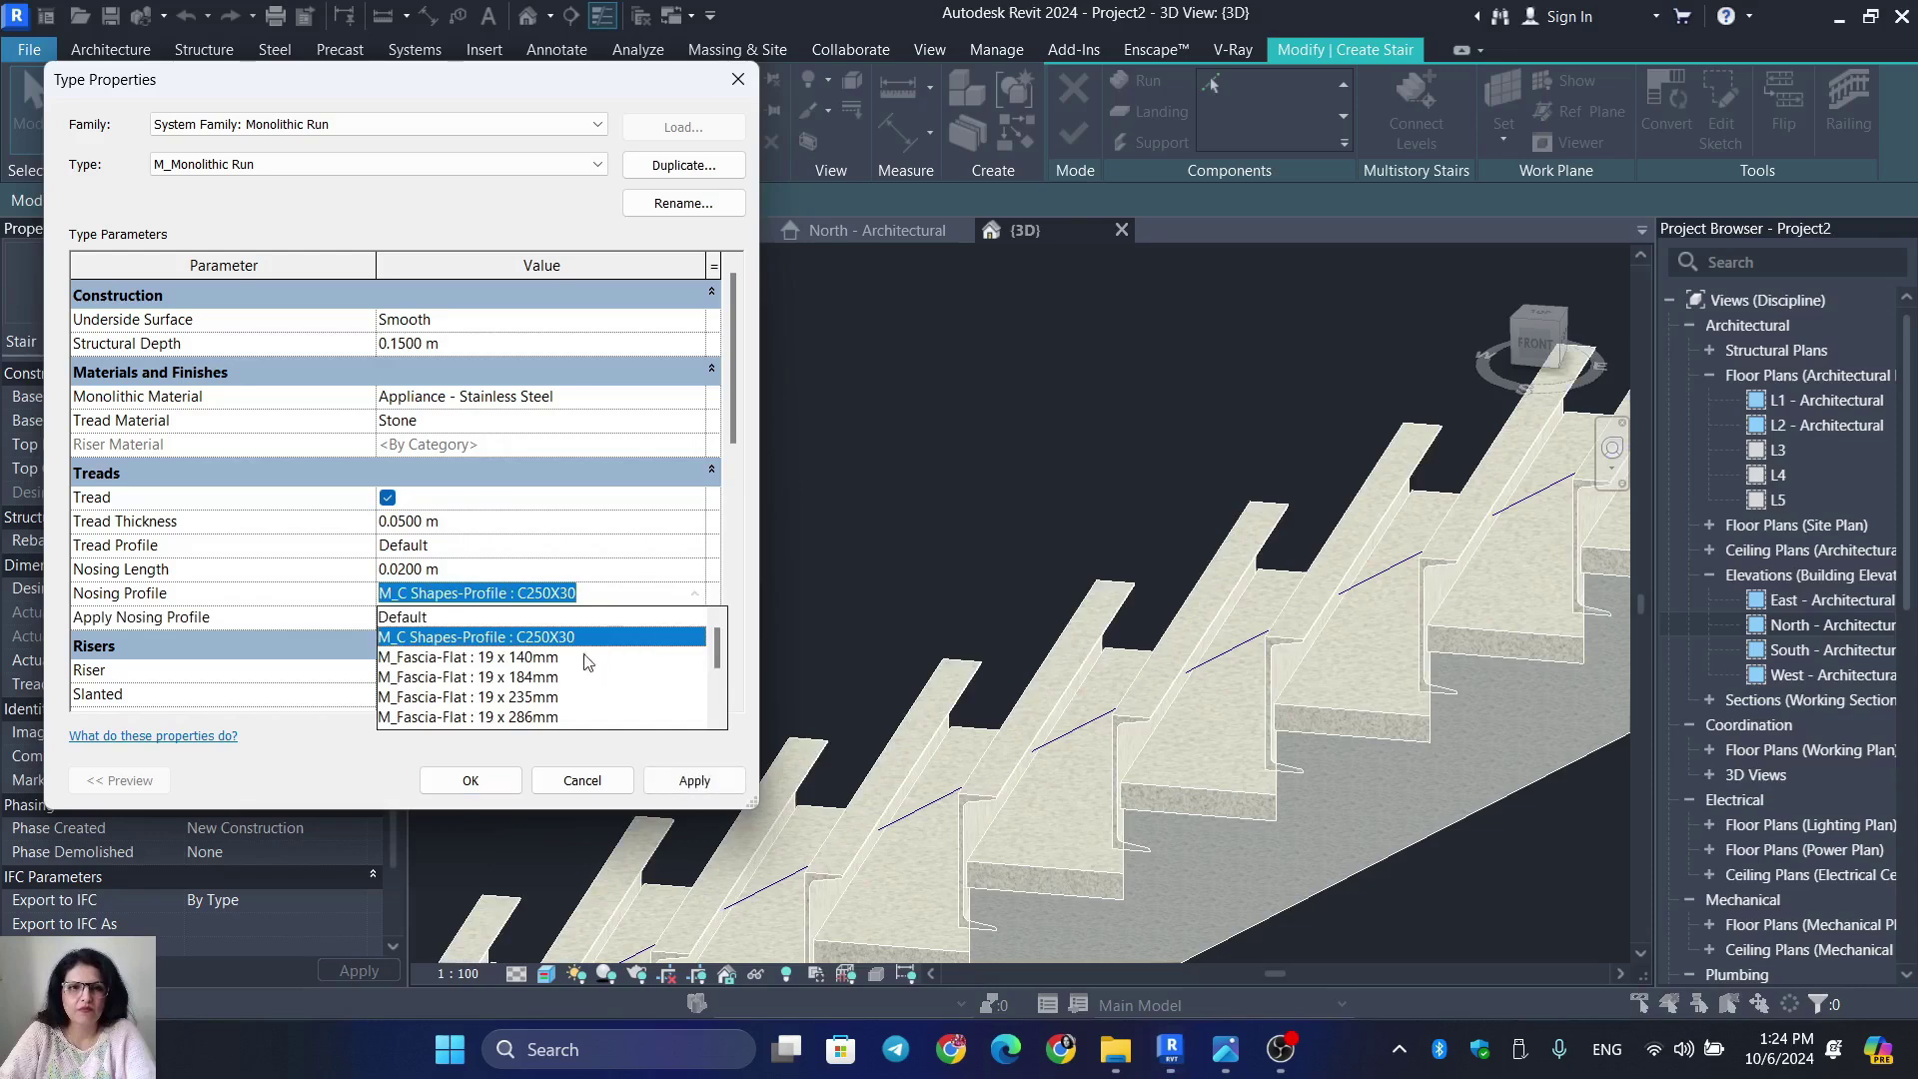
Try the nosing profiles M_Fascia-Flat : 19 x 140mm and M_Stair Nosing - Pan on the monolithic run, applying each
{"action": "left_click", "coordinate": [547, 659]}
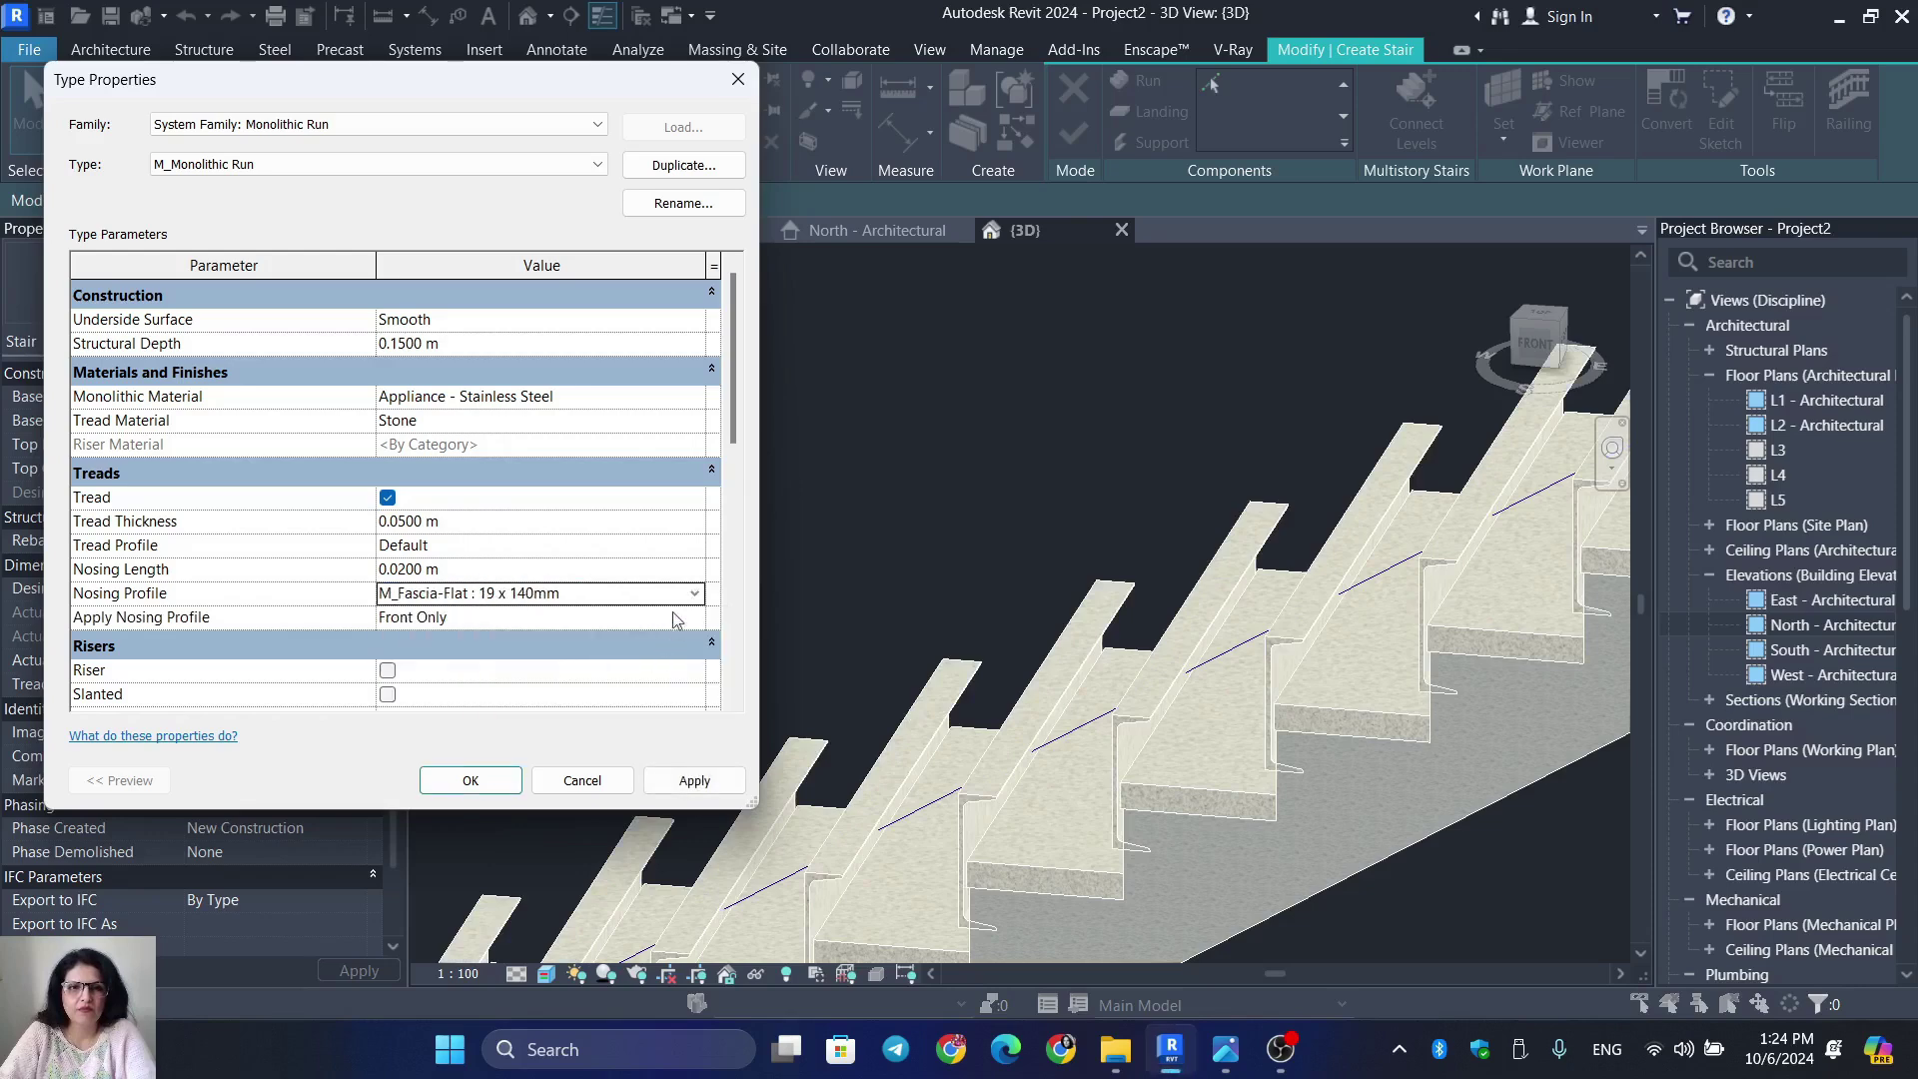
{"action": "left_click", "coordinate": [690, 782]}
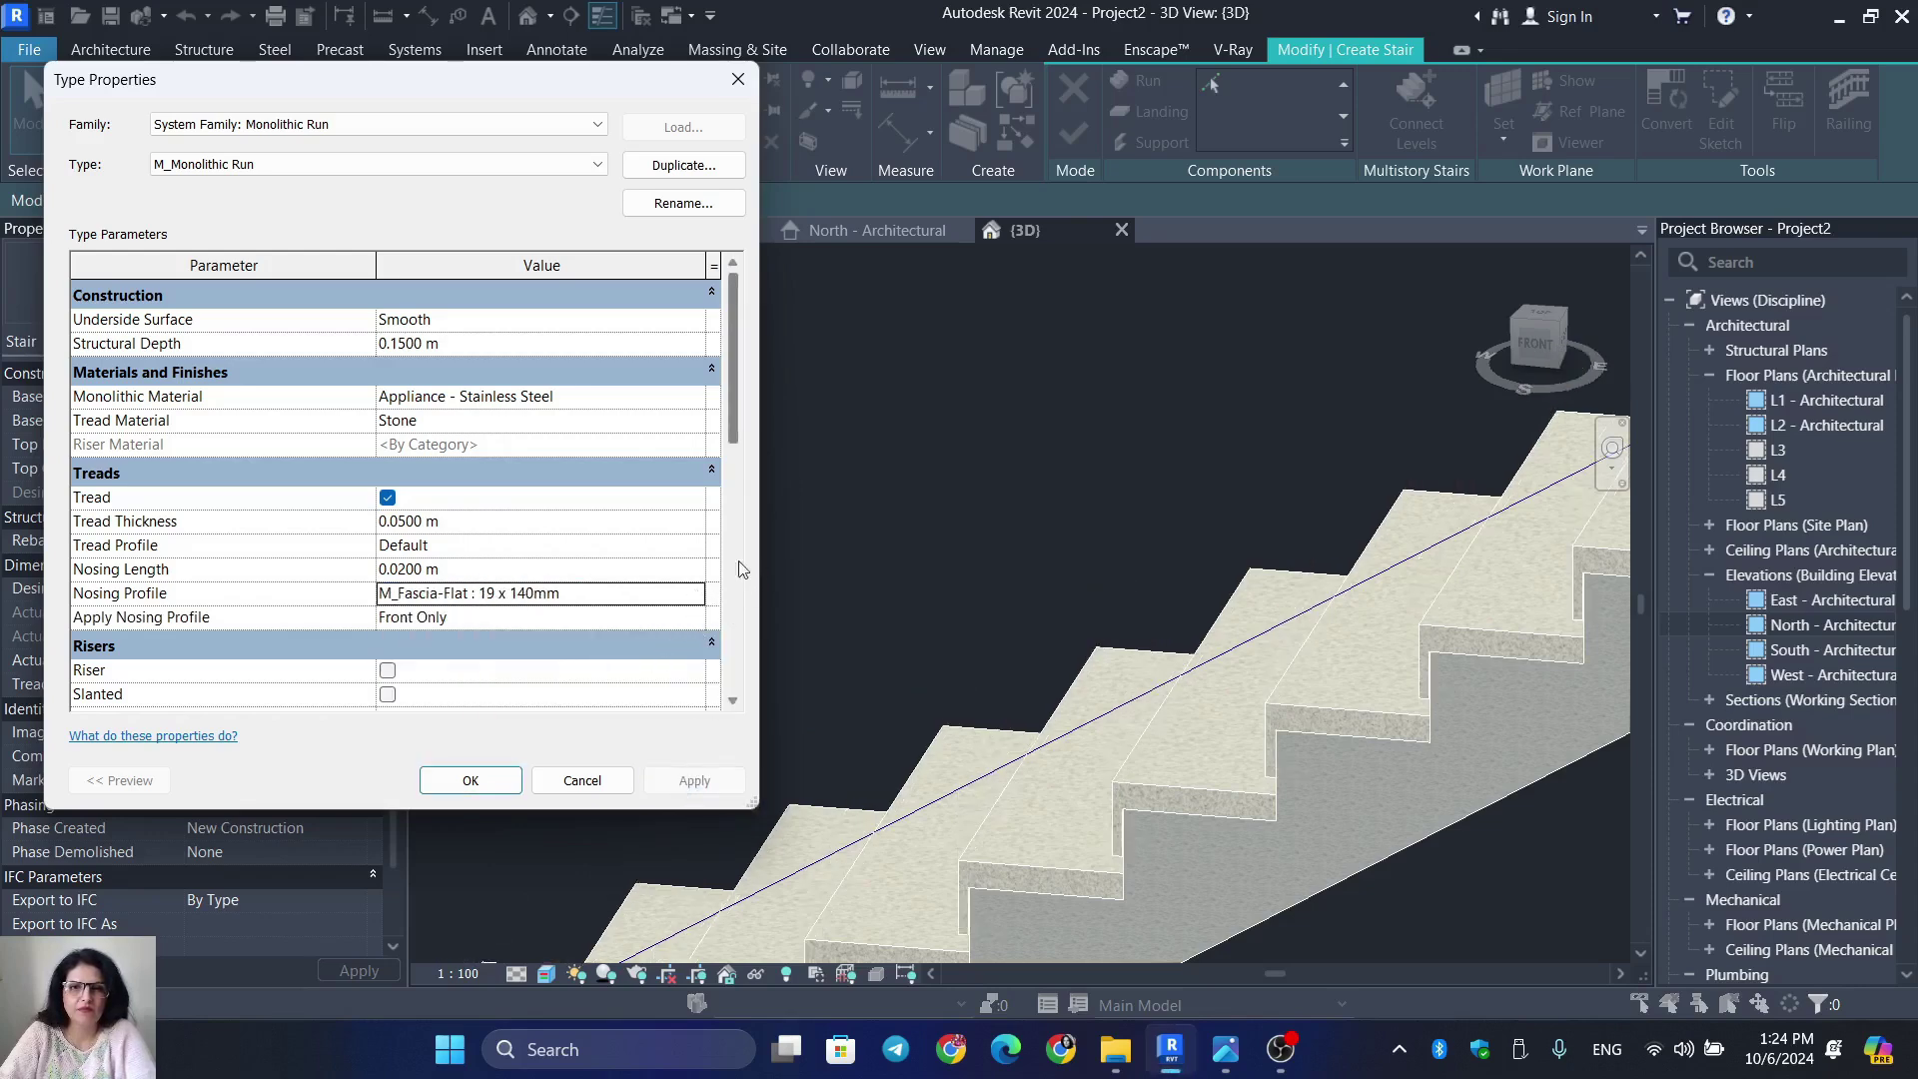
{"action": "left_click", "coordinate": [695, 593]}
{"action": "scroll", "coordinate": [526, 683], "scroll_direction": "down", "scroll_amount": 2}
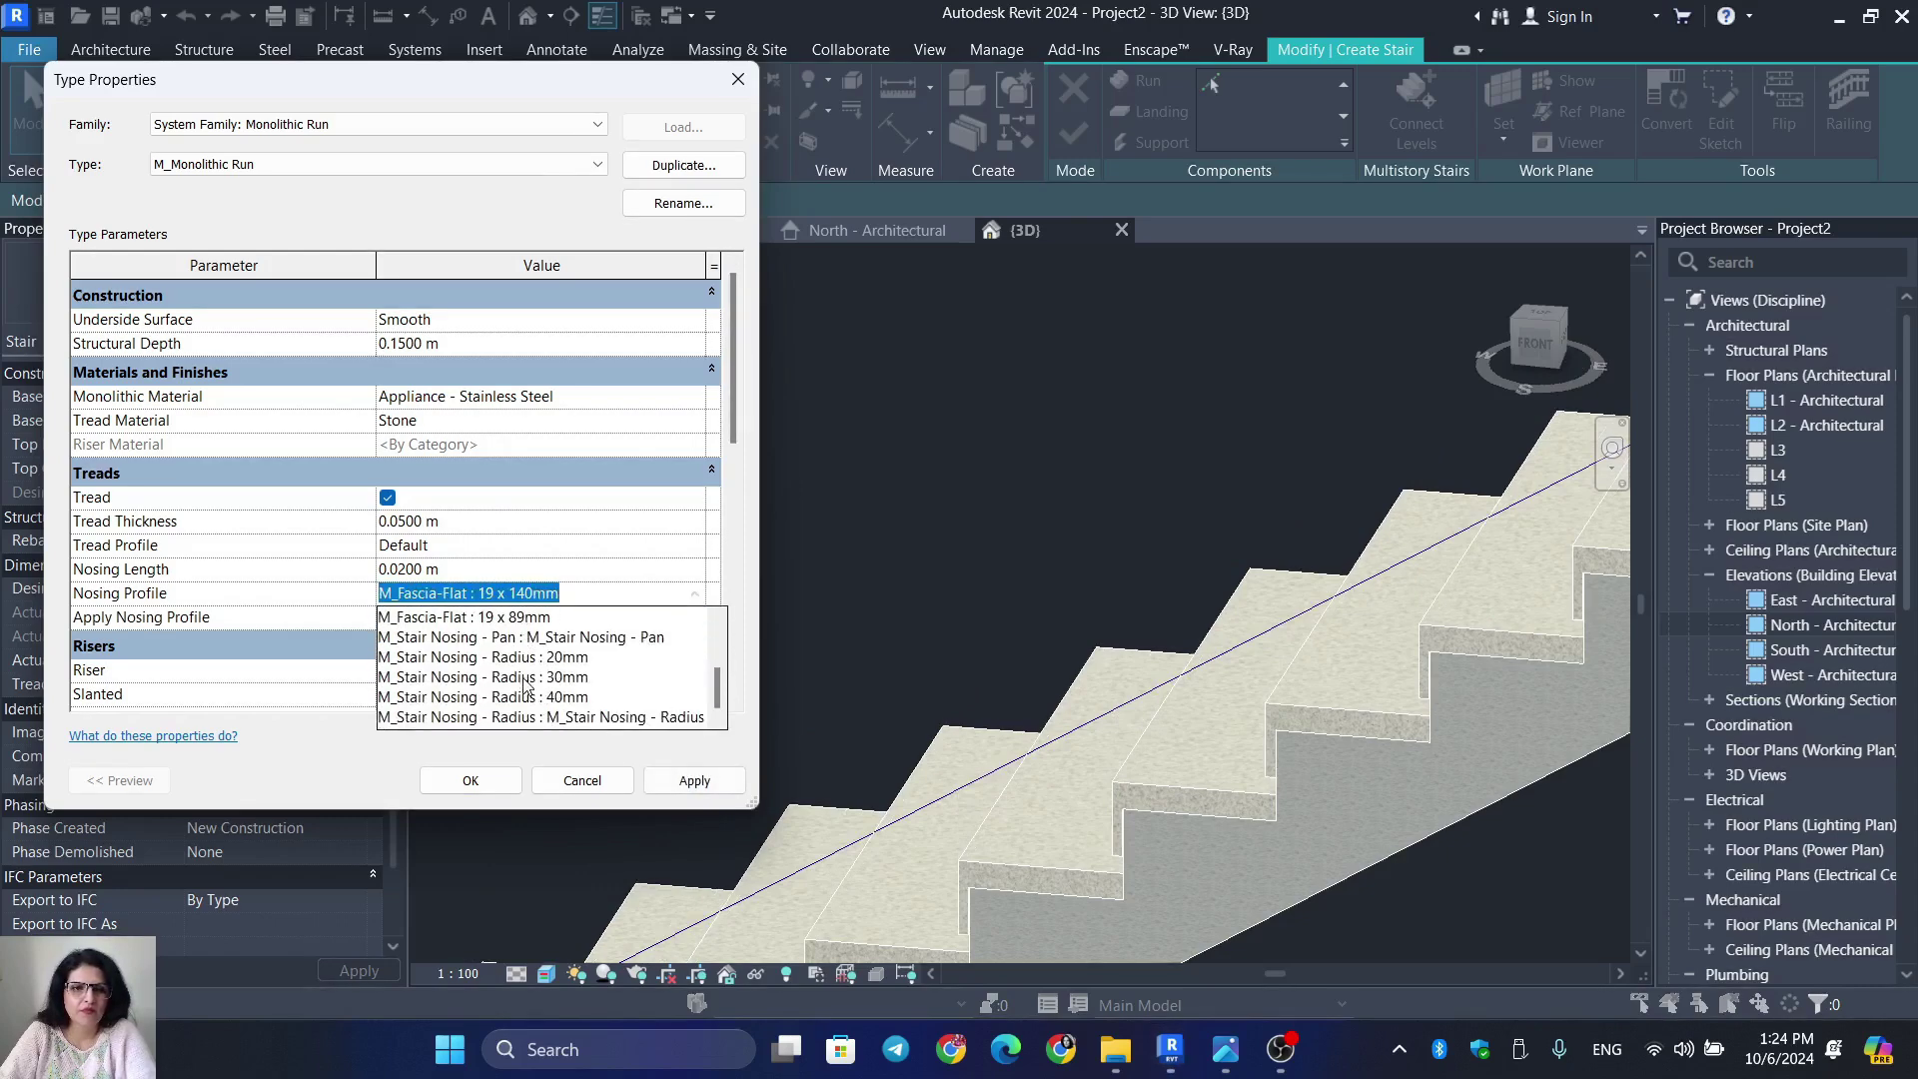
{"action": "left_click", "coordinate": [470, 652]}
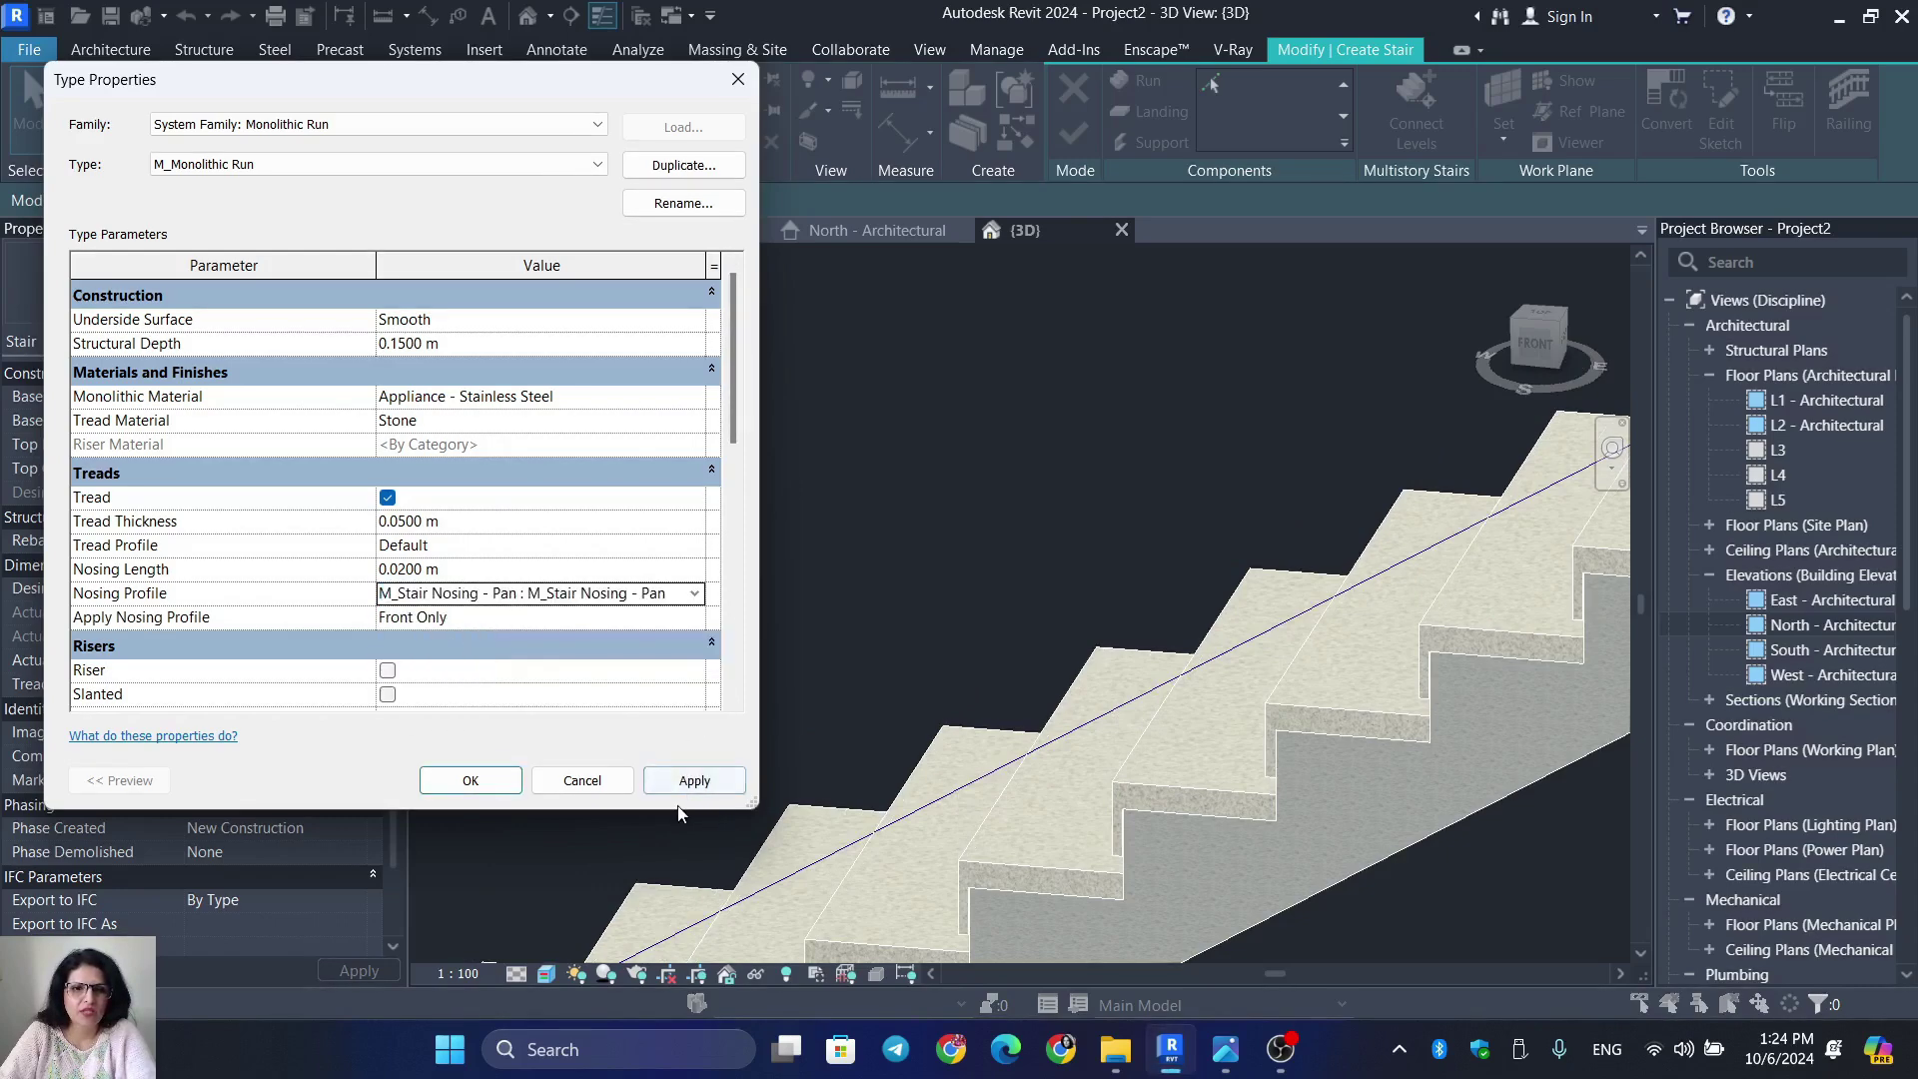
{"action": "left_click", "coordinate": [692, 781]}
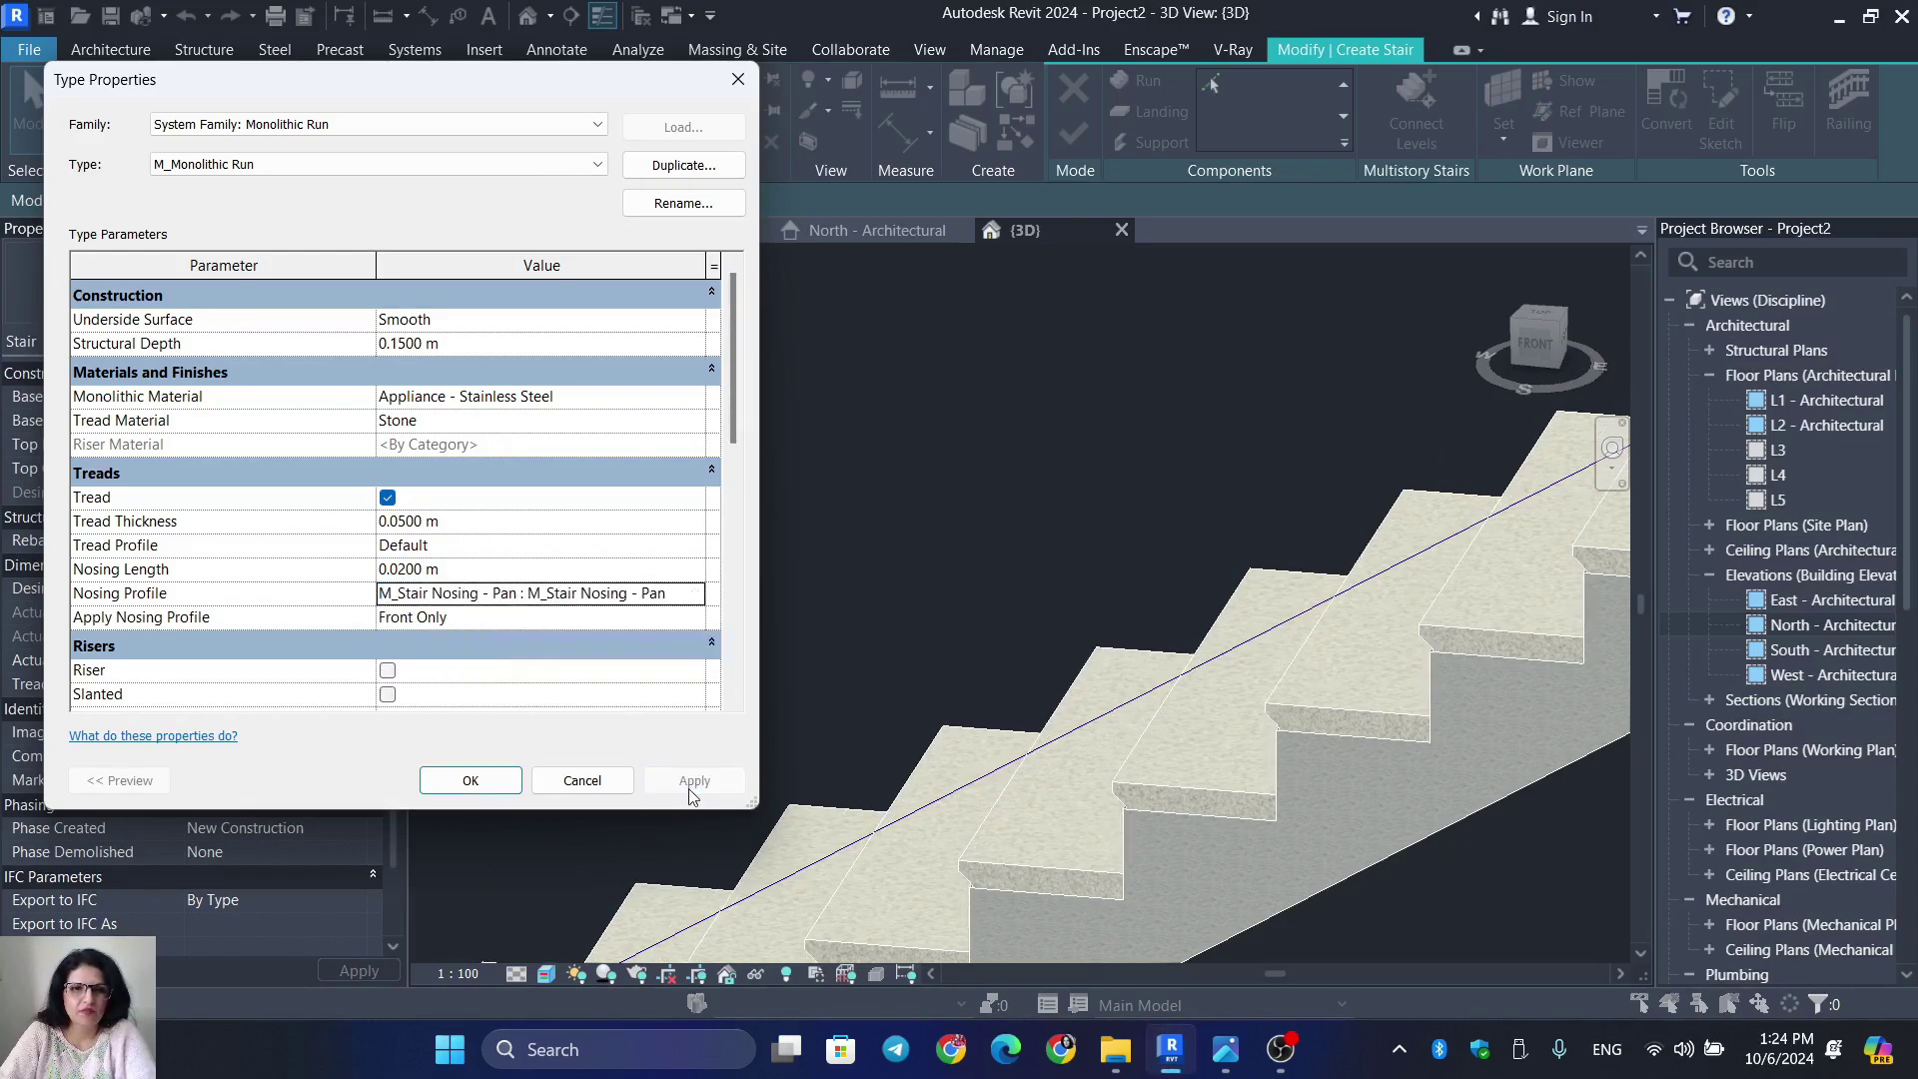
Set the monolithic run's nosing profile to M_Stair Nosing - Radius : 40mm and apply it
{"action": "left_click", "coordinate": [695, 596]}
{"action": "scroll", "coordinate": [582, 670], "scroll_direction": "down", "scroll_amount": 2}
{"action": "left_click", "coordinate": [581, 658]}
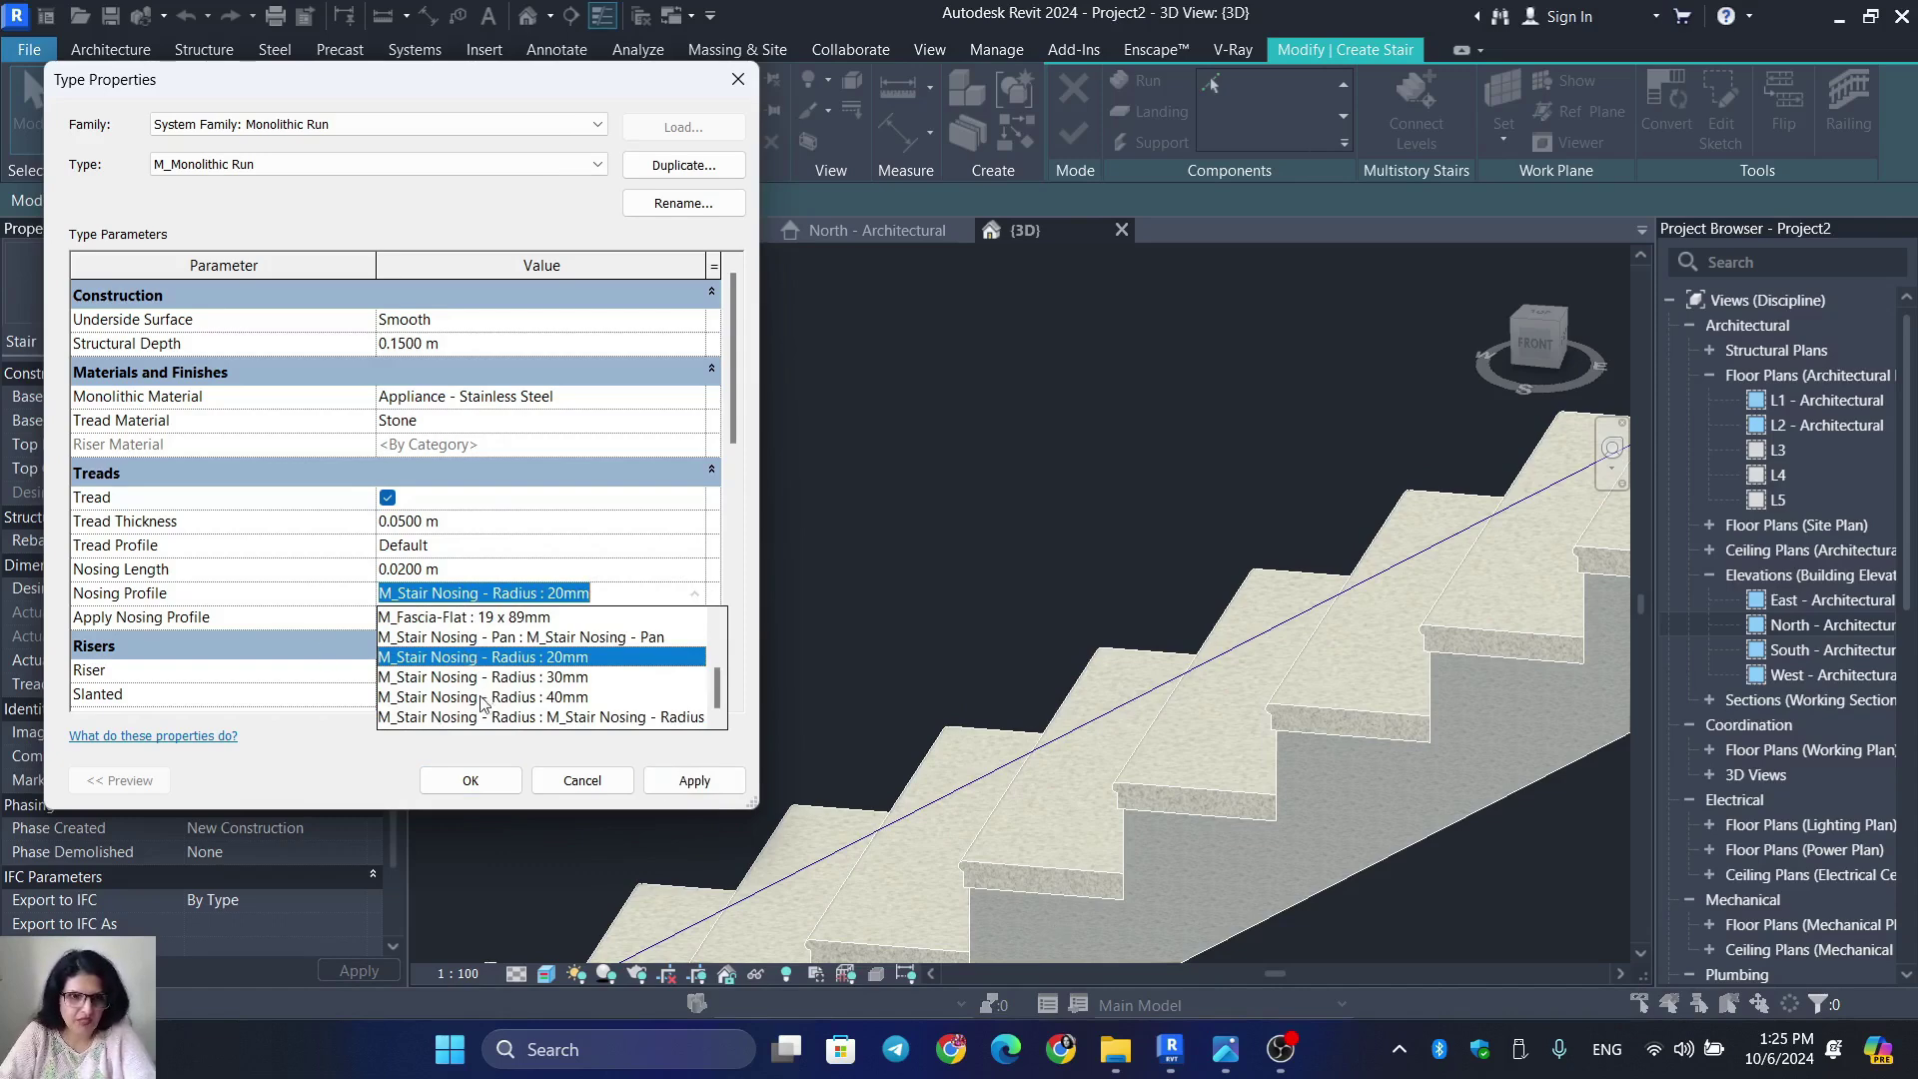
{"action": "left_click", "coordinate": [535, 697]}
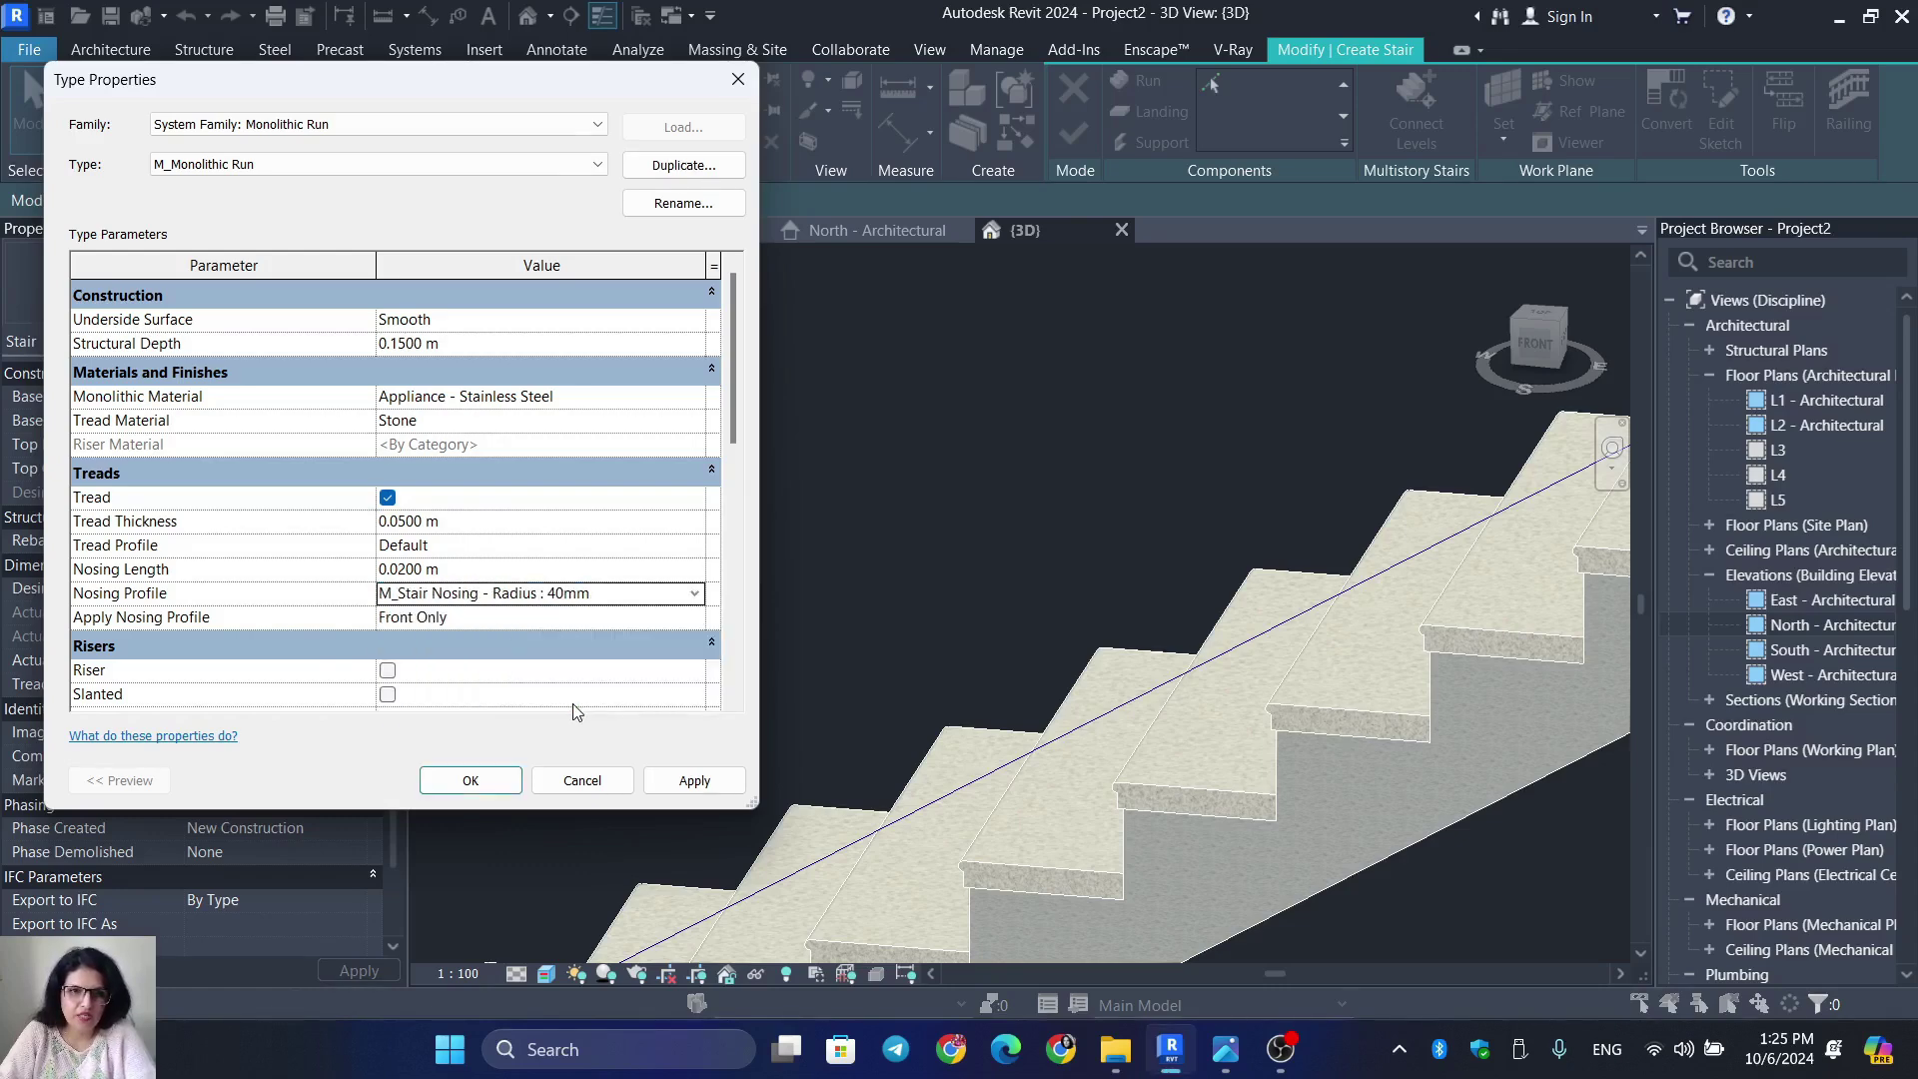
{"action": "left_click", "coordinate": [717, 792]}
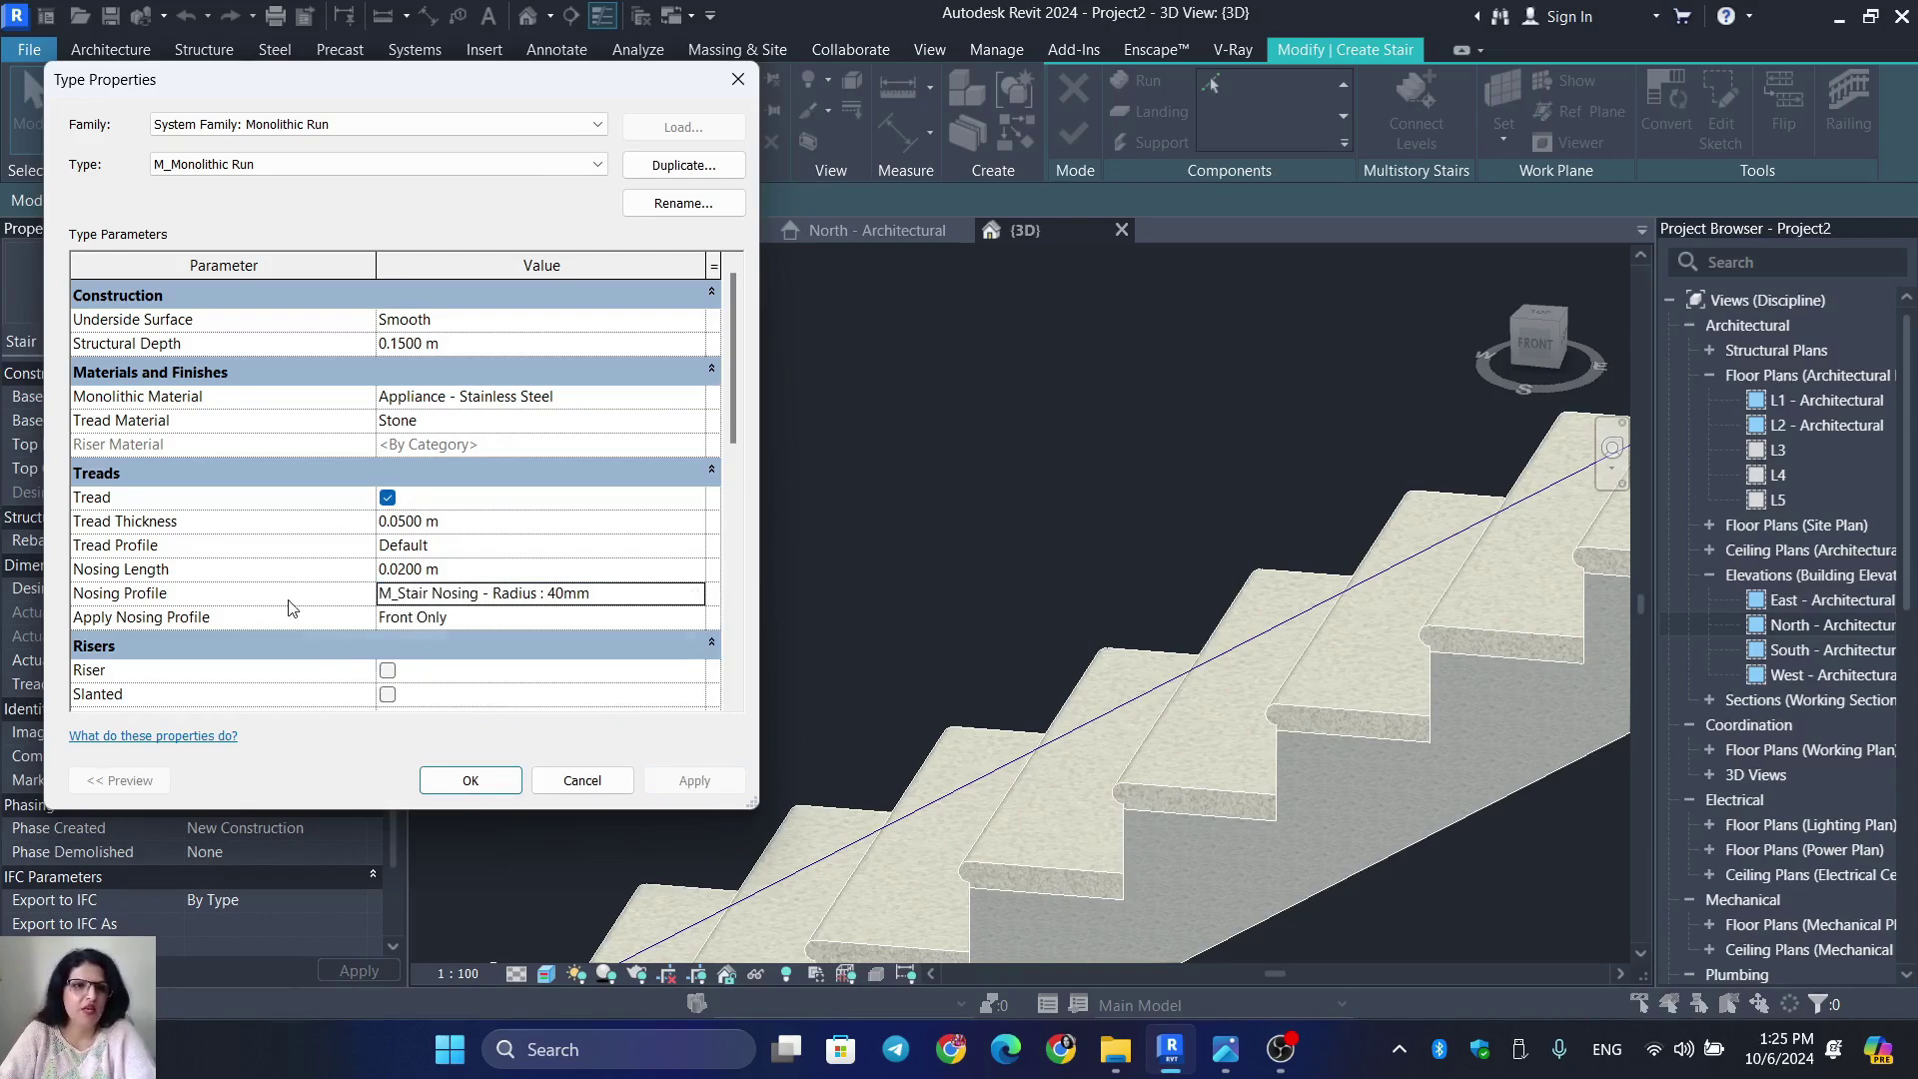
Apply the nosing profile to Front and Left of the treads and accept the run and stair type properties
{"action": "scroll", "coordinate": [262, 602], "scroll_direction": "down", "scroll_amount": 1}
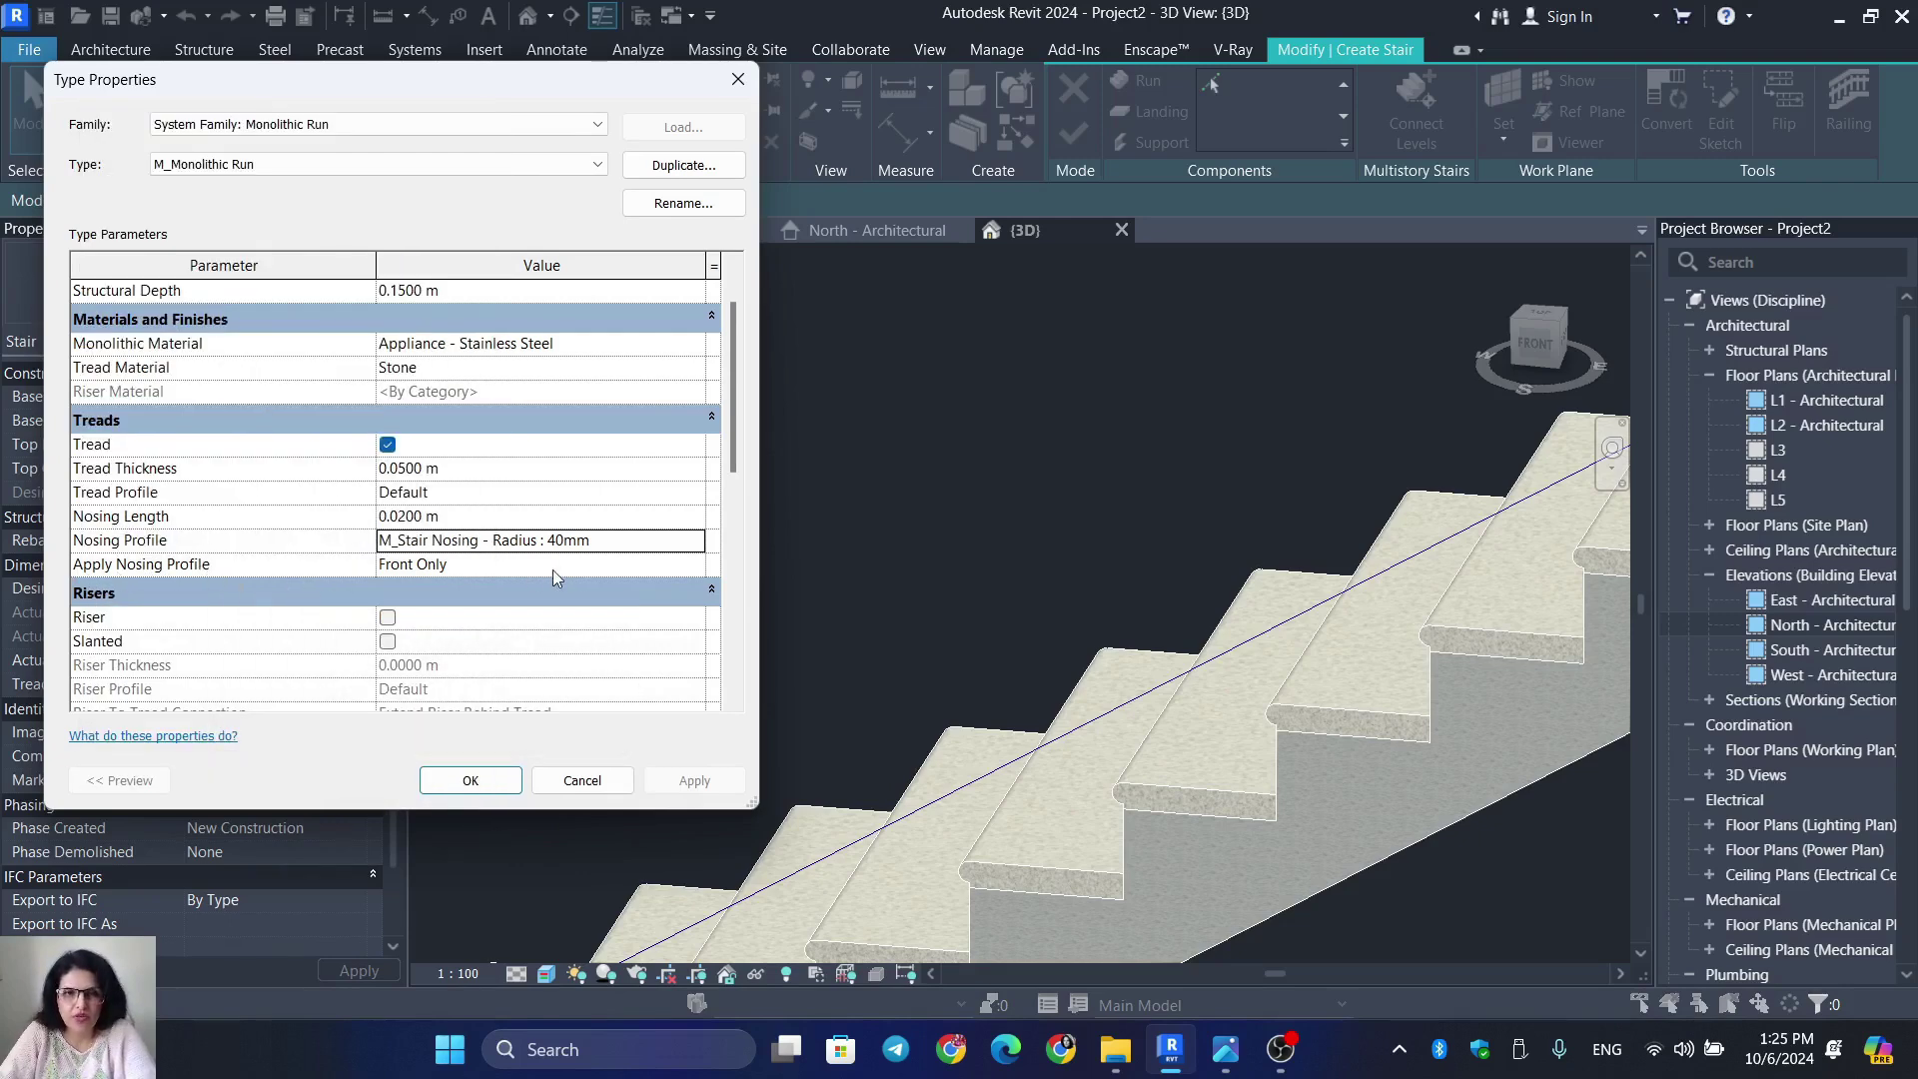
{"action": "left_click", "coordinate": [698, 566]}
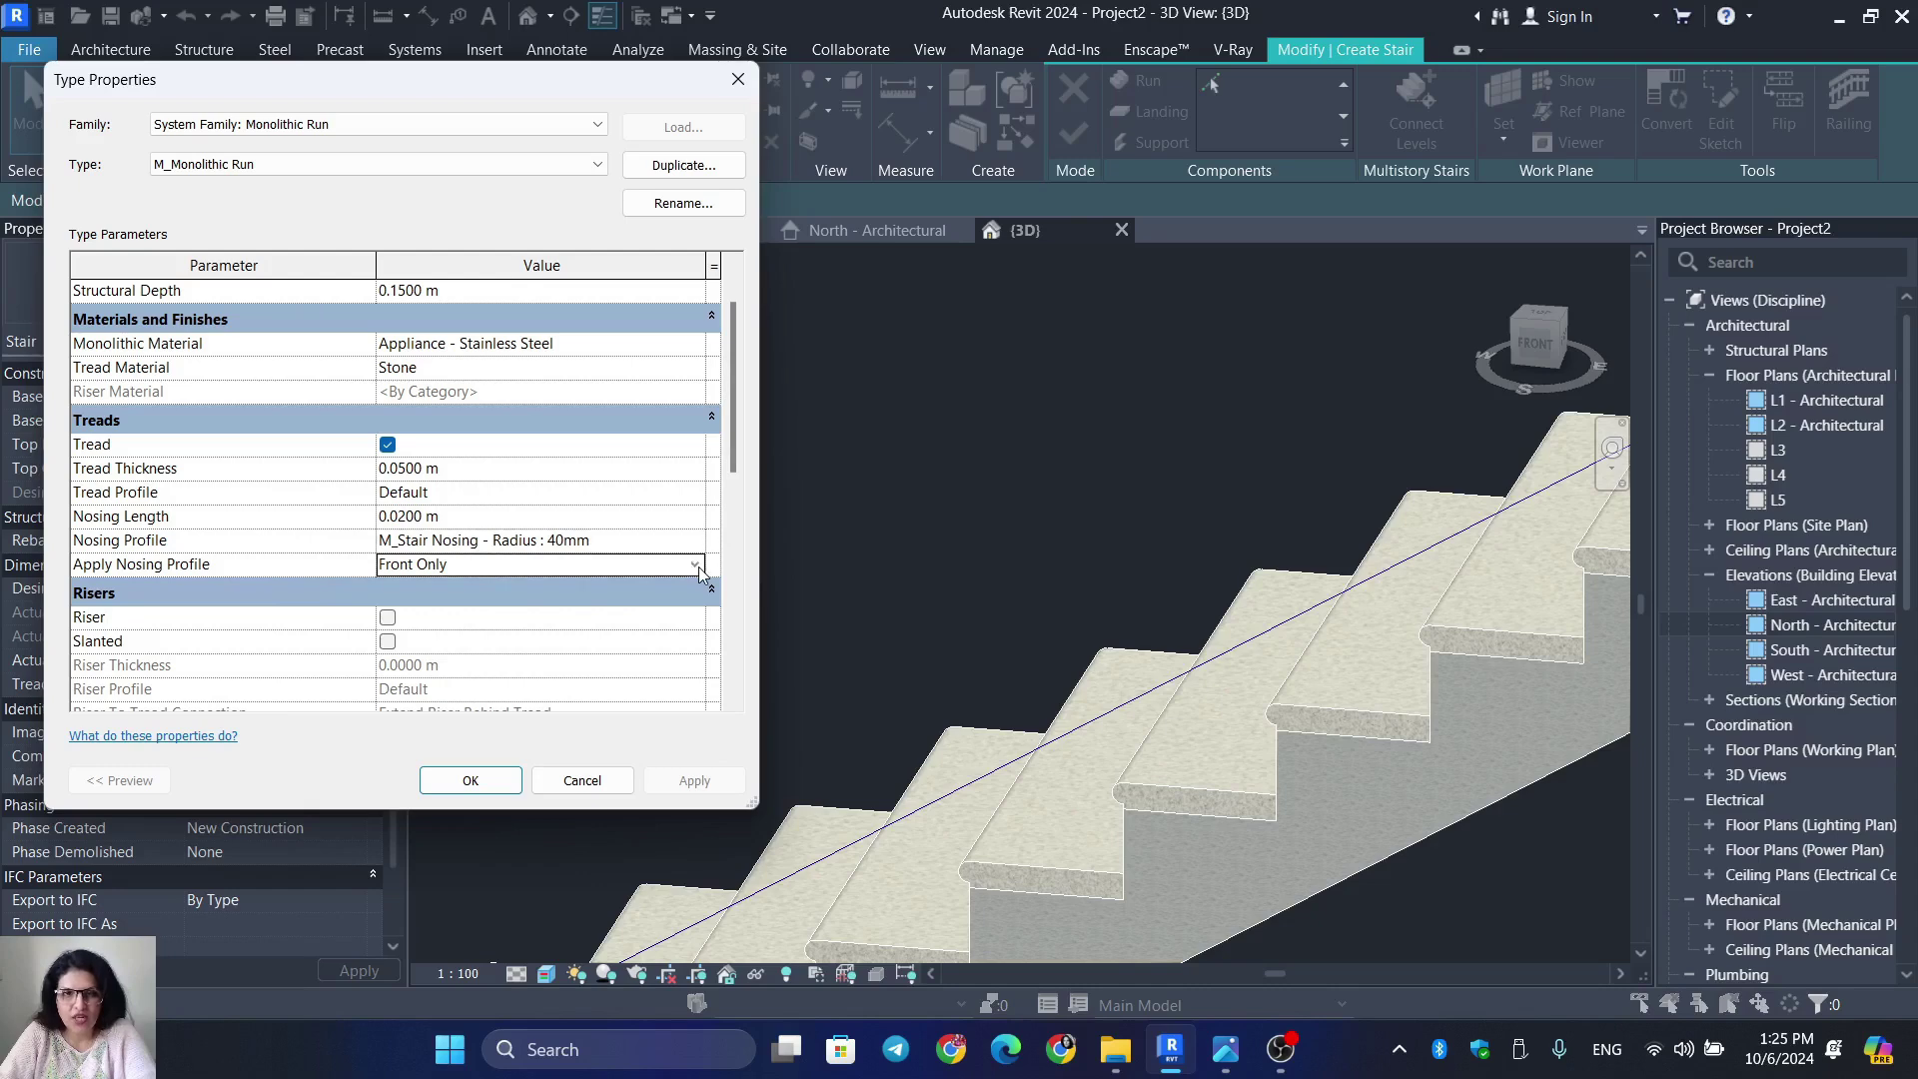
{"action": "left_click", "coordinate": [698, 567]}
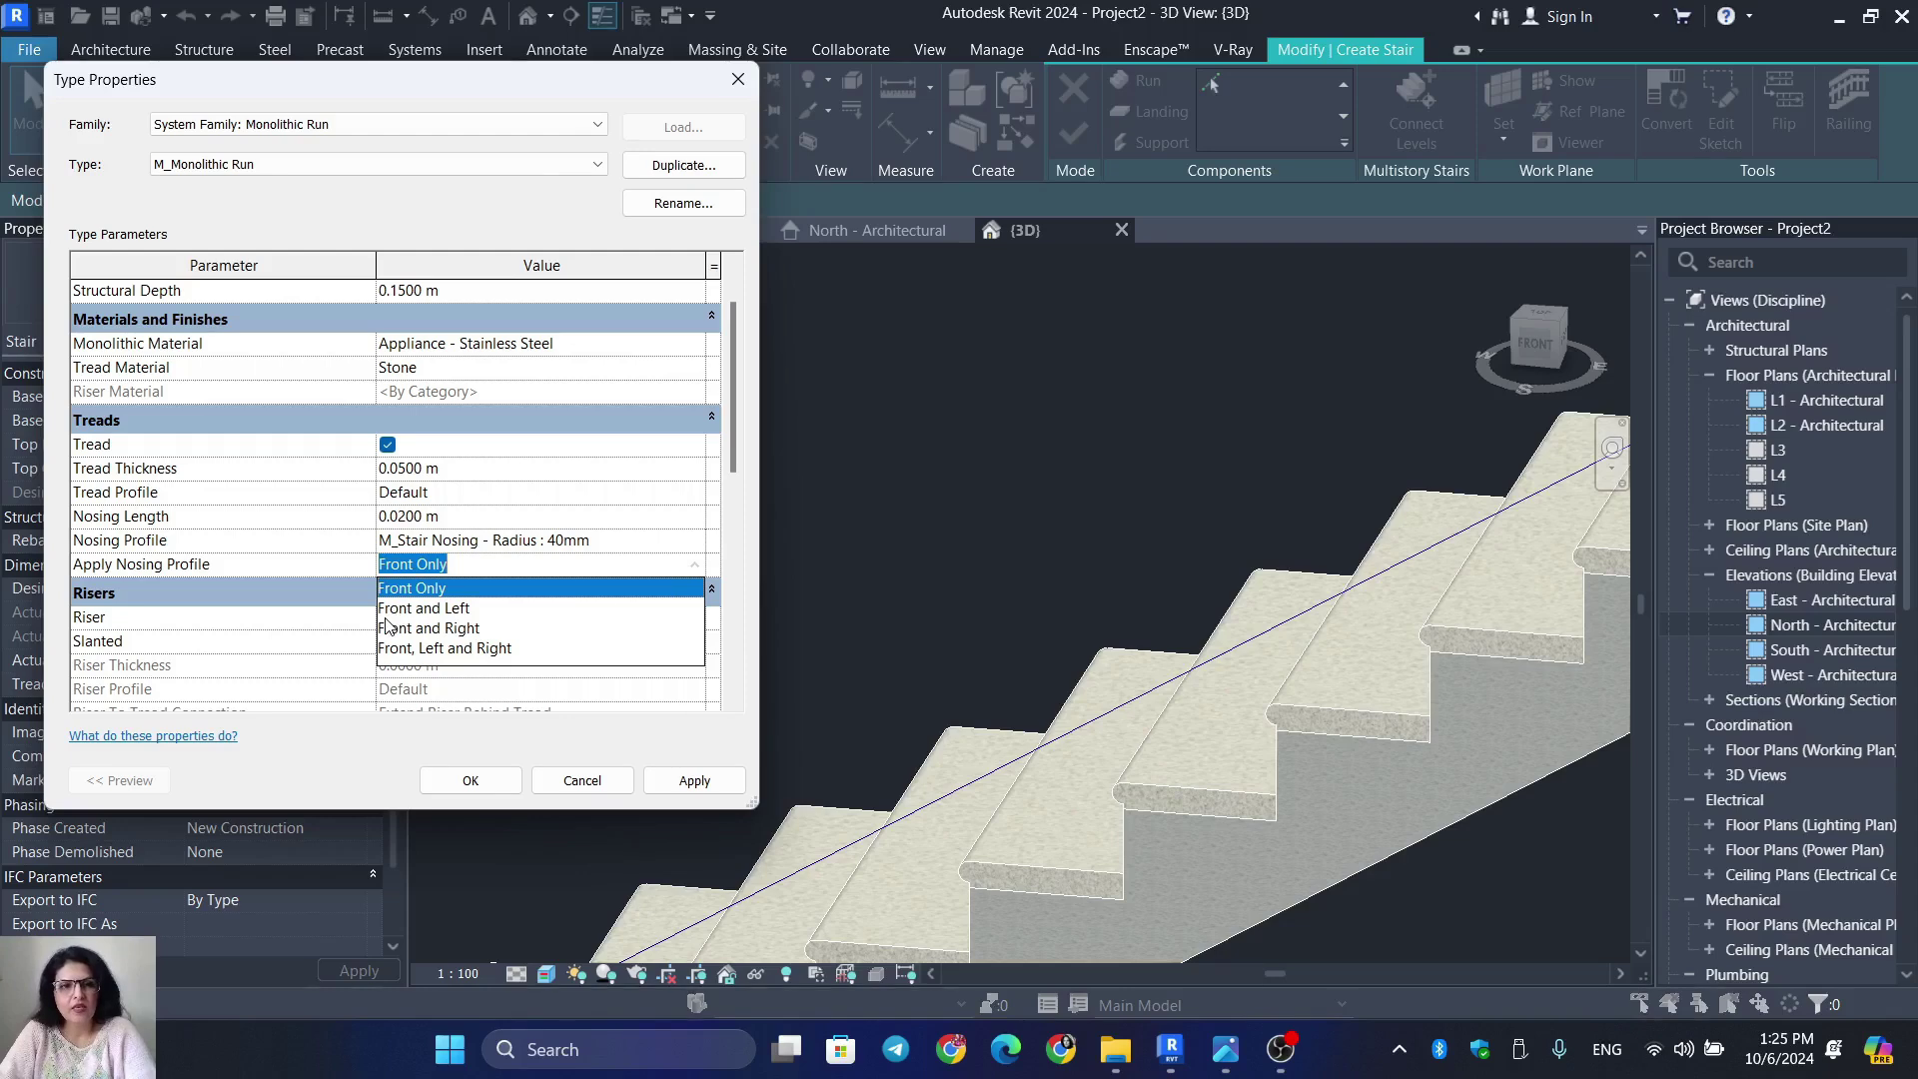
{"action": "left_click", "coordinate": [419, 627]}
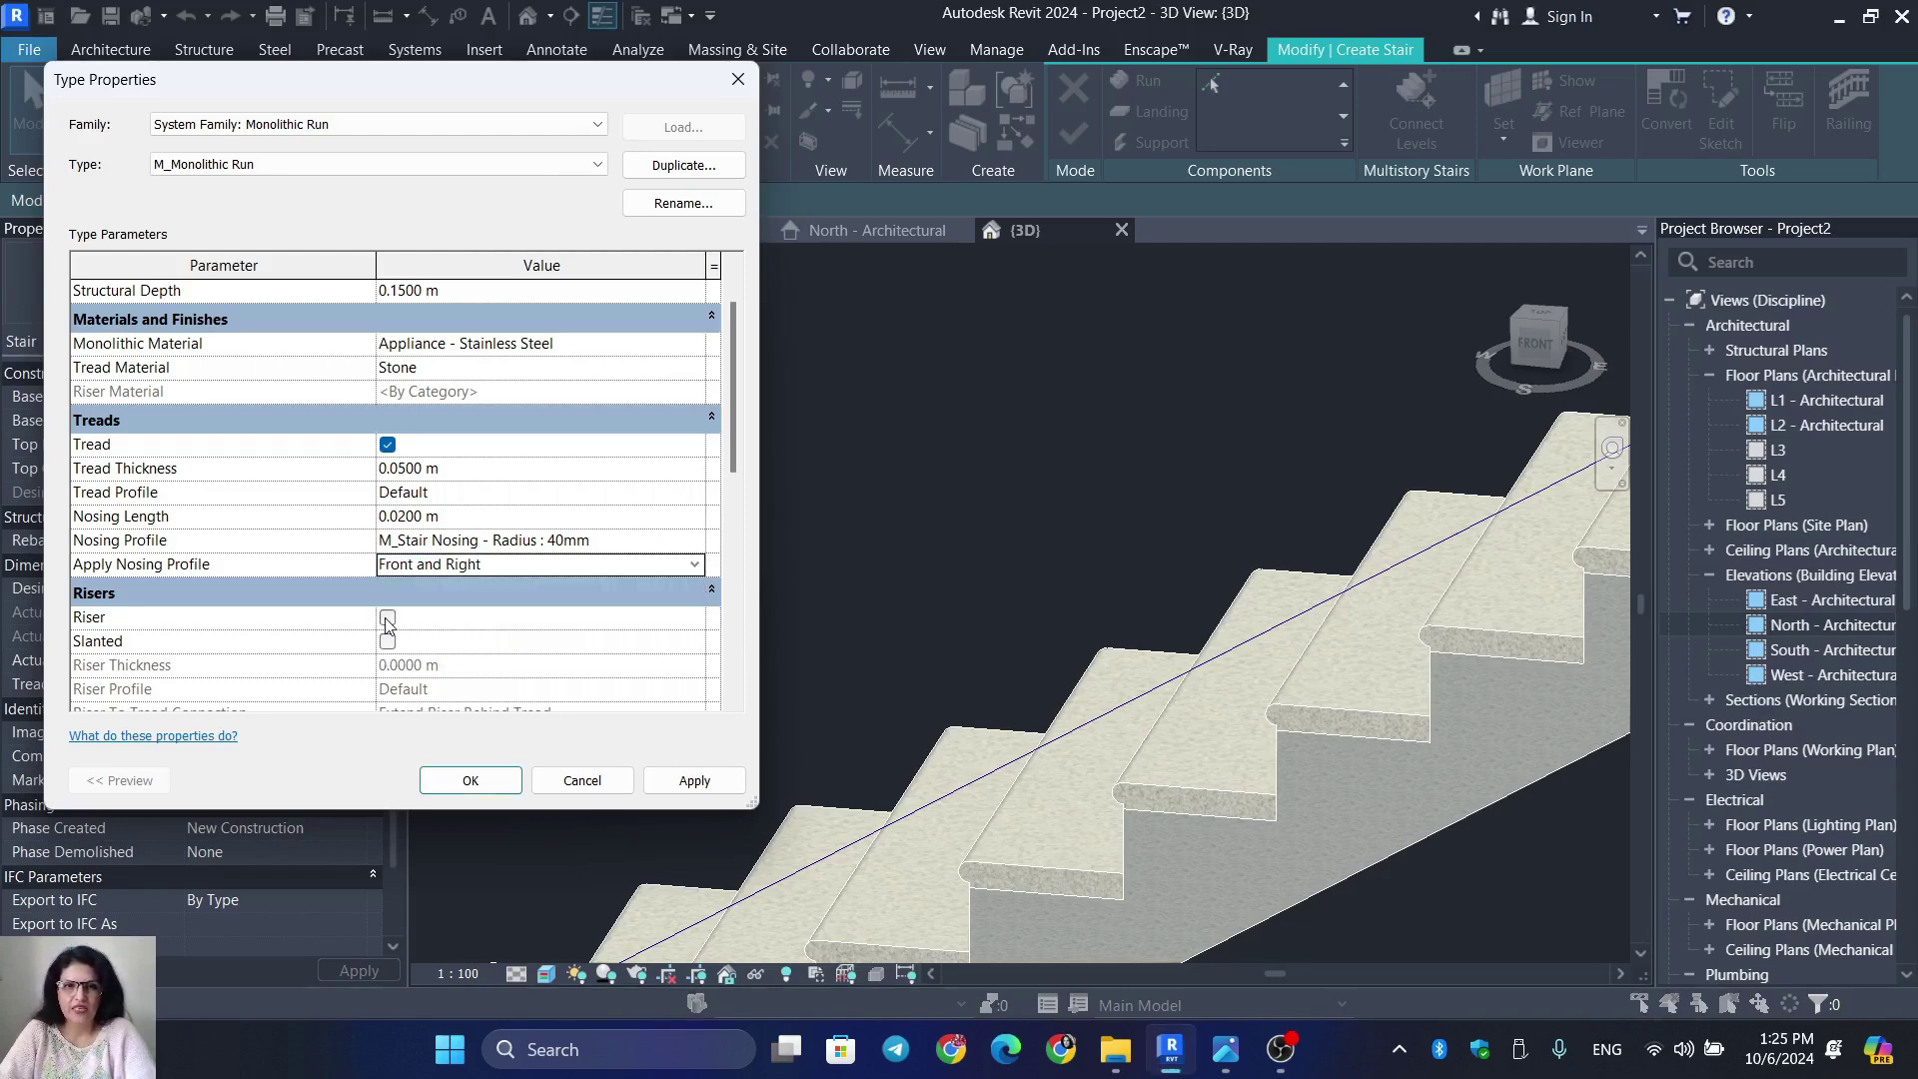
{"action": "left_click", "coordinate": [697, 567]}
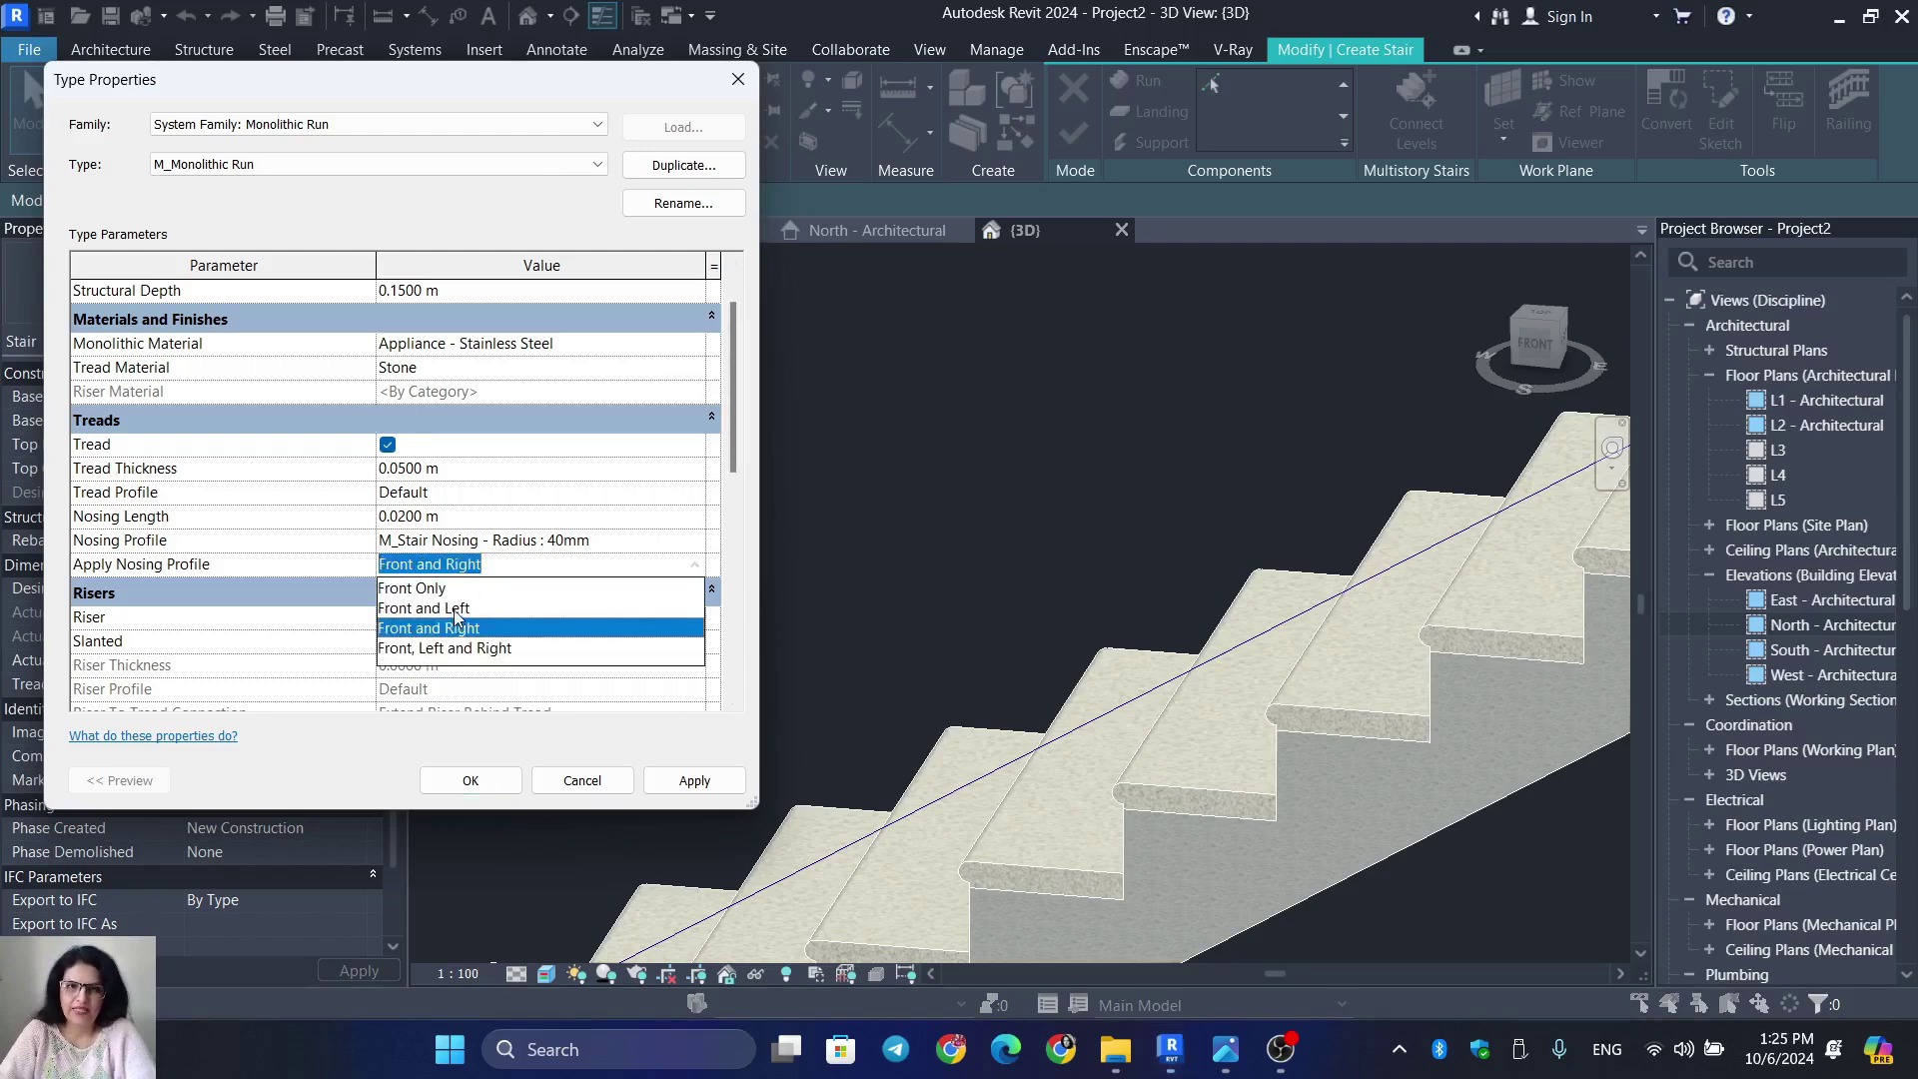
{"action": "left_click", "coordinate": [455, 610]}
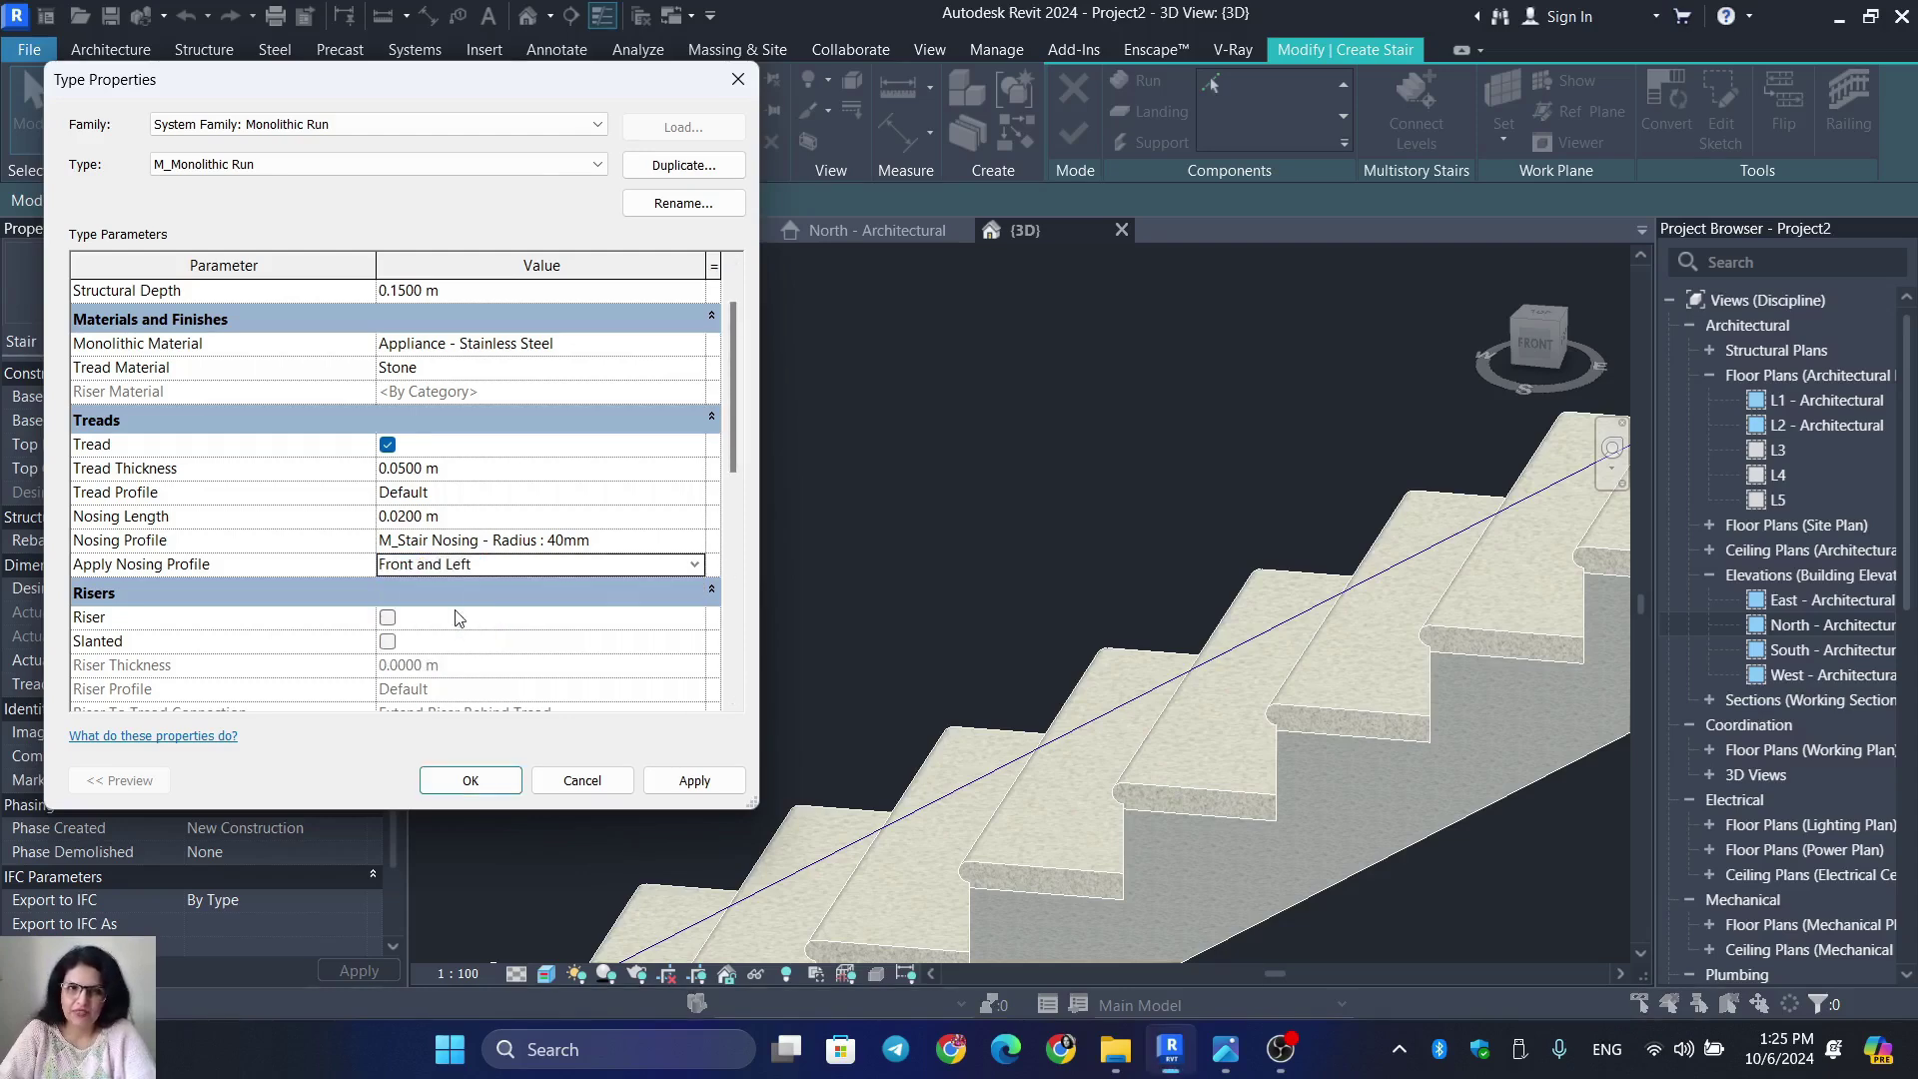
{"action": "left_click", "coordinate": [697, 789]}
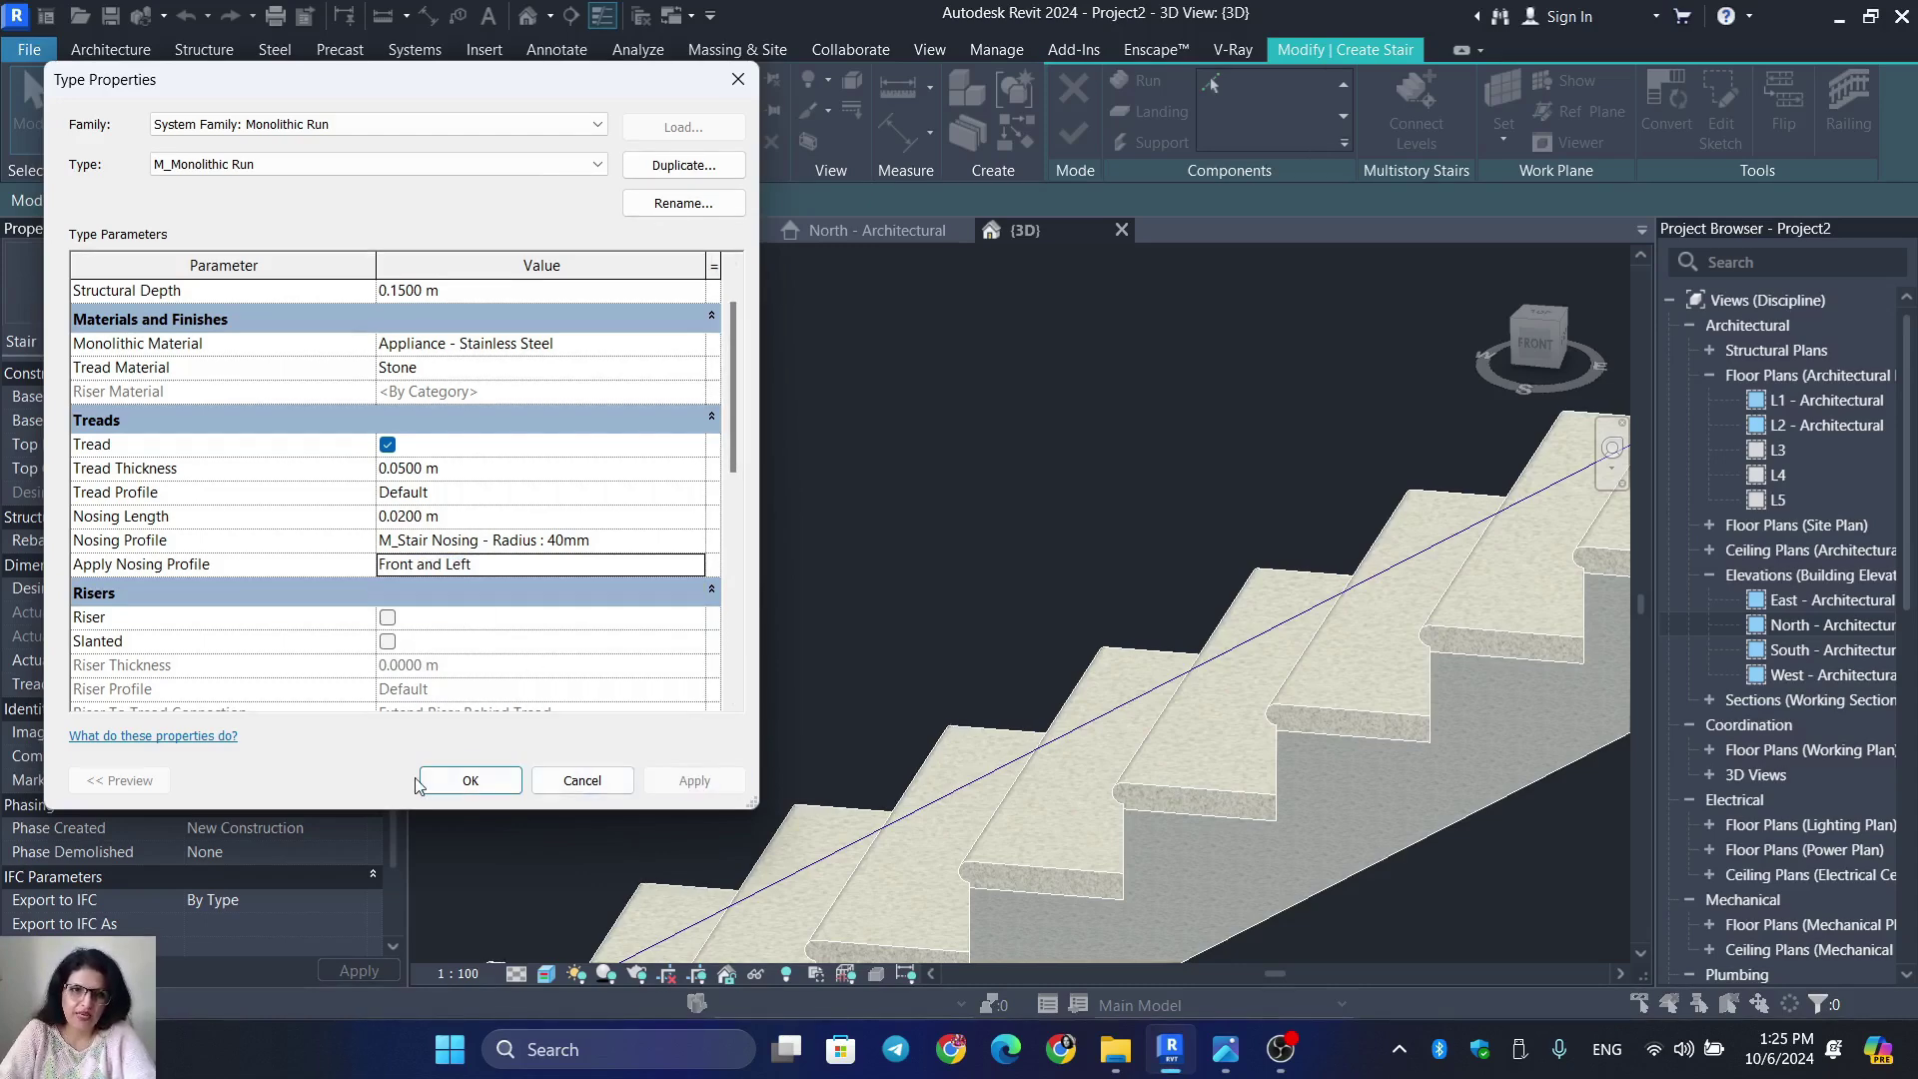
{"action": "left_click", "coordinate": [451, 785]}
{"action": "left_click", "coordinate": [465, 782]}
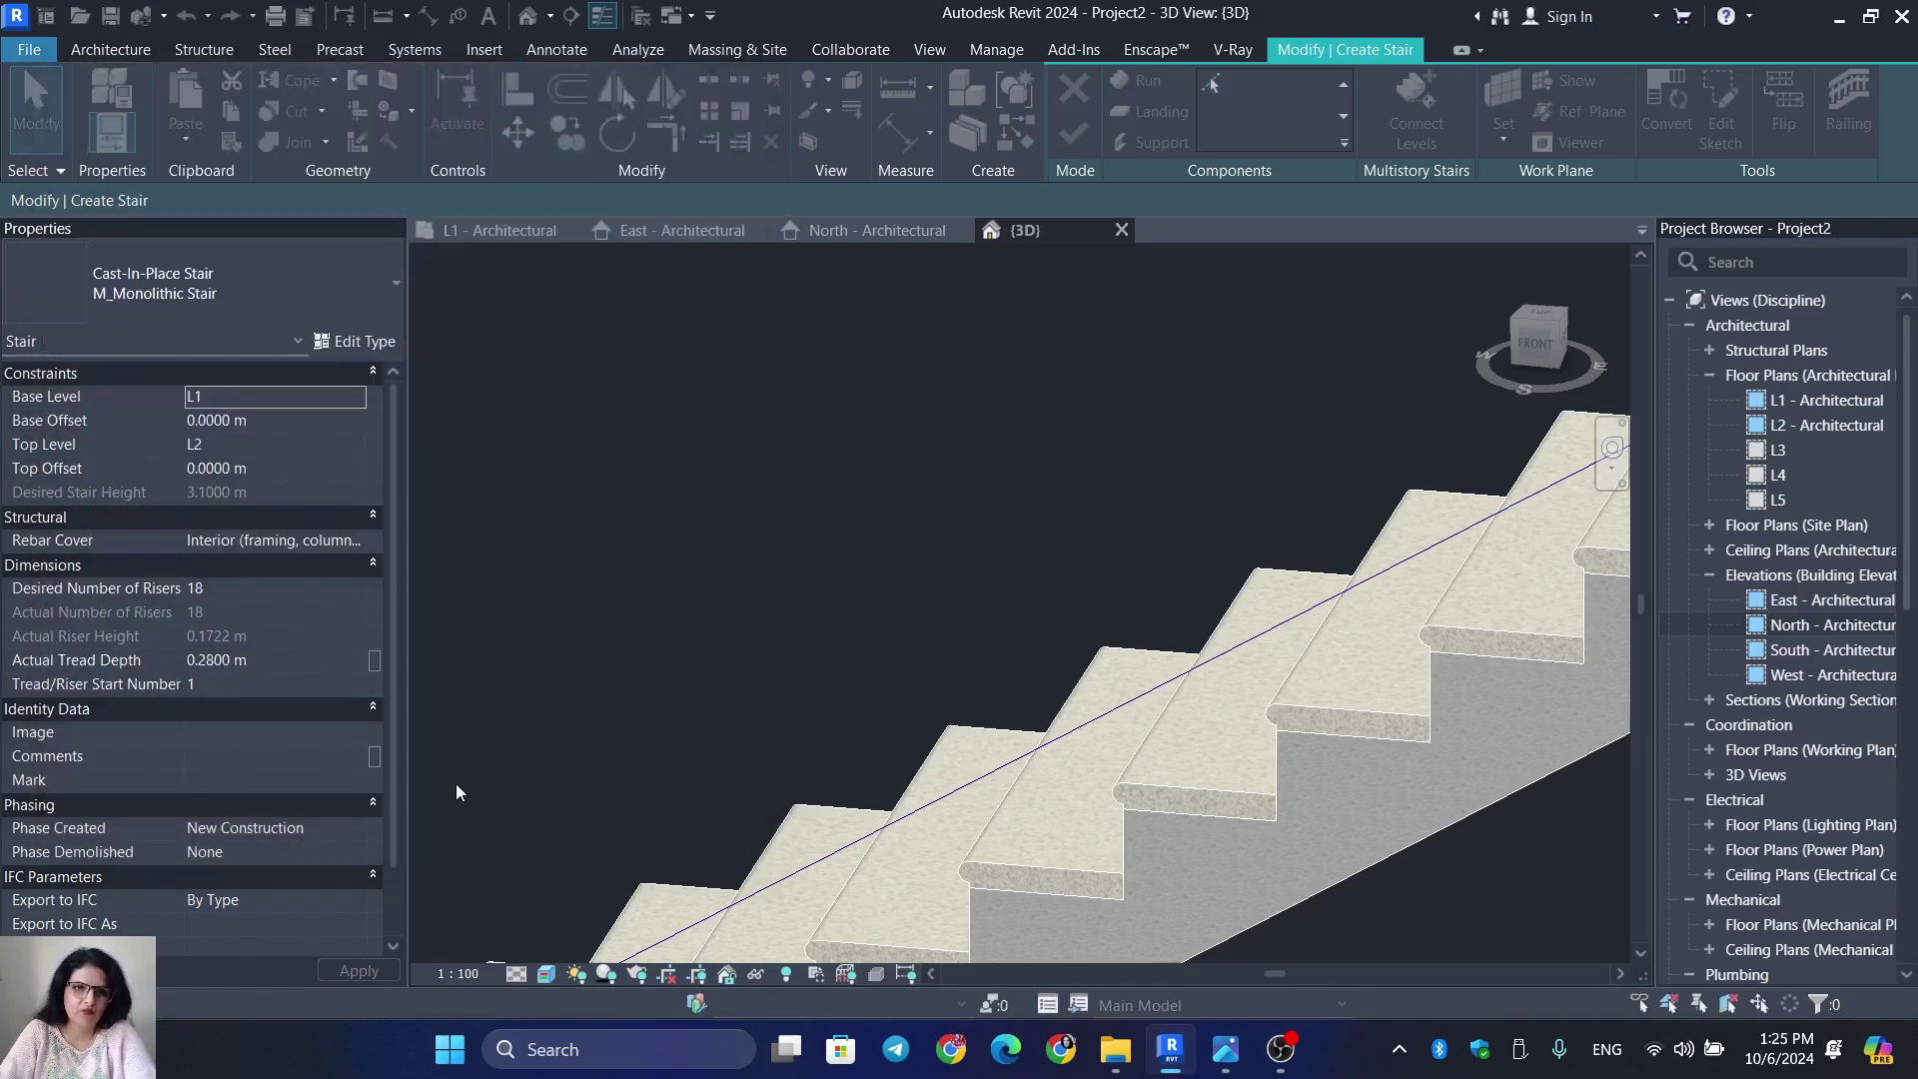
Examine the tread nosing along the stair's front and side edges from several angles in 3D
{"action": "middle_click_drag", "start_coordinate": [832, 700], "coordinate": [1059, 776], "text": "shift"}
{"action": "scroll", "coordinate": [996, 639], "scroll_direction": "down", "scroll_amount": 8}
{"action": "scroll", "coordinate": [1569, 607], "scroll_direction": "up", "scroll_amount": 4}
{"action": "middle_click_drag", "start_coordinate": [1569, 607], "coordinate": [951, 783], "text": "shift"}
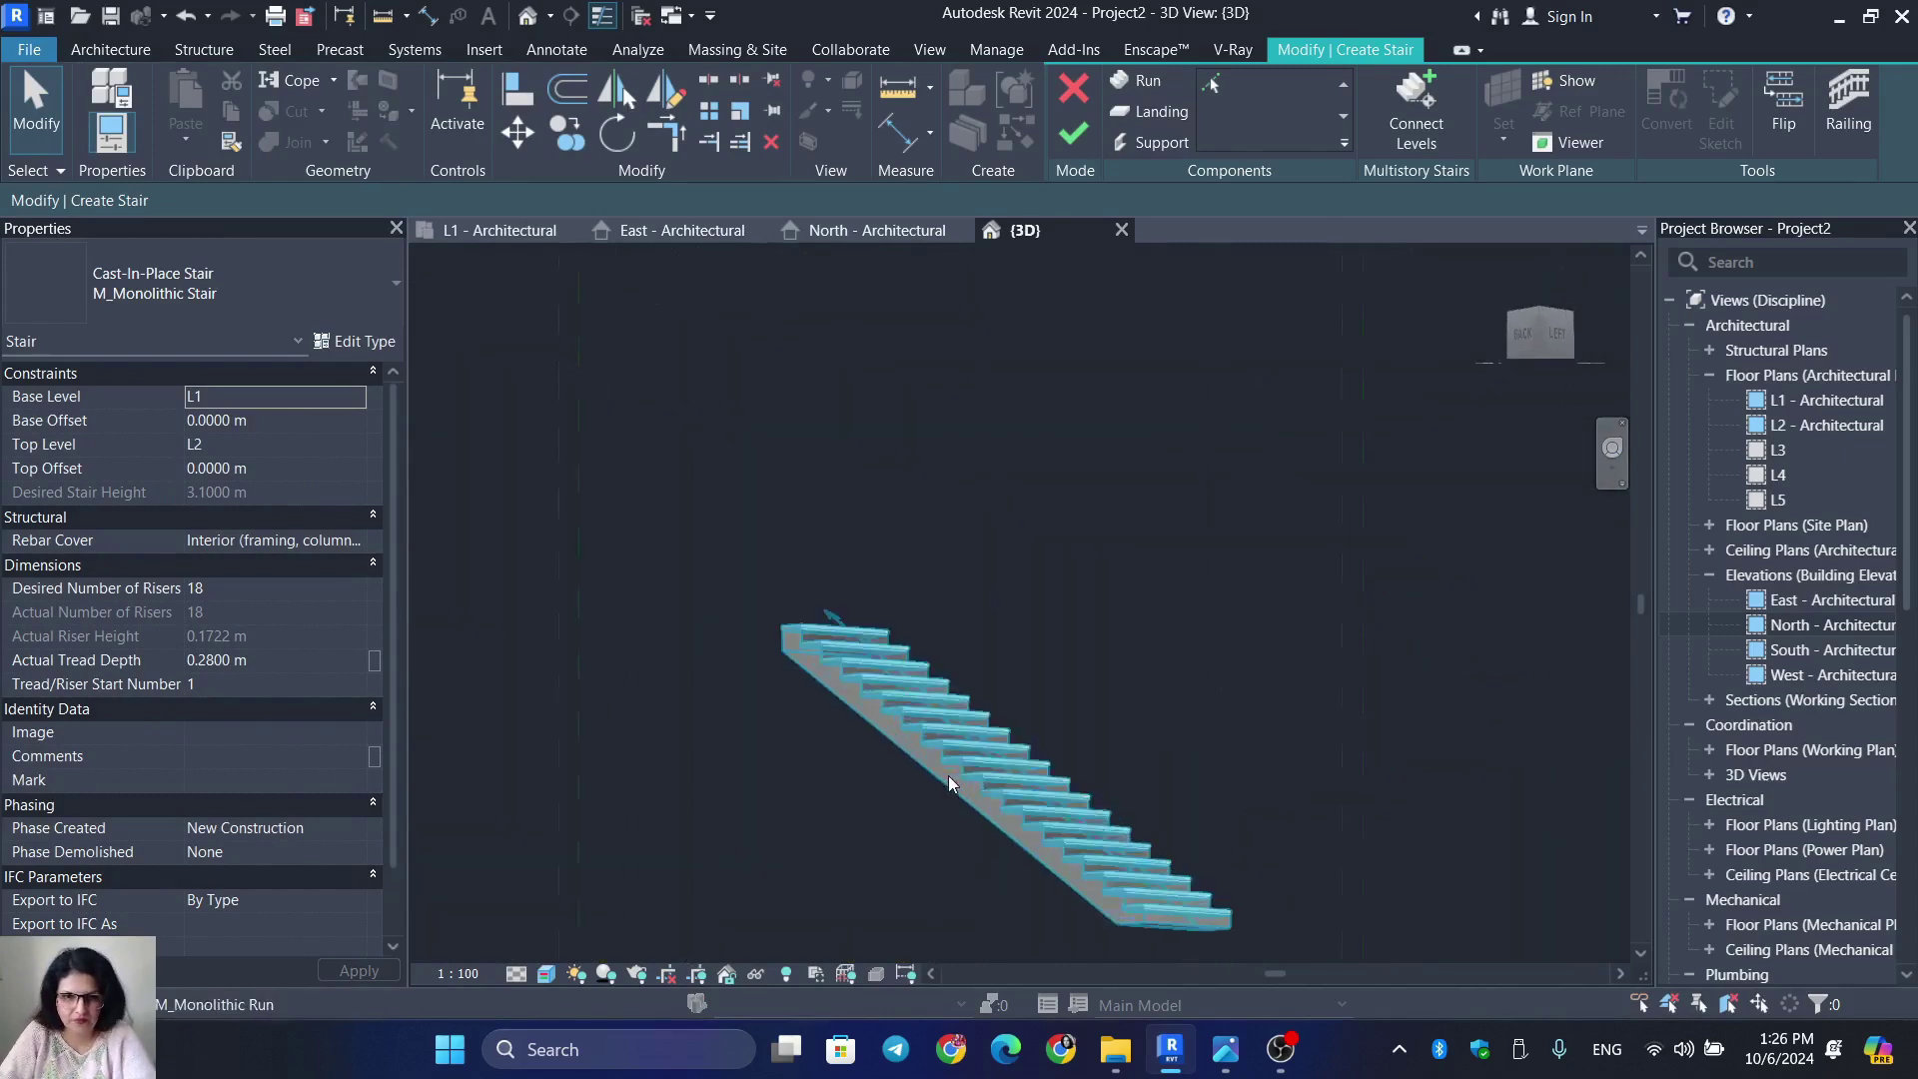
{"action": "scroll", "coordinate": [946, 775], "scroll_direction": "up", "scroll_amount": 8}
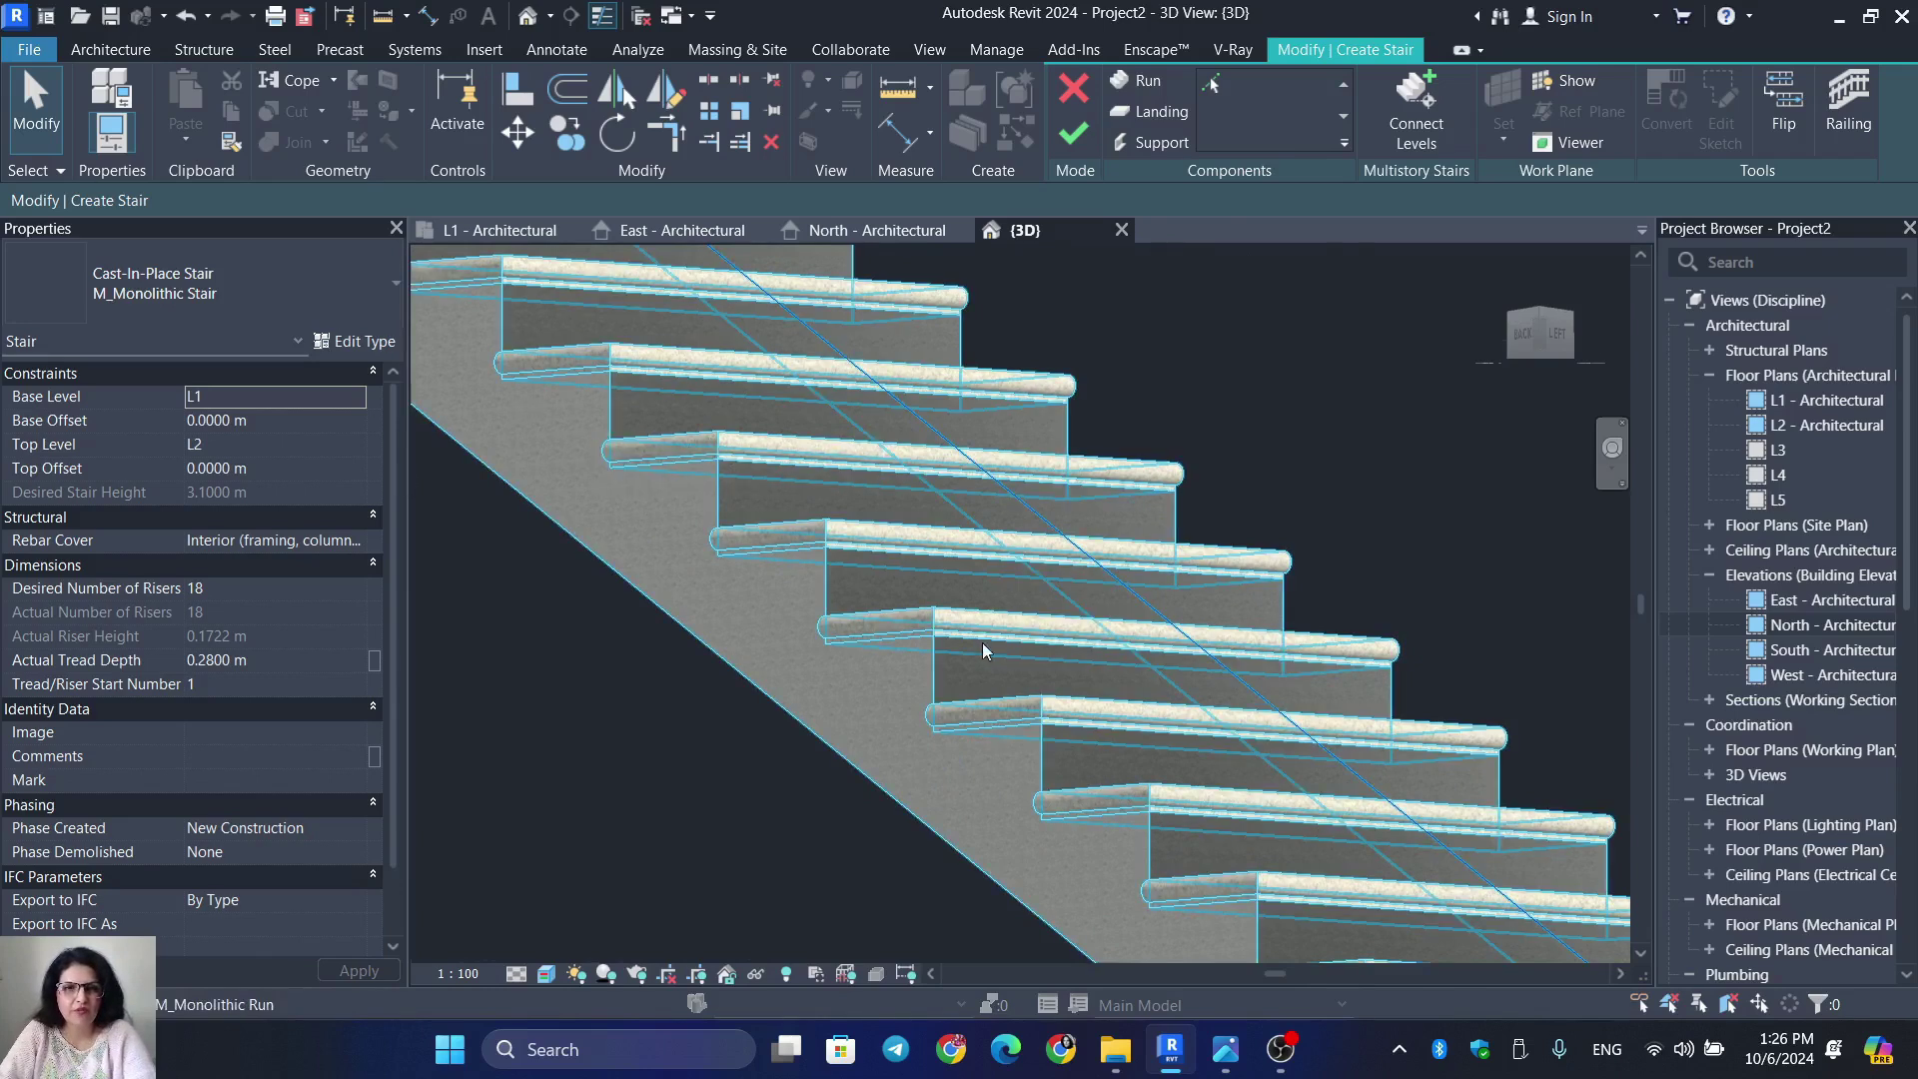
{"action": "mouse_move", "coordinate": [978, 640]}
{"action": "middle_mouse_down", "text": "shift"}
{"action": "mouse_move", "coordinate": [995, 660]}
{"action": "mouse_move", "coordinate": [961, 650]}
{"action": "middle_mouse_up", "text": "shift"}
{"action": "scroll", "coordinate": [784, 518], "scroll_direction": "down", "scroll_amount": 3}
{"action": "scroll", "coordinate": [784, 518], "scroll_direction": "down", "scroll_amount": 2}
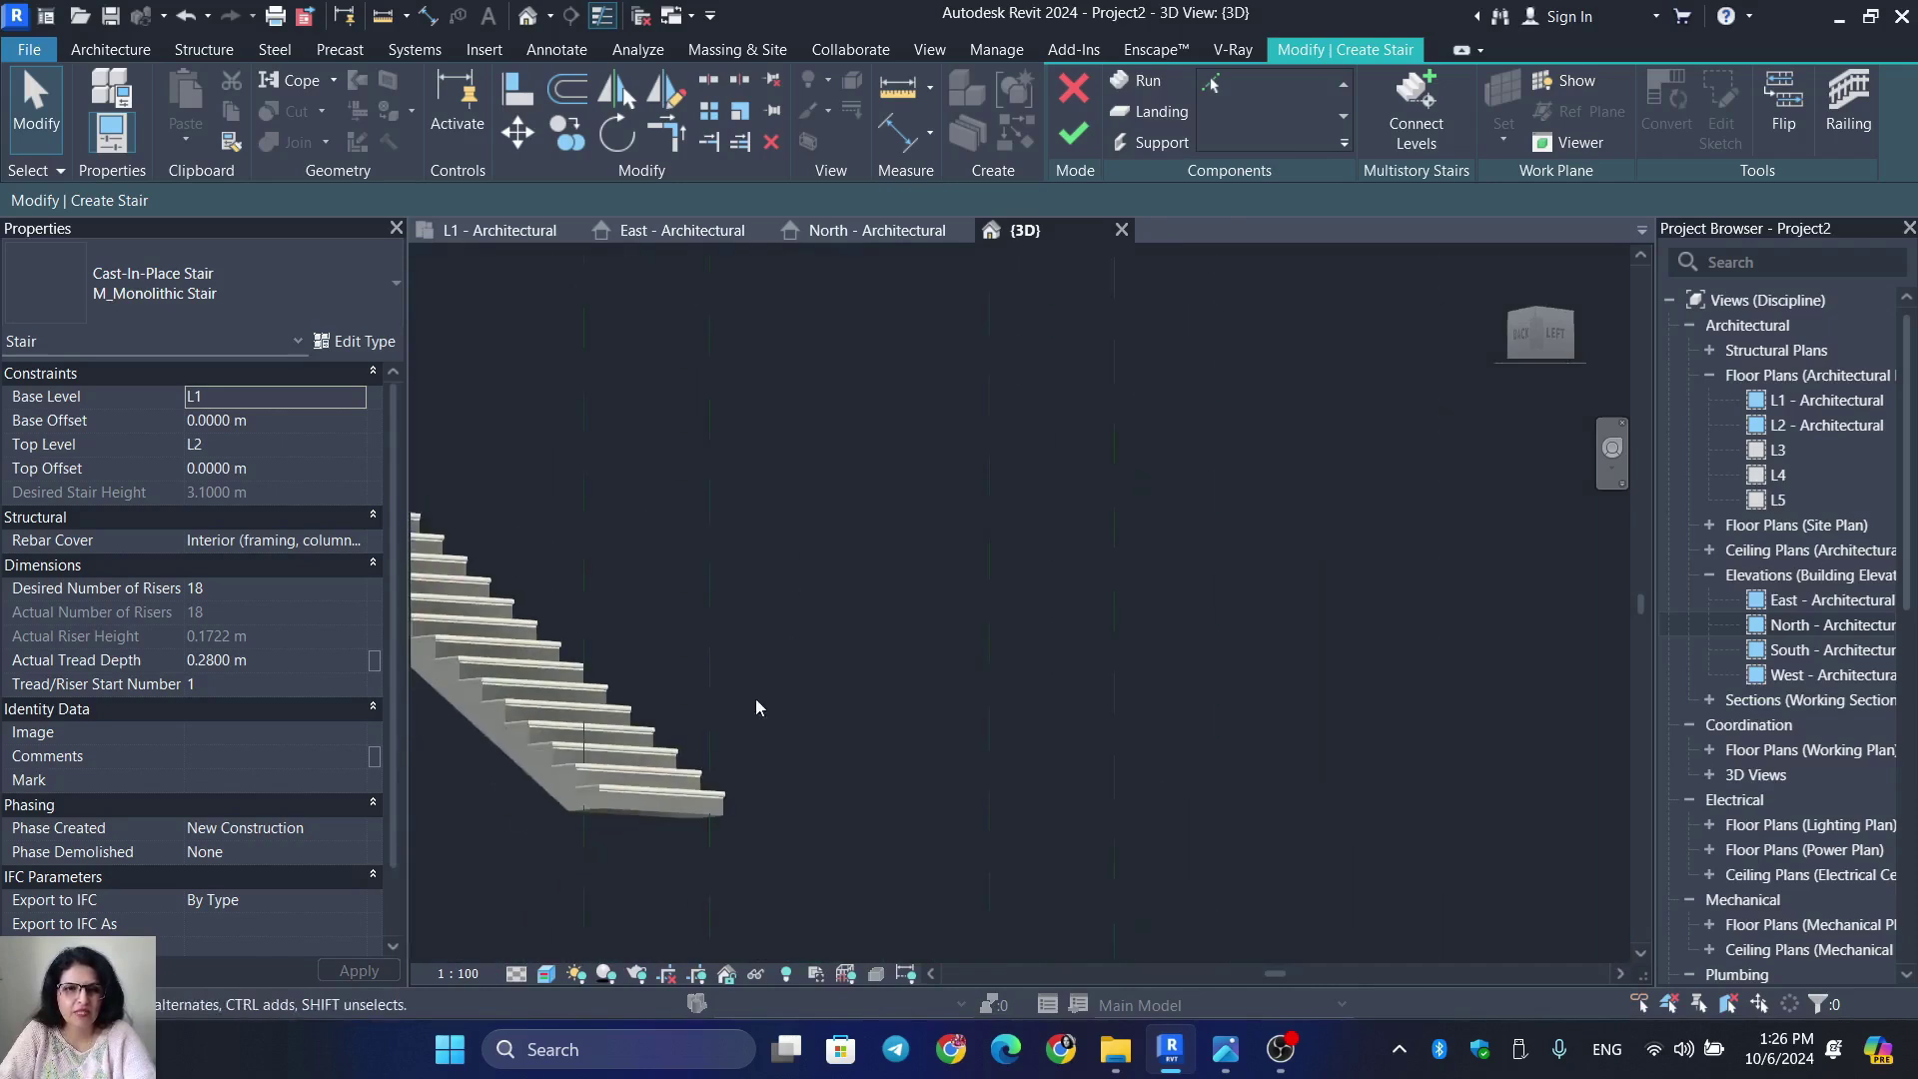
{"action": "middle_click_drag", "start_coordinate": [756, 703], "coordinate": [1012, 920], "text": "shift"}
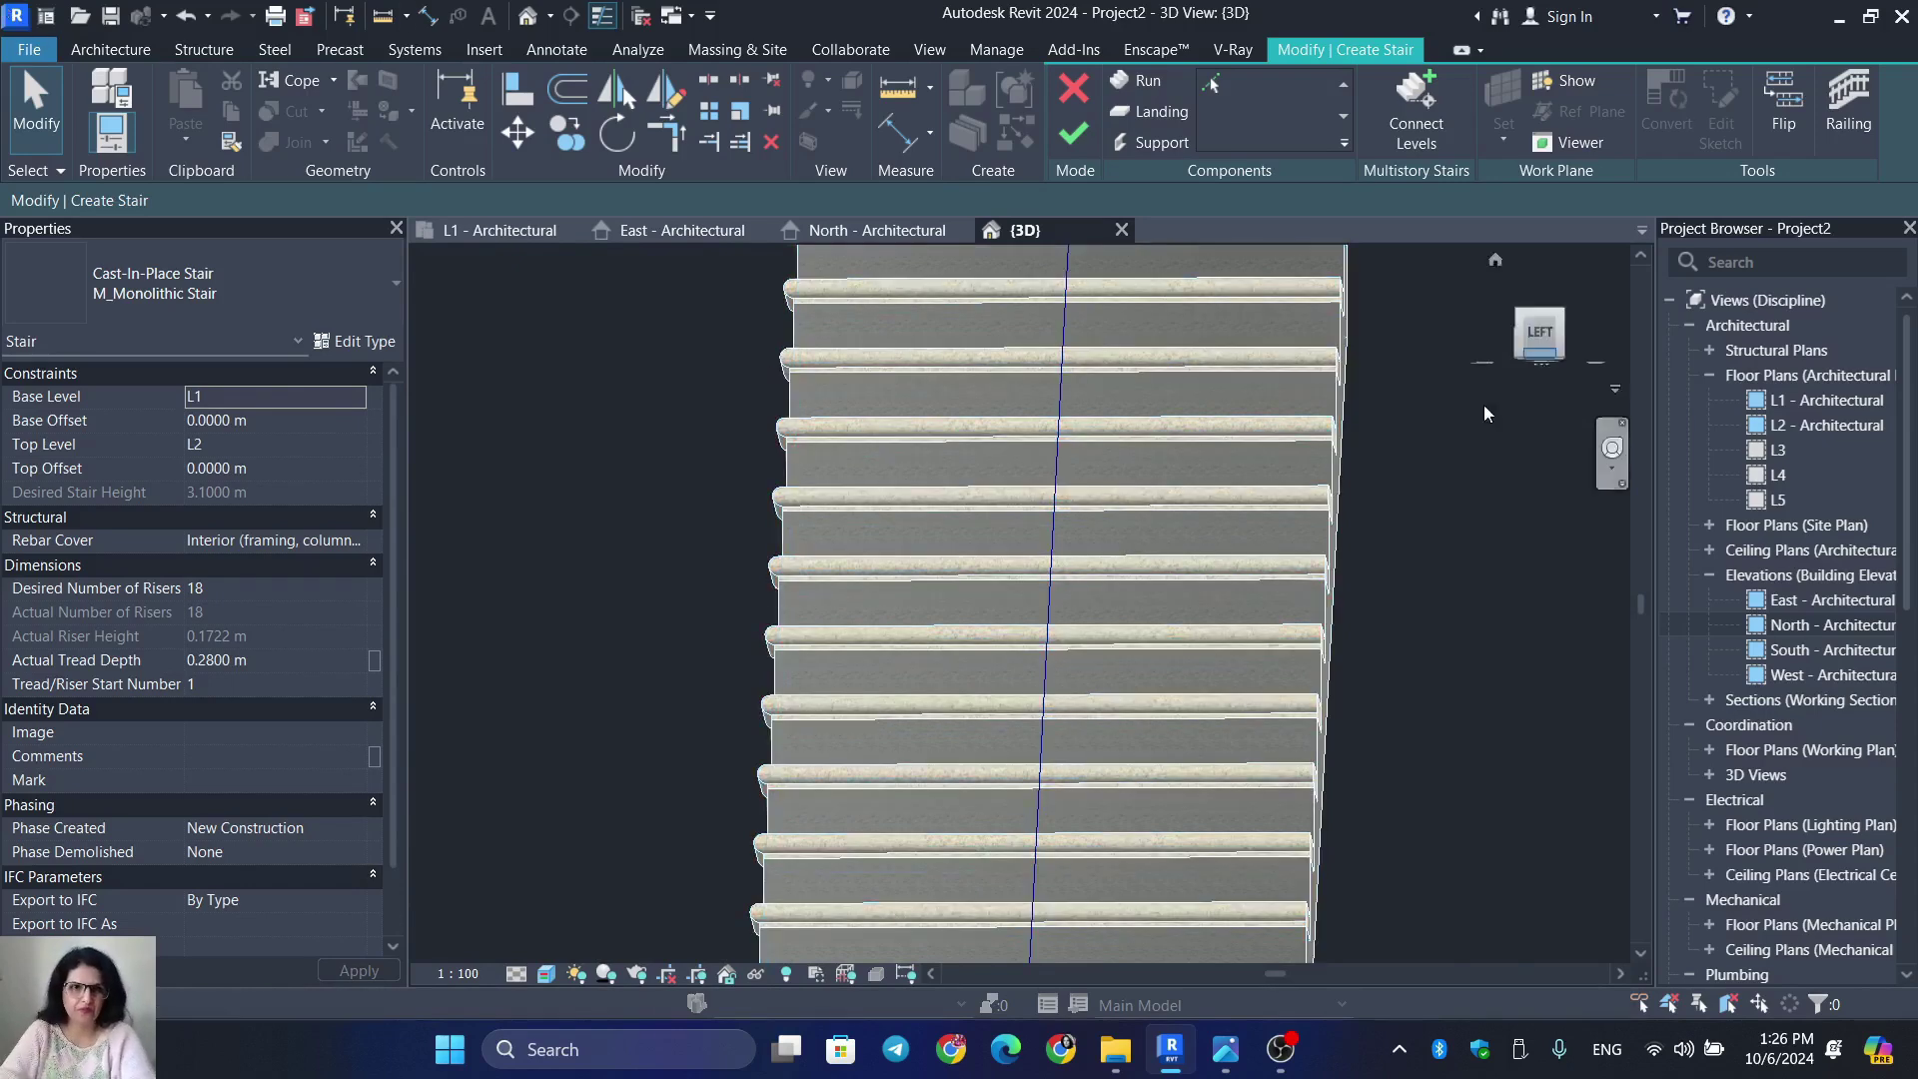
Reopen the stair's M_Monolithic Run type properties and apply the nosing profile to Front and Right of the treads
{"action": "left_click", "coordinate": [322, 344]}
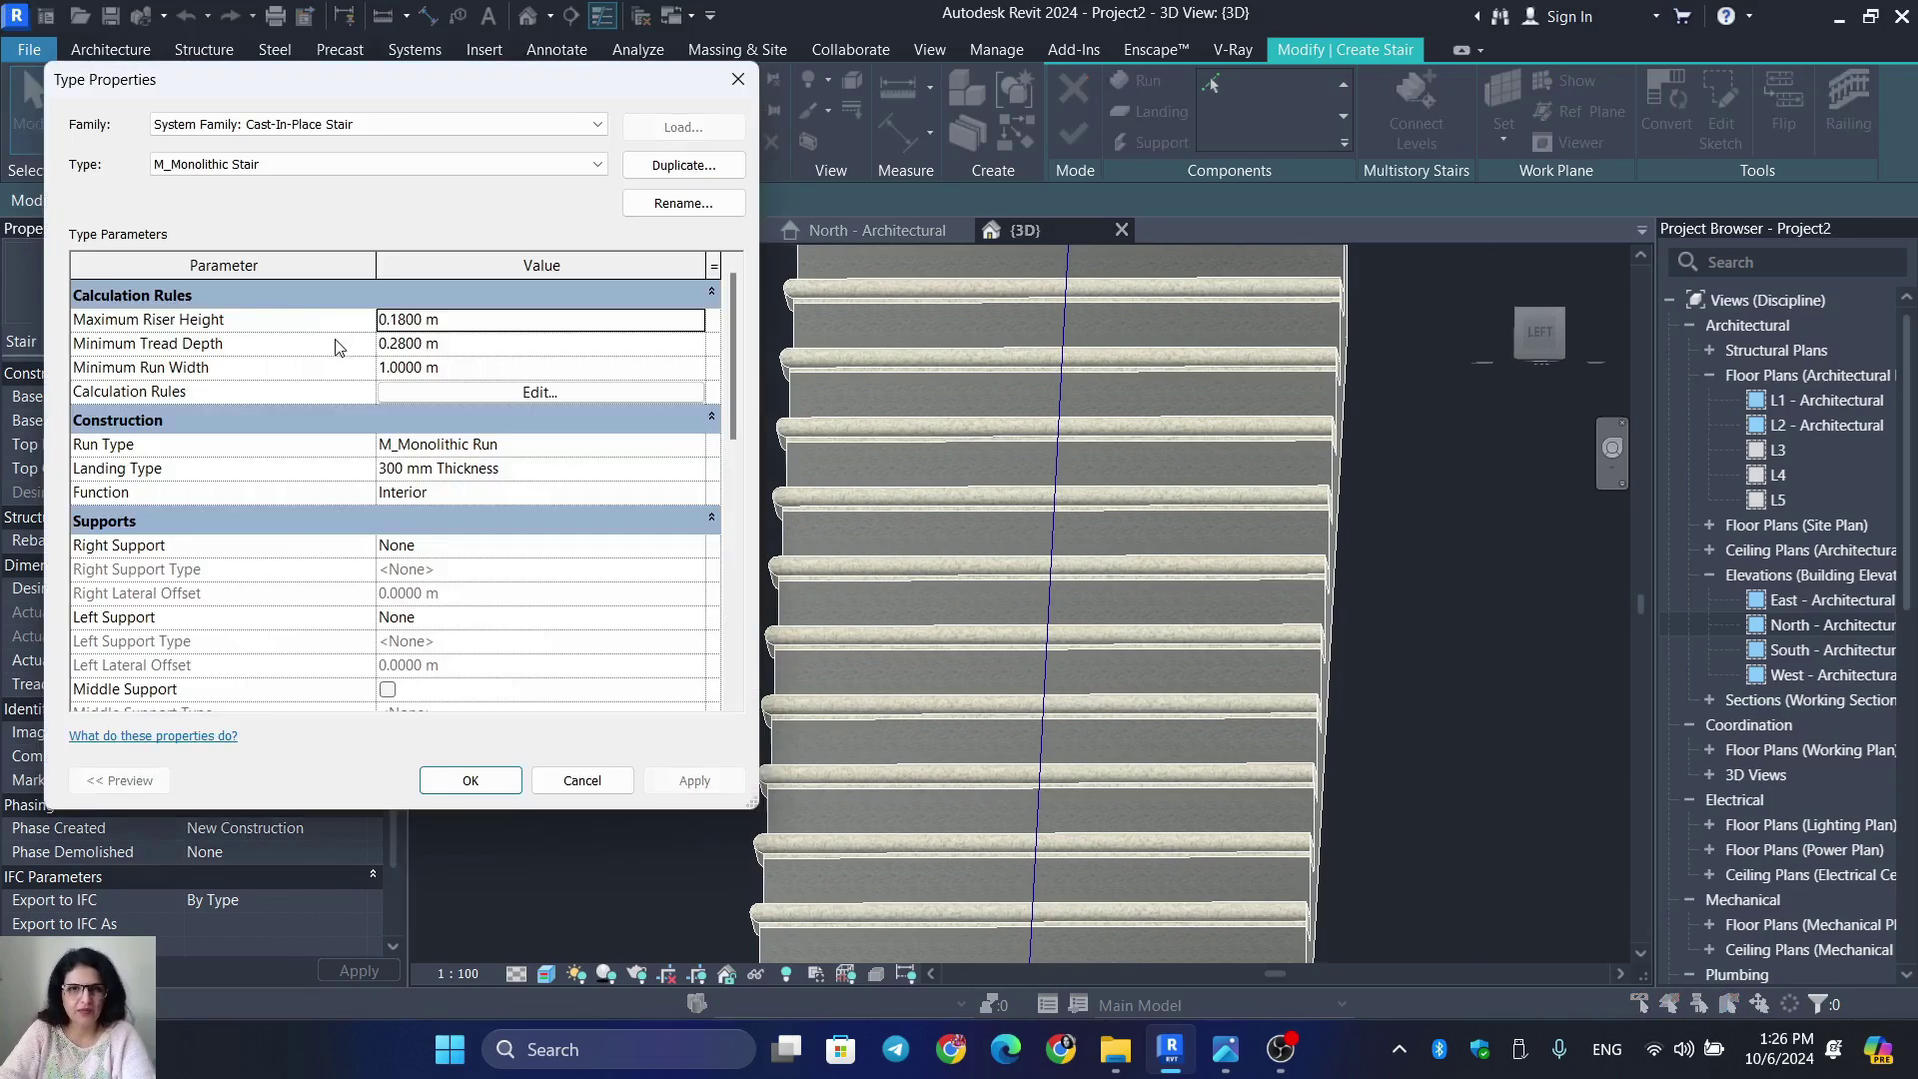
{"action": "left_click", "coordinate": [708, 446]}
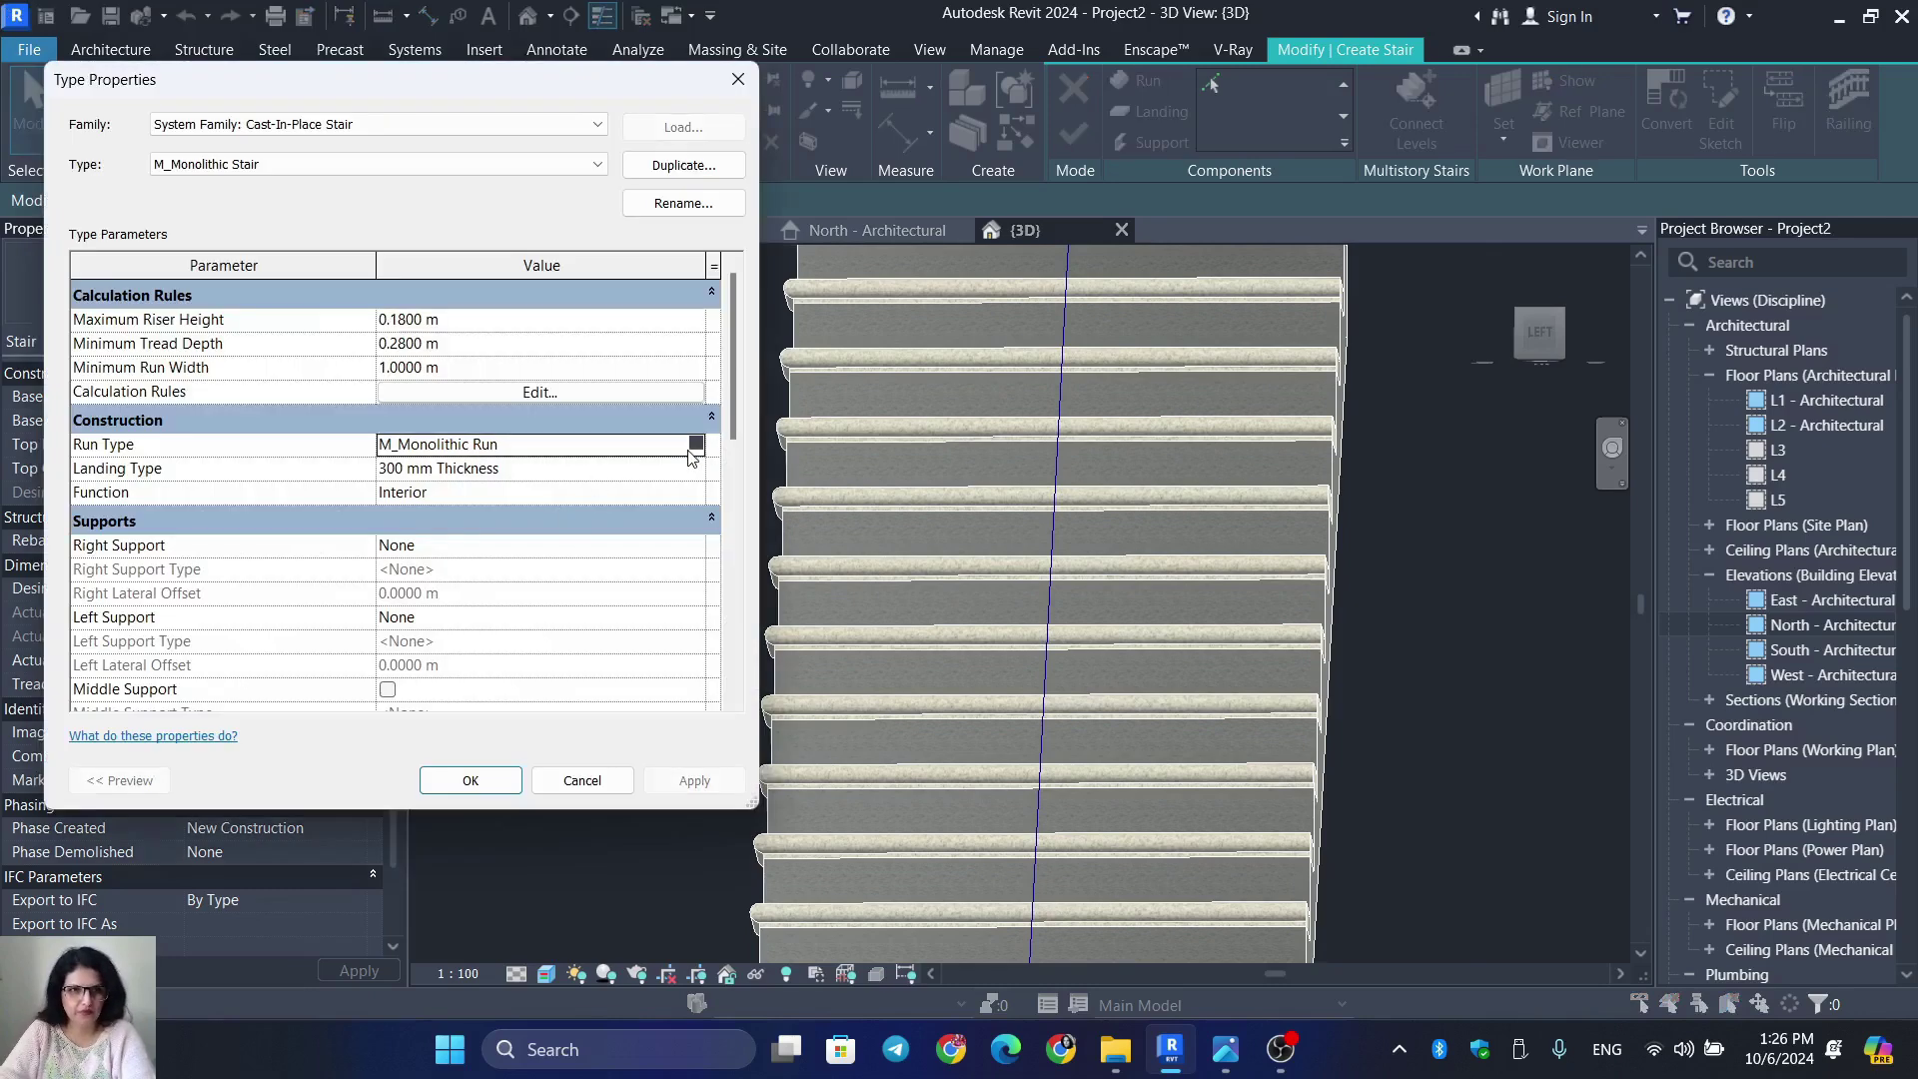
{"action": "left_click", "coordinate": [695, 444]}
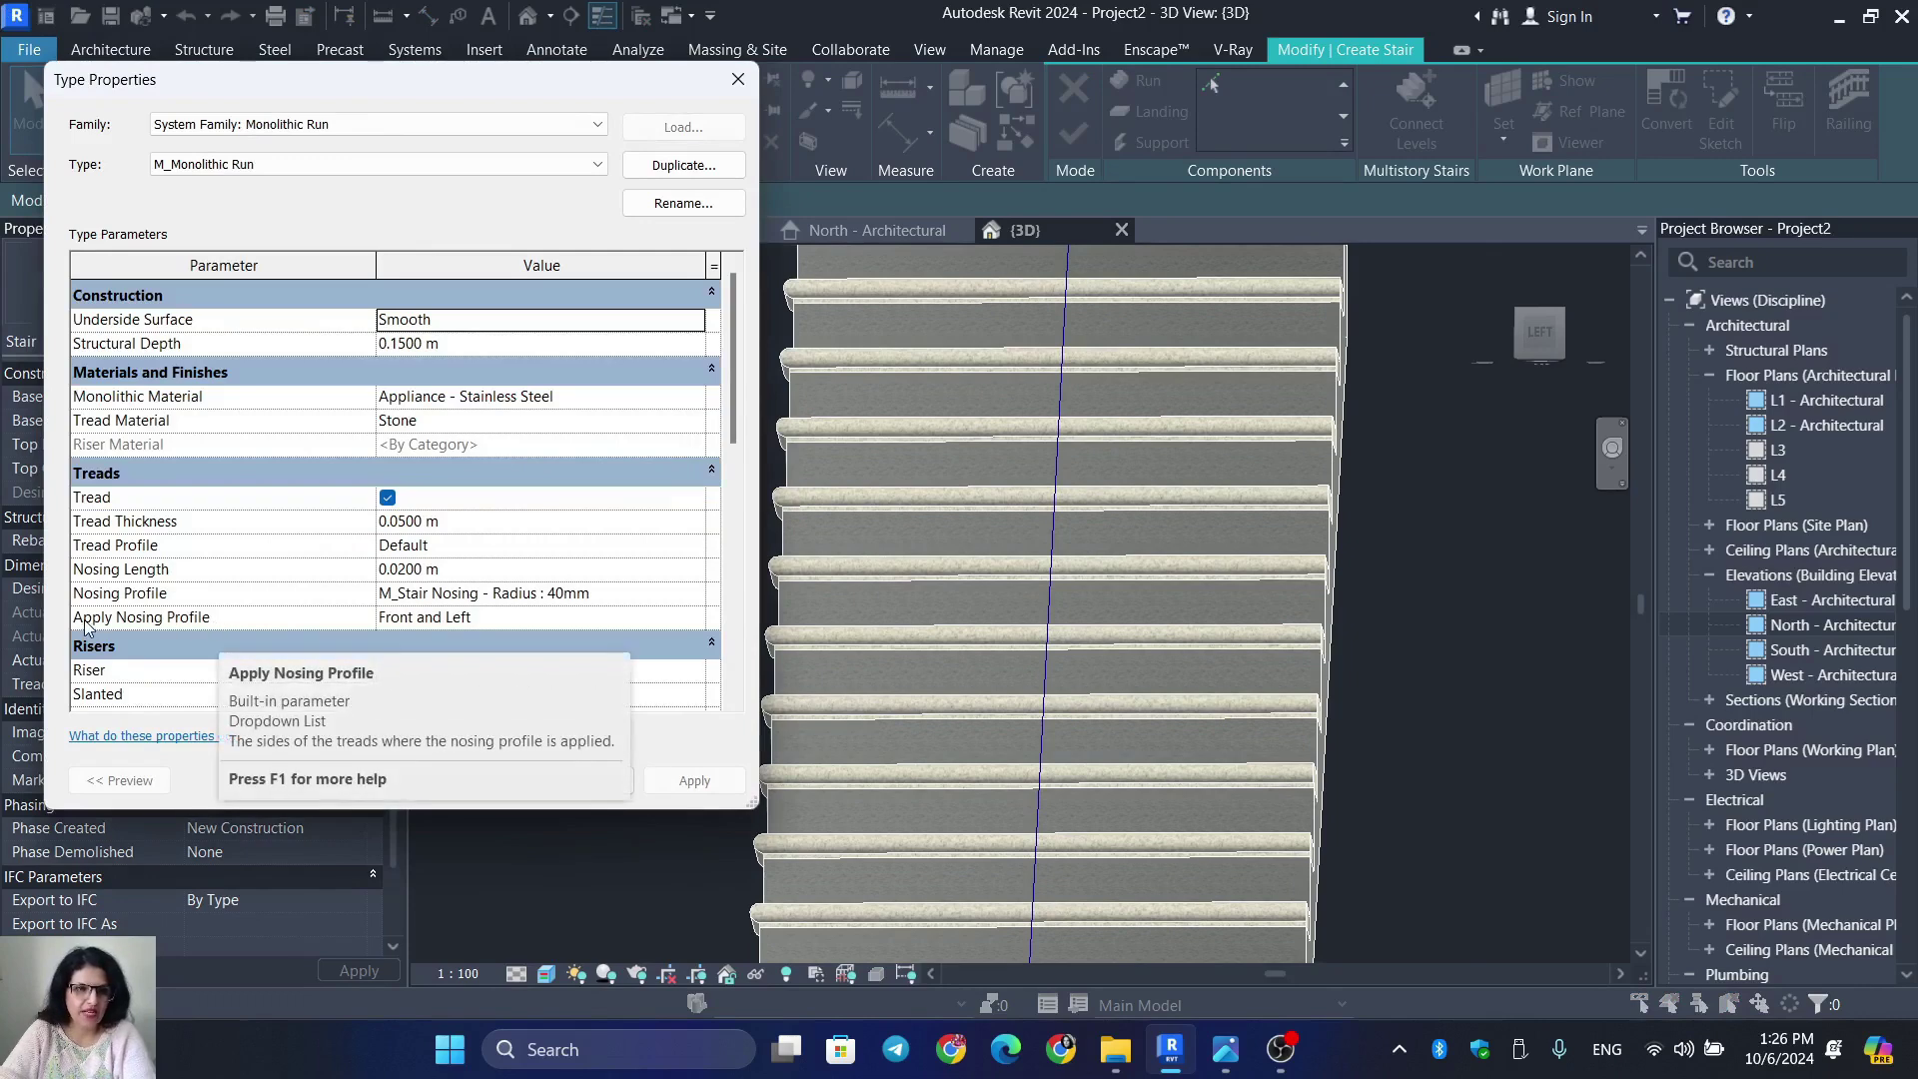
{"action": "left_click", "coordinate": [699, 618]}
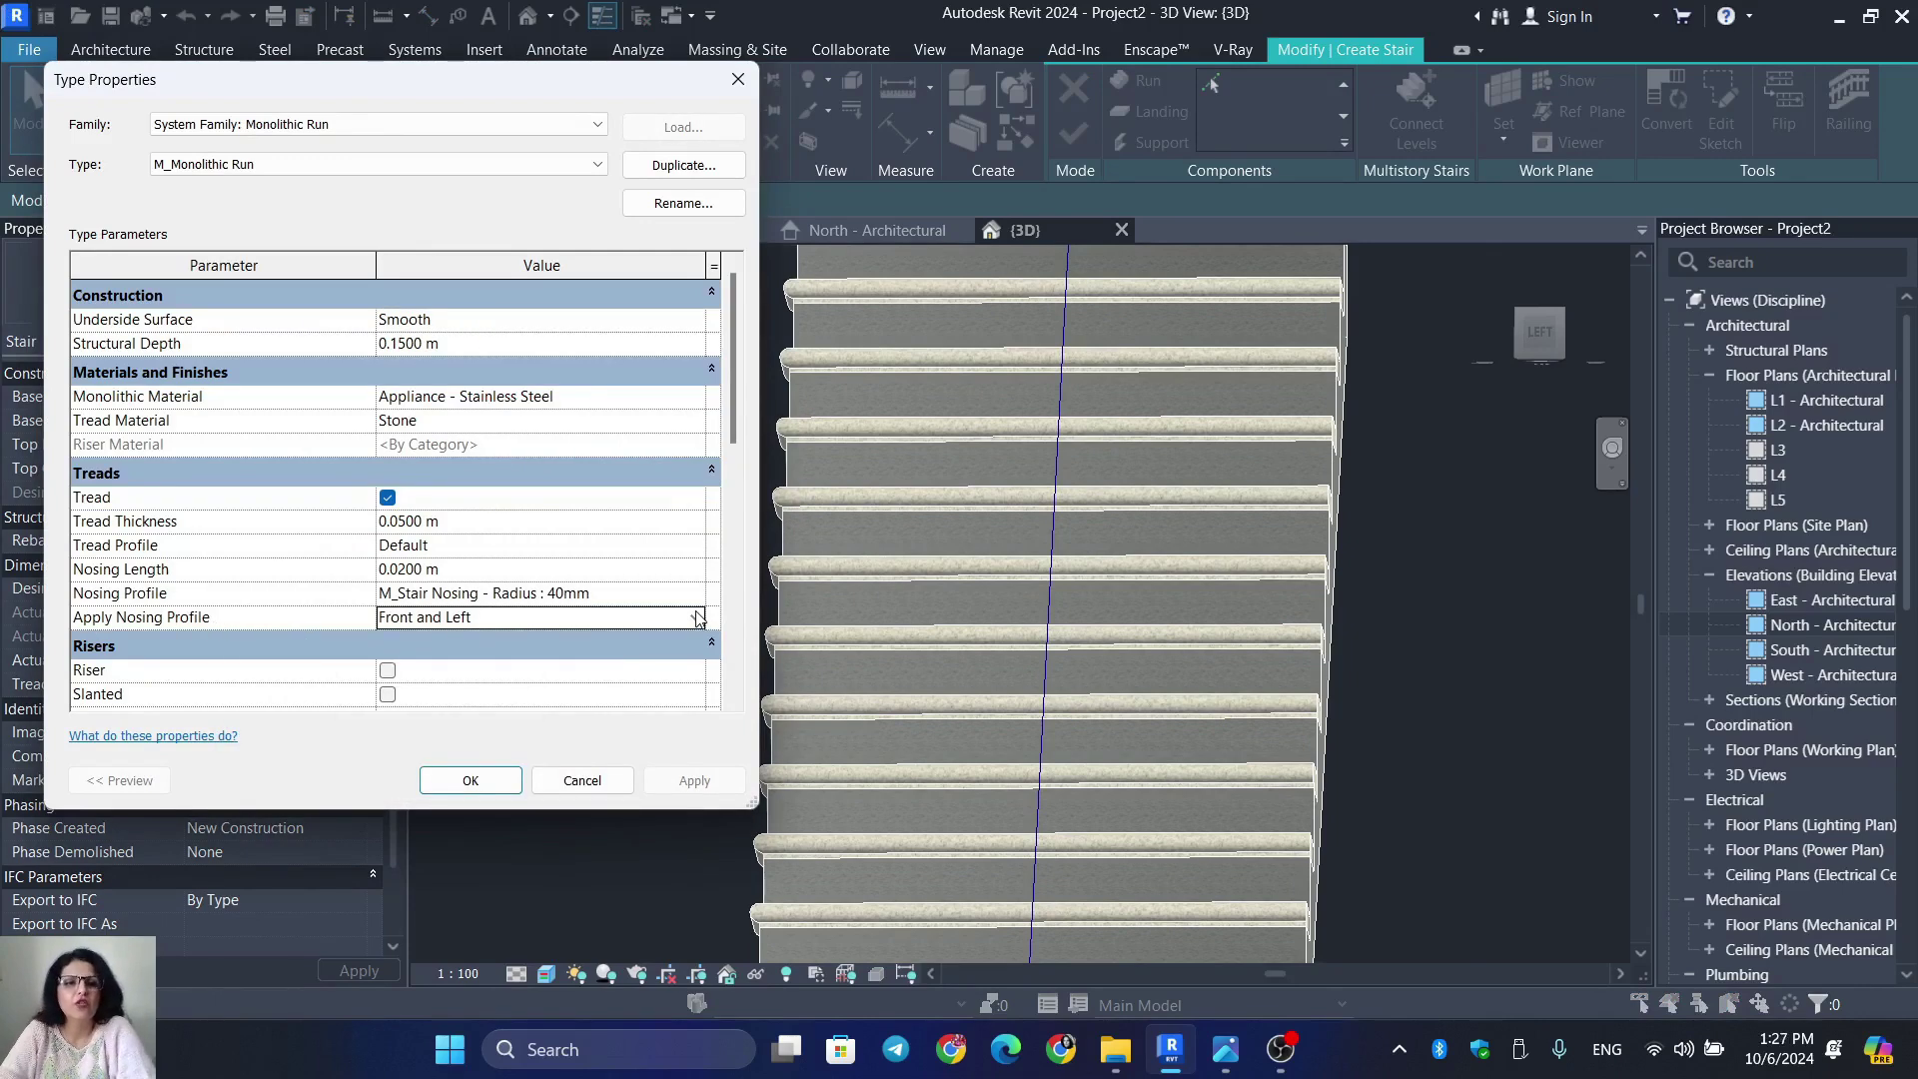
{"action": "left_click", "coordinate": [698, 614]}
{"action": "left_click", "coordinate": [699, 682]}
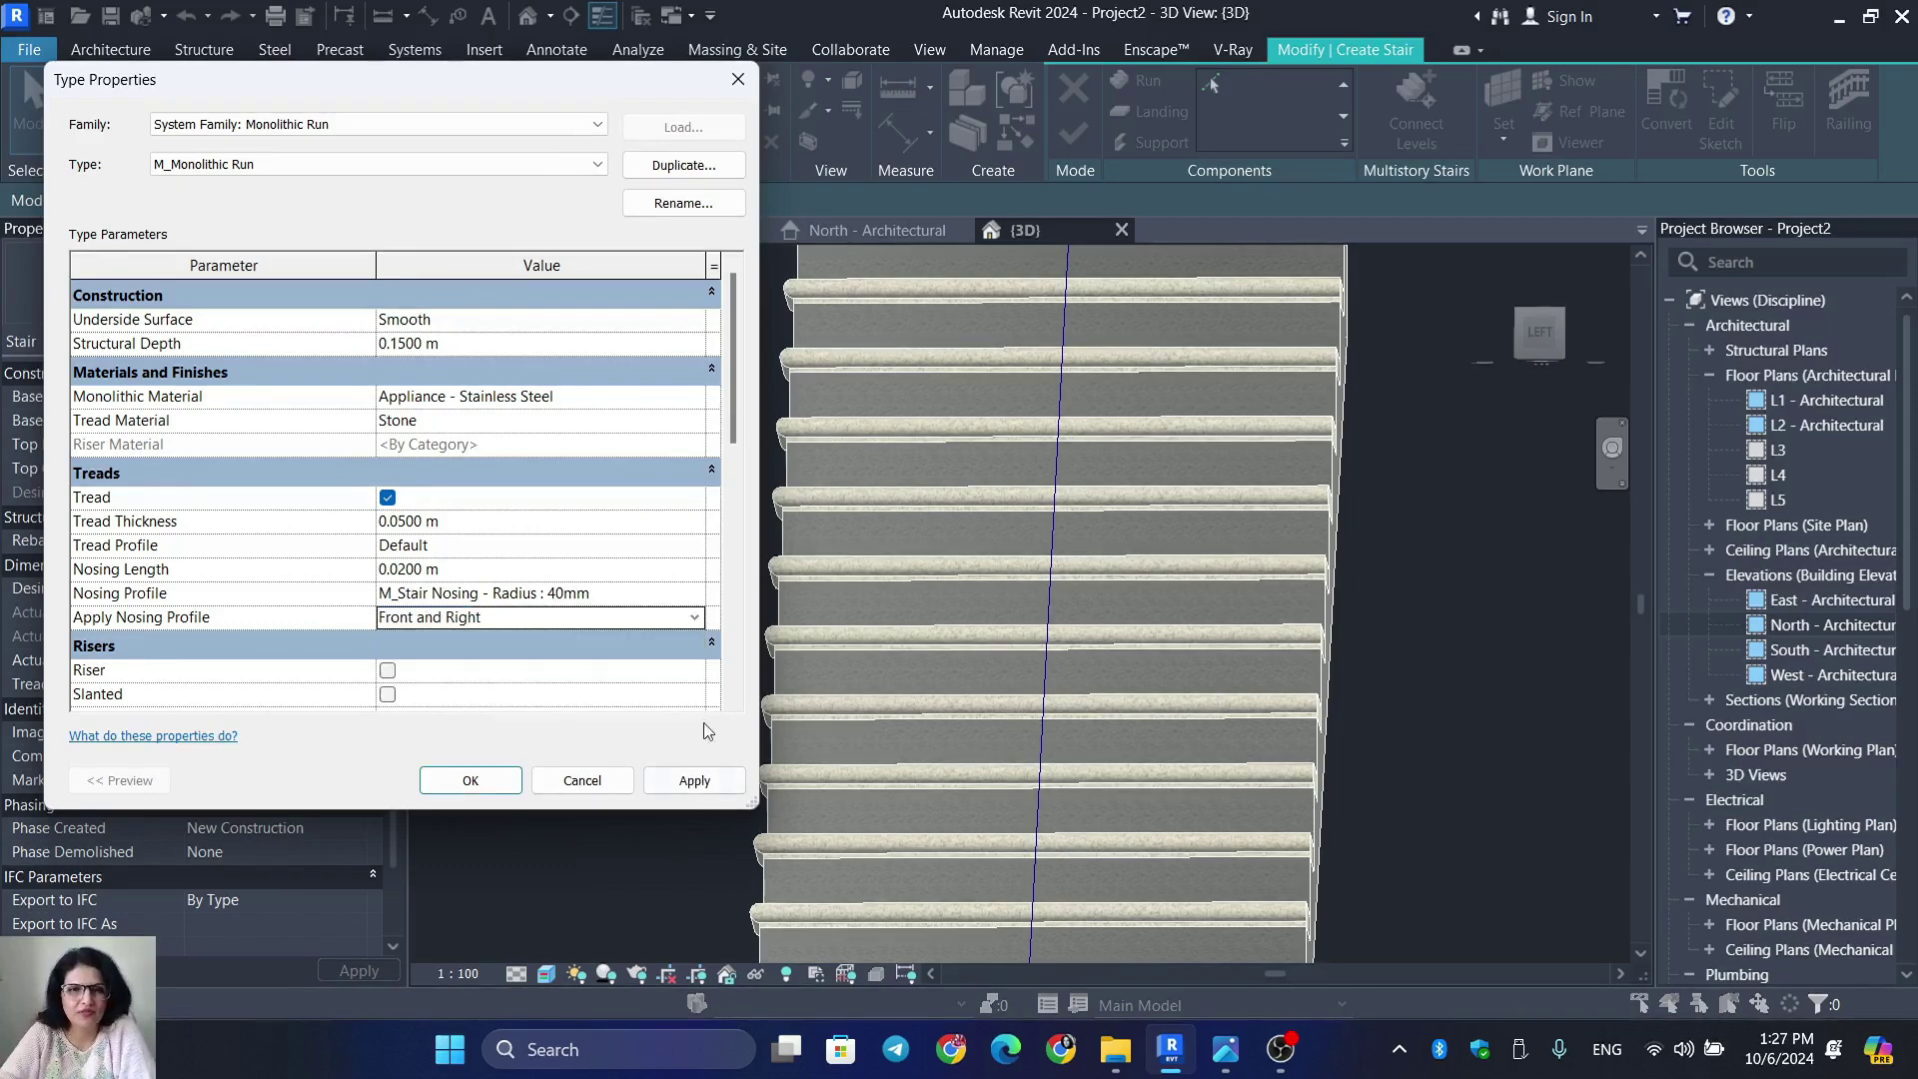
{"action": "left_click", "coordinate": [699, 618]}
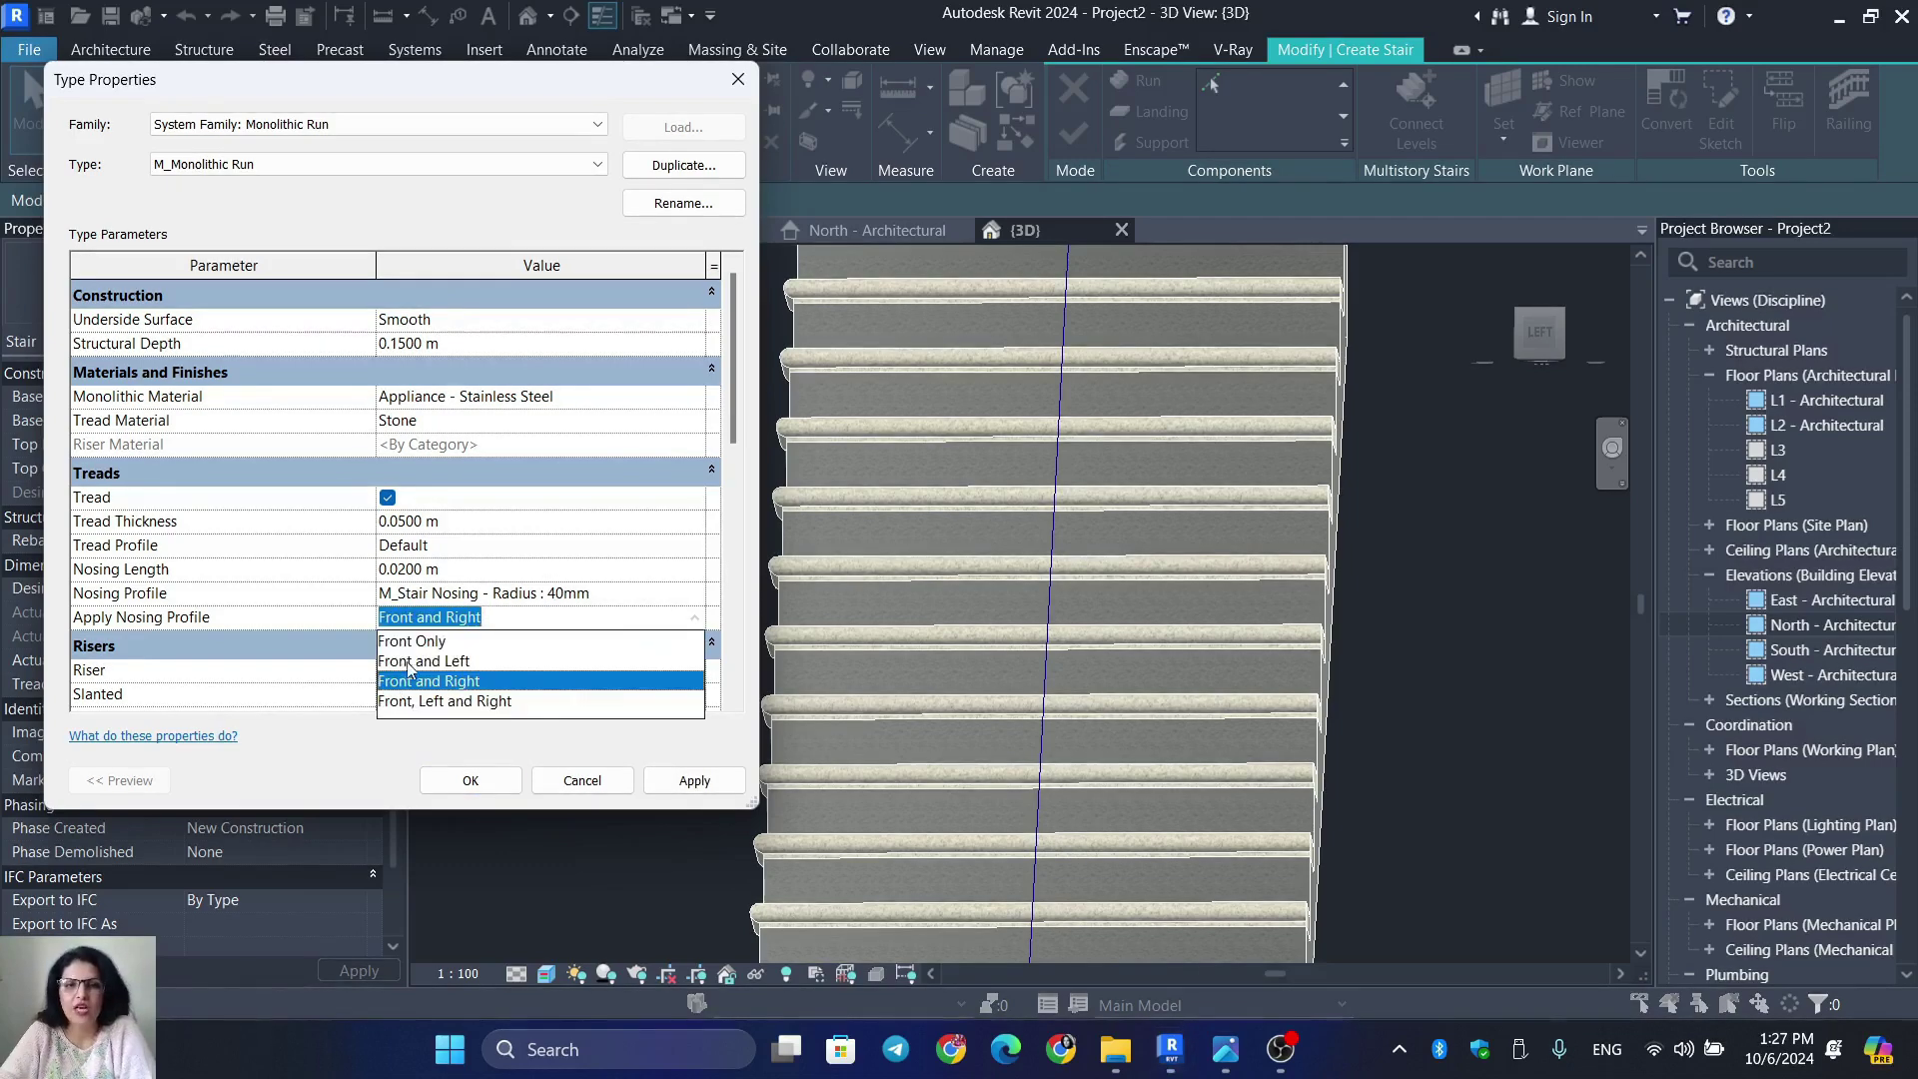
{"action": "left_click", "coordinate": [420, 682]}
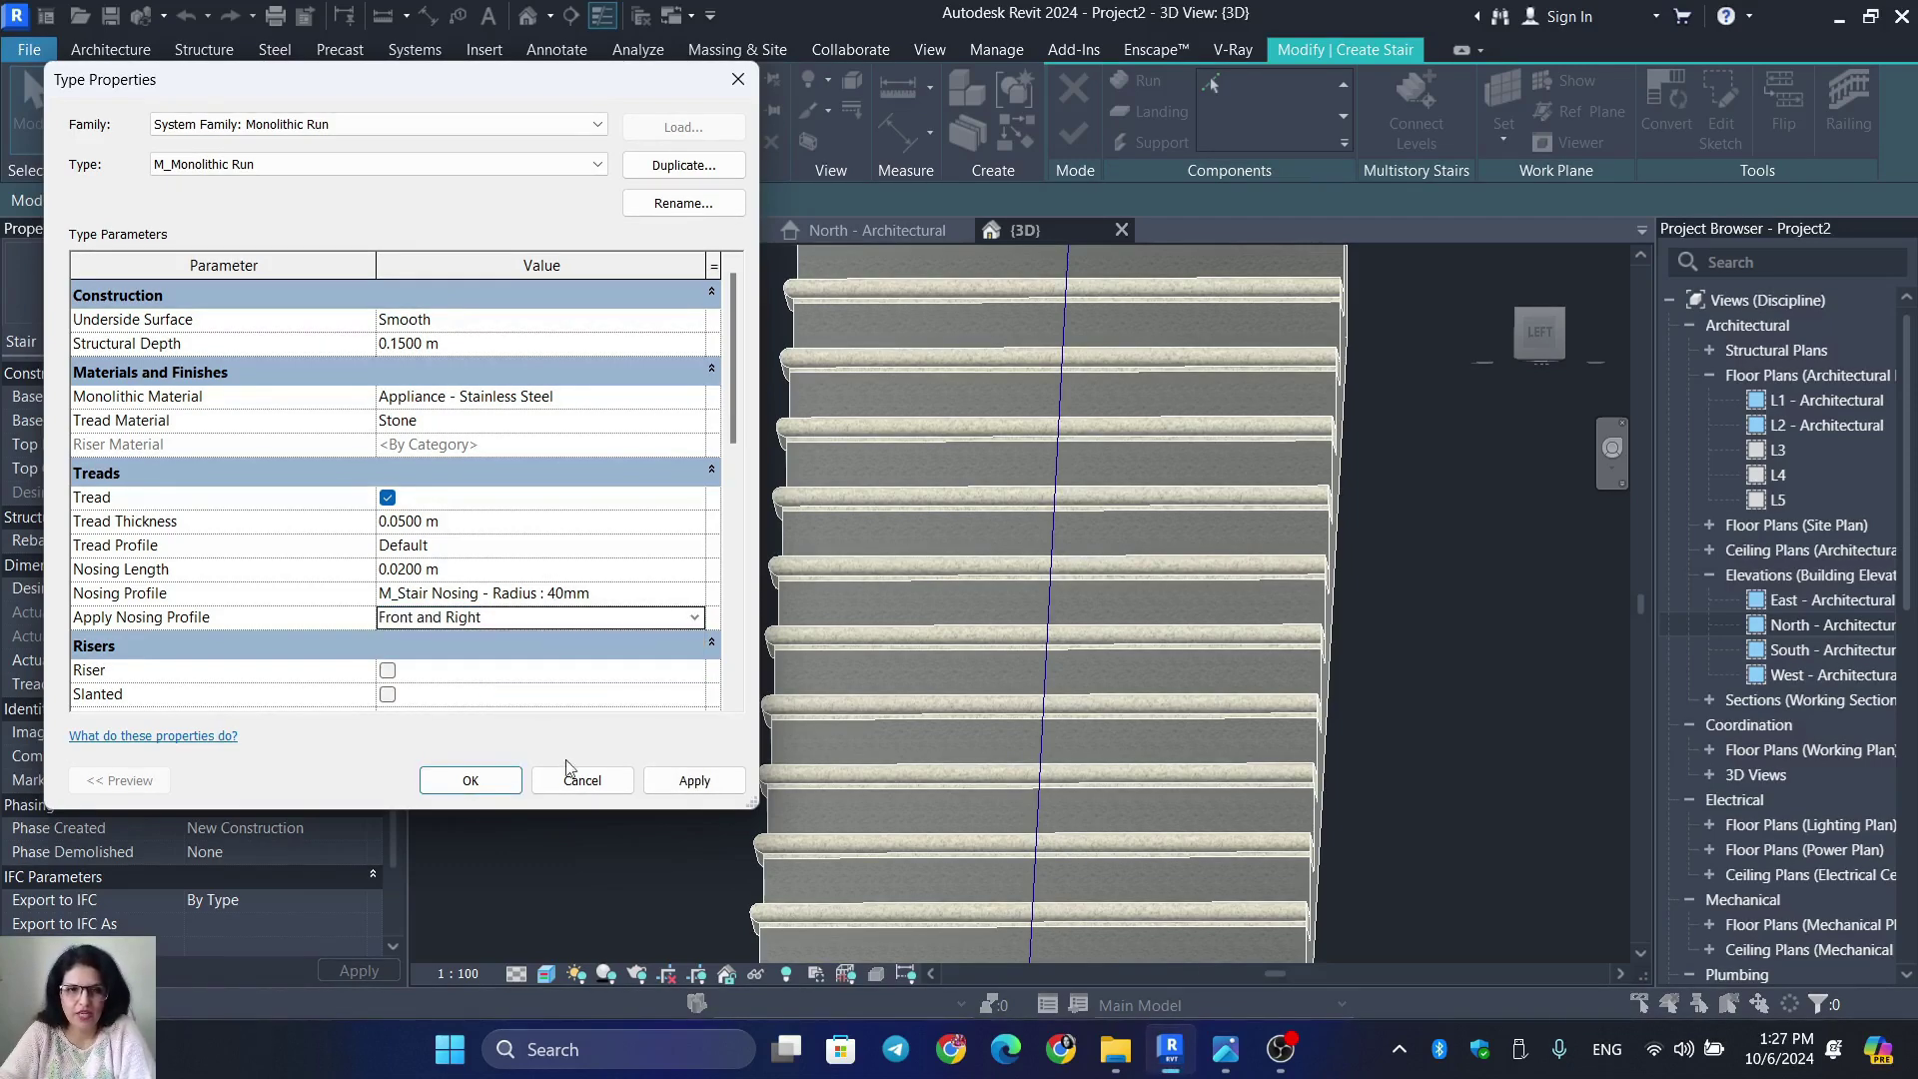
{"action": "left_click", "coordinate": [715, 784]}
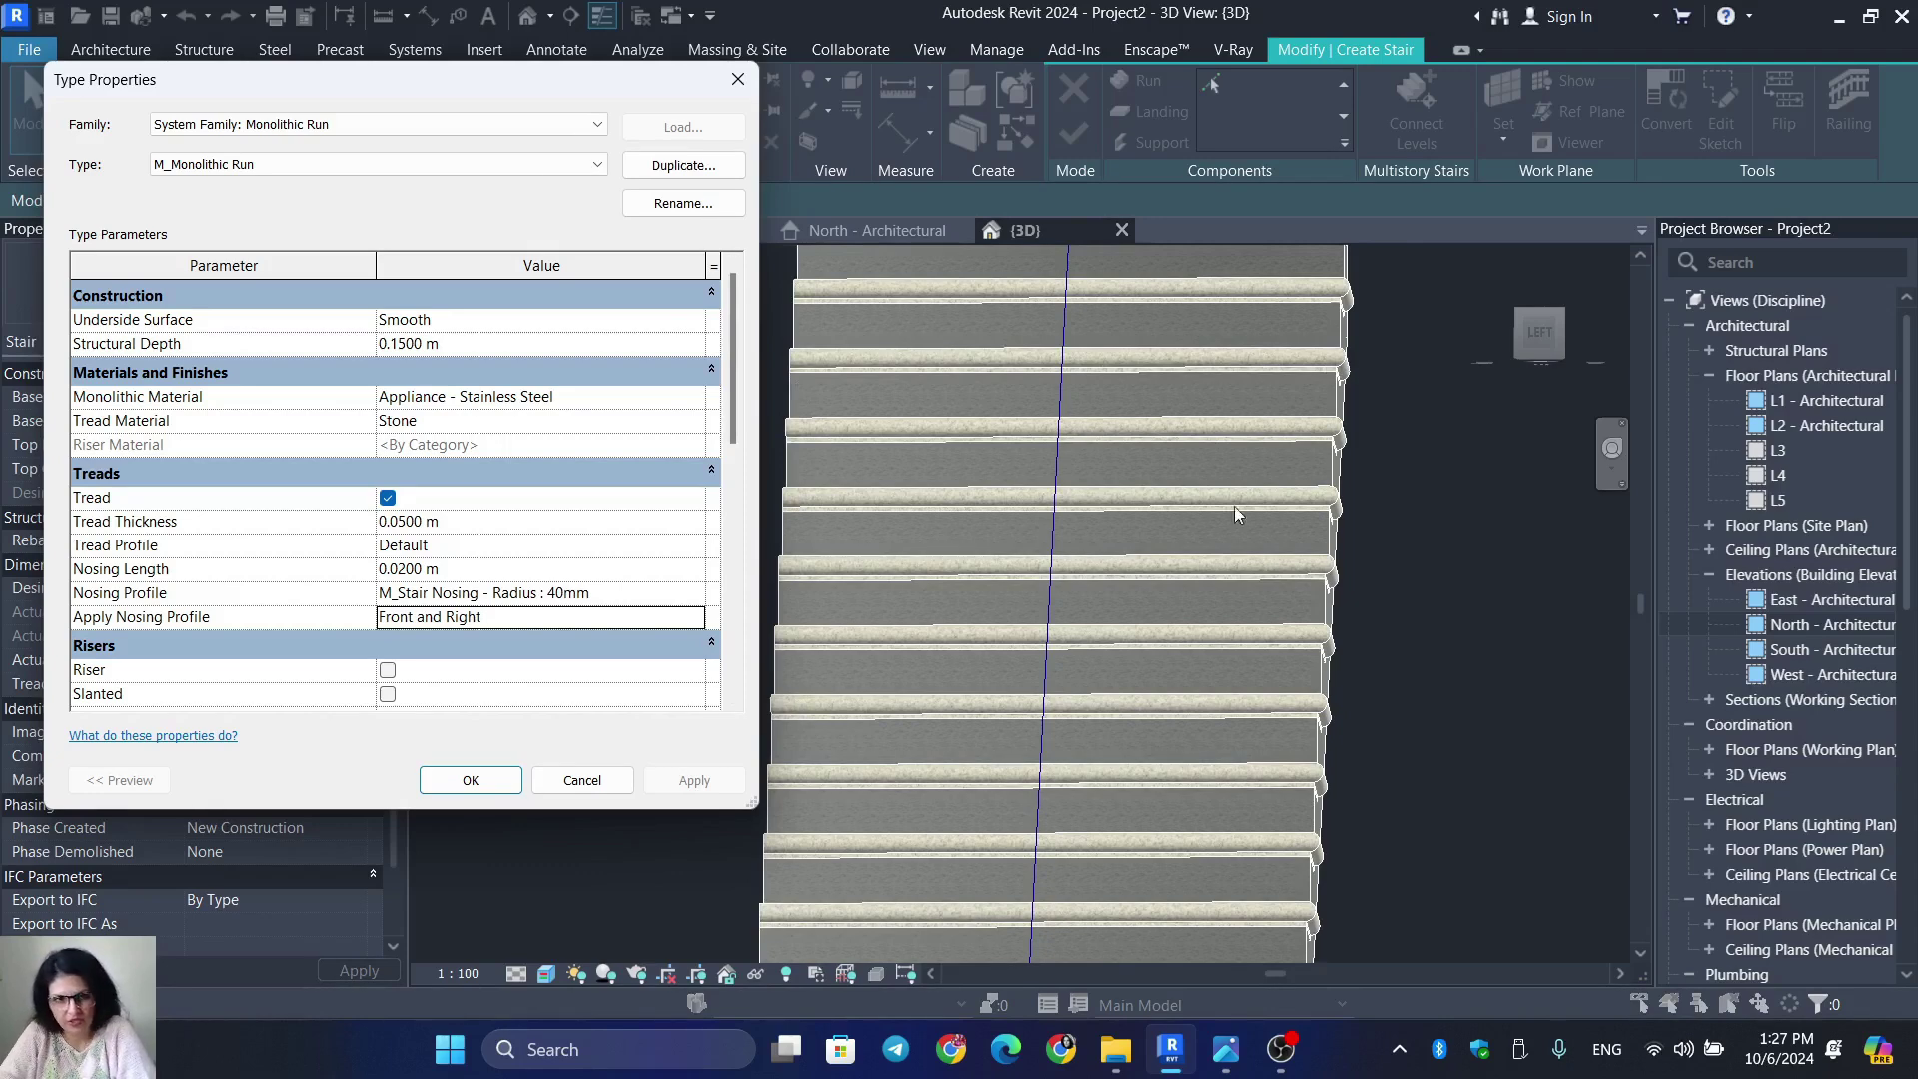
Apply the nosing profile to Front, Left and Right of the treads and close the run and stair type properties
{"action": "left_click", "coordinate": [699, 617]}
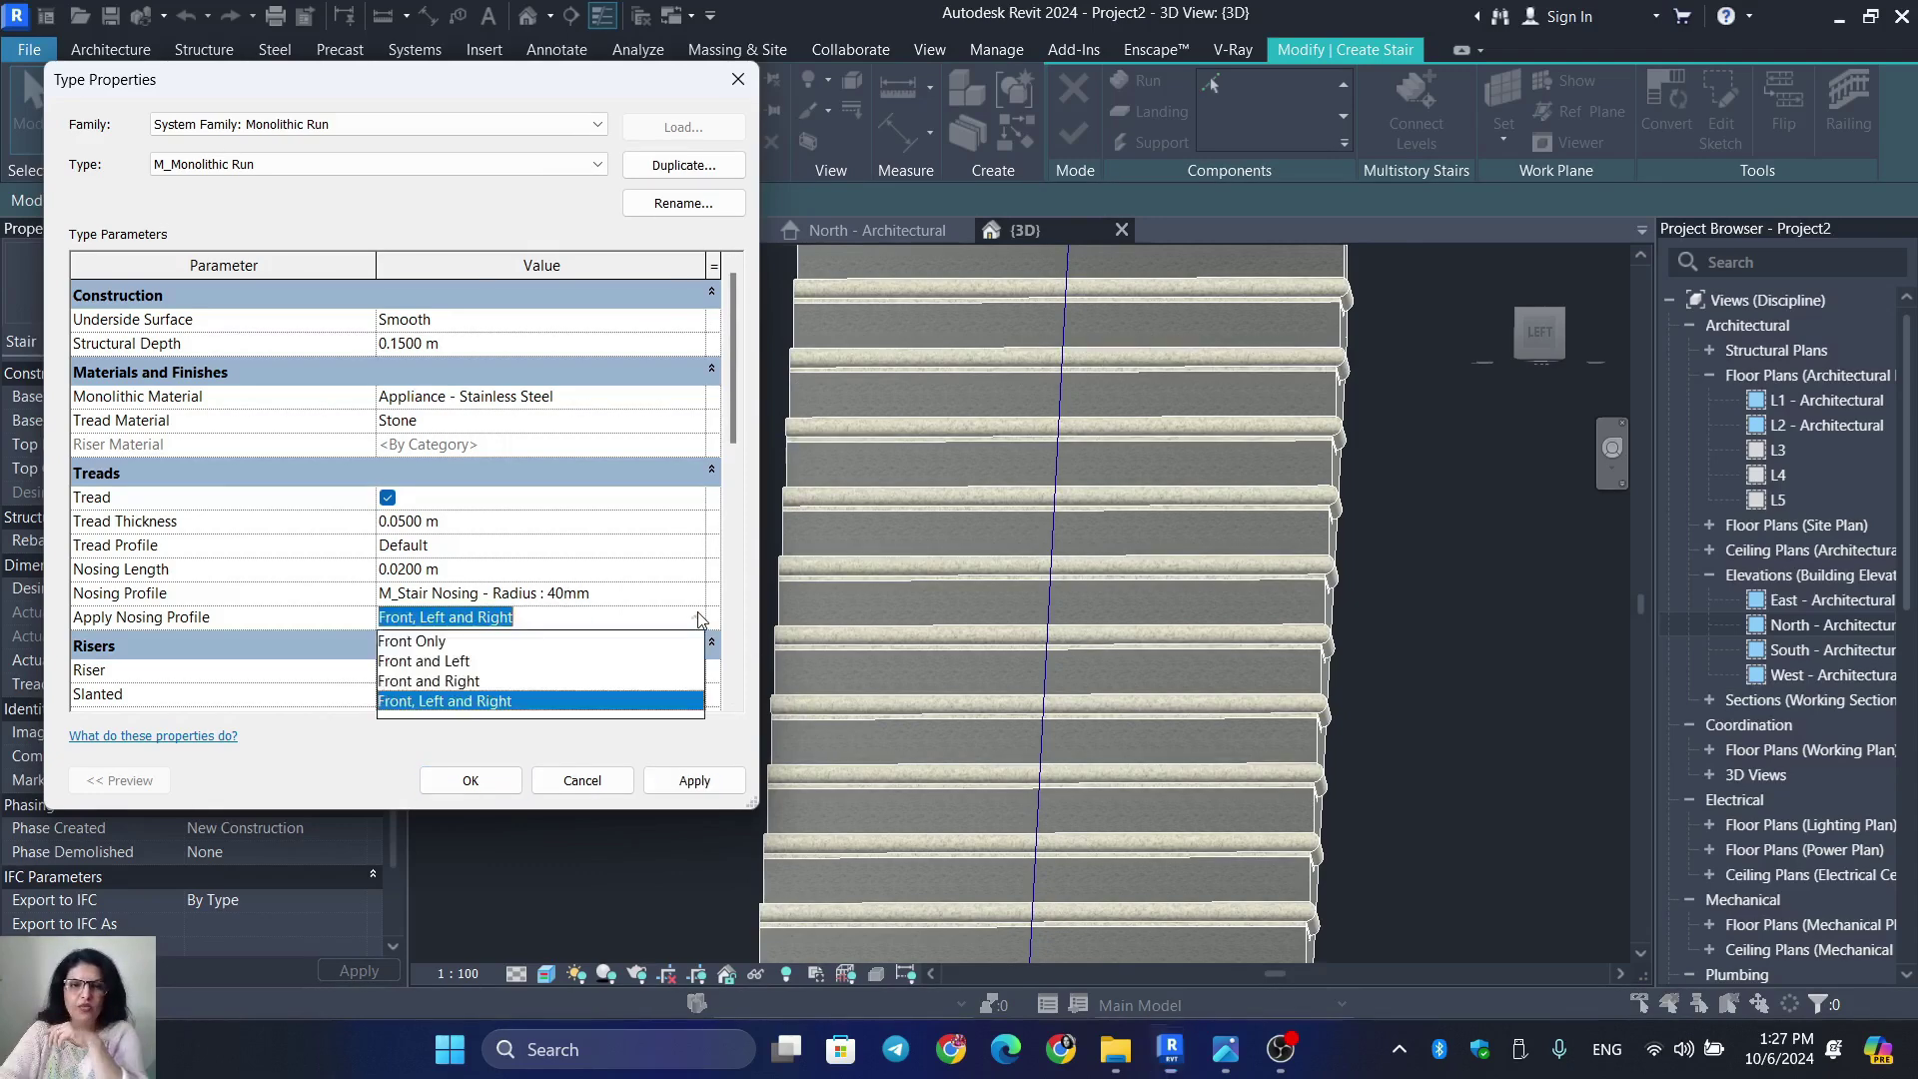
{"action": "left_click", "coordinate": [414, 705]}
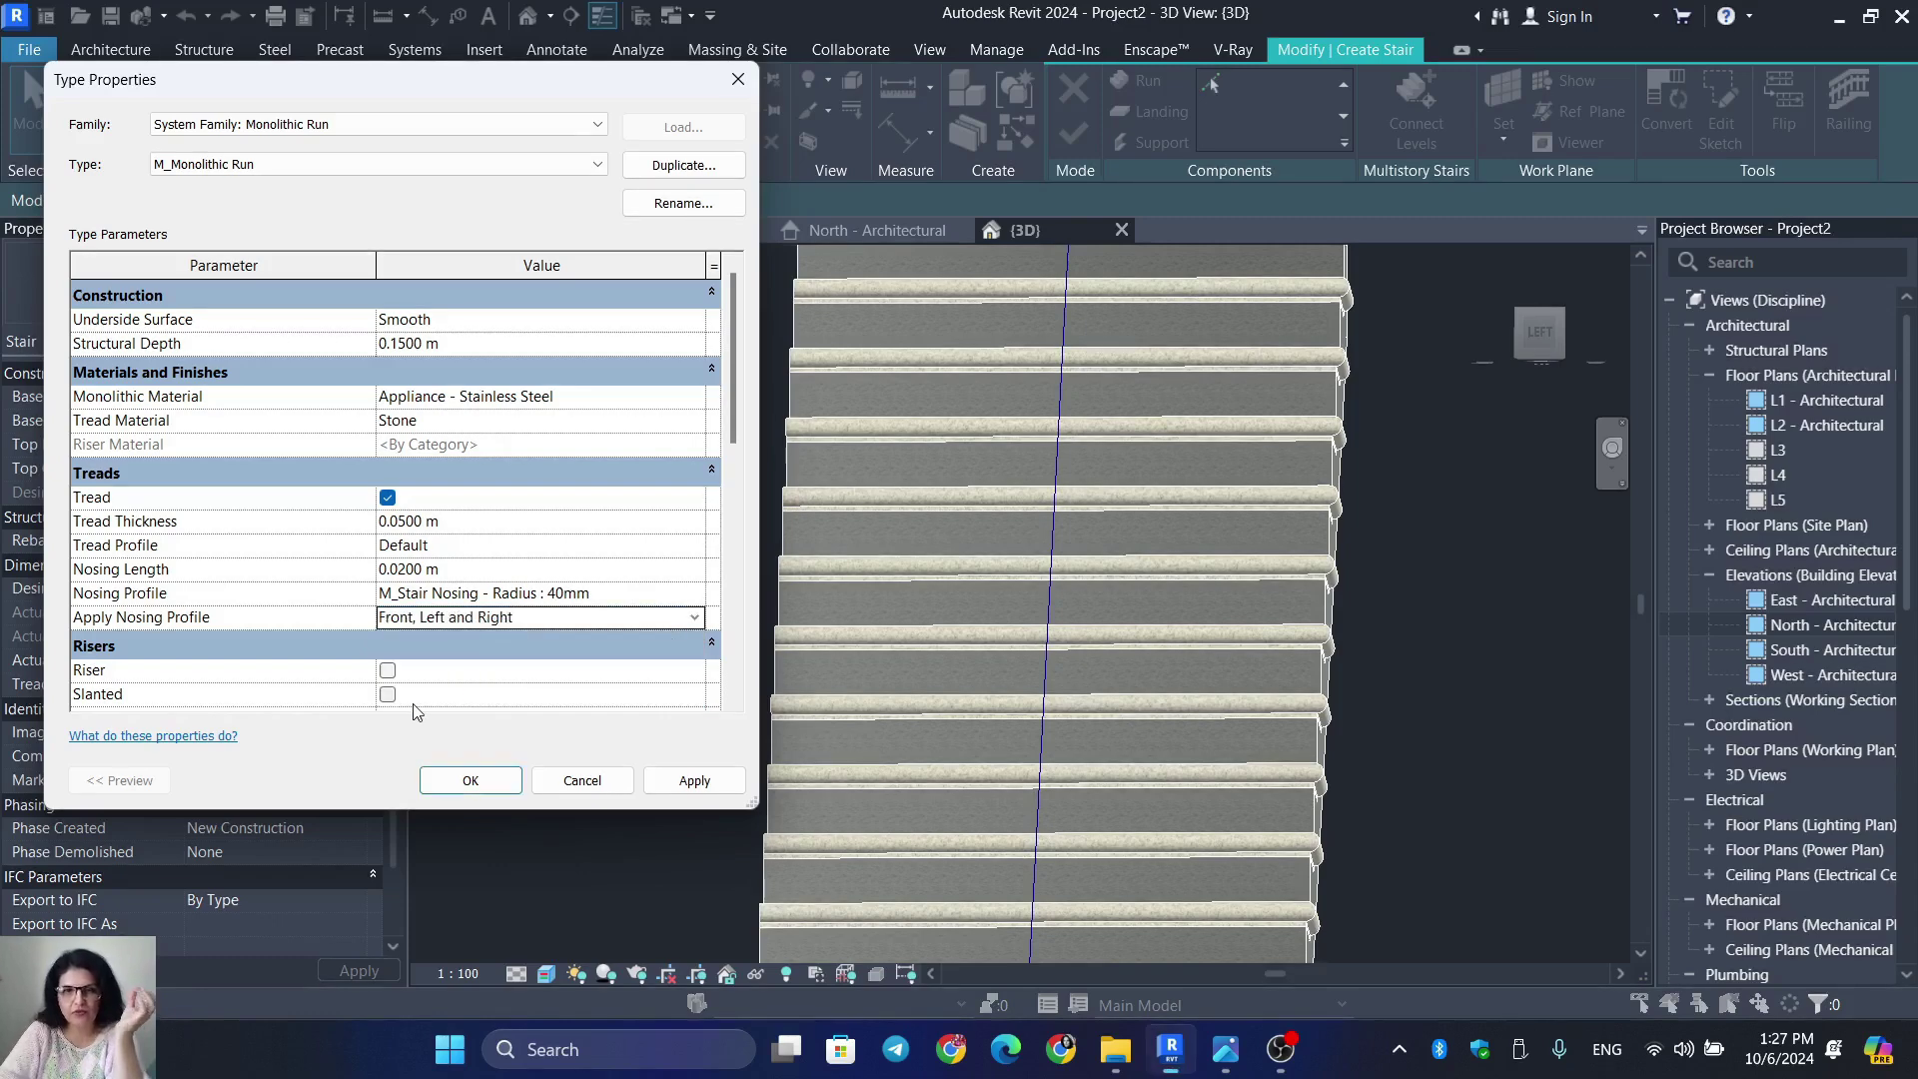
{"action": "left_click", "coordinate": [689, 780]}
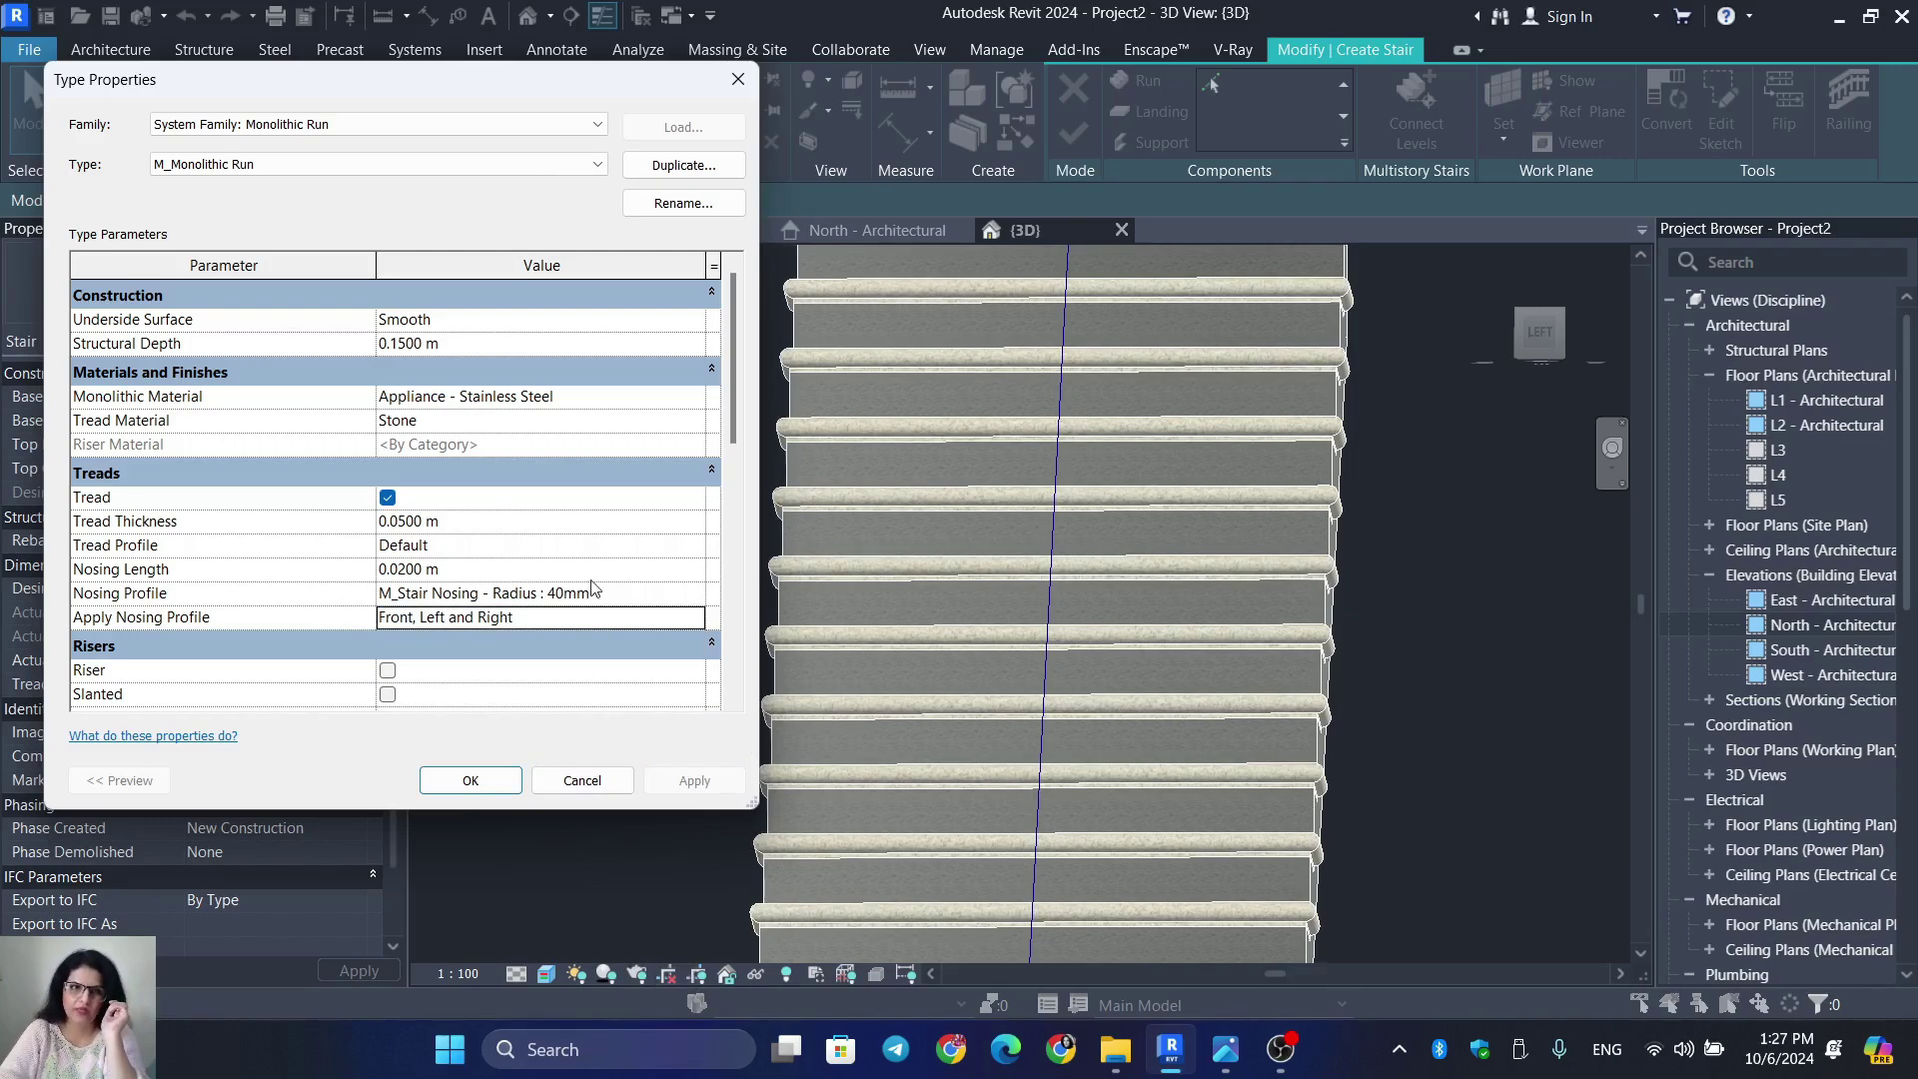
{"action": "scroll", "coordinate": [613, 505], "scroll_direction": "down", "scroll_amount": 2}
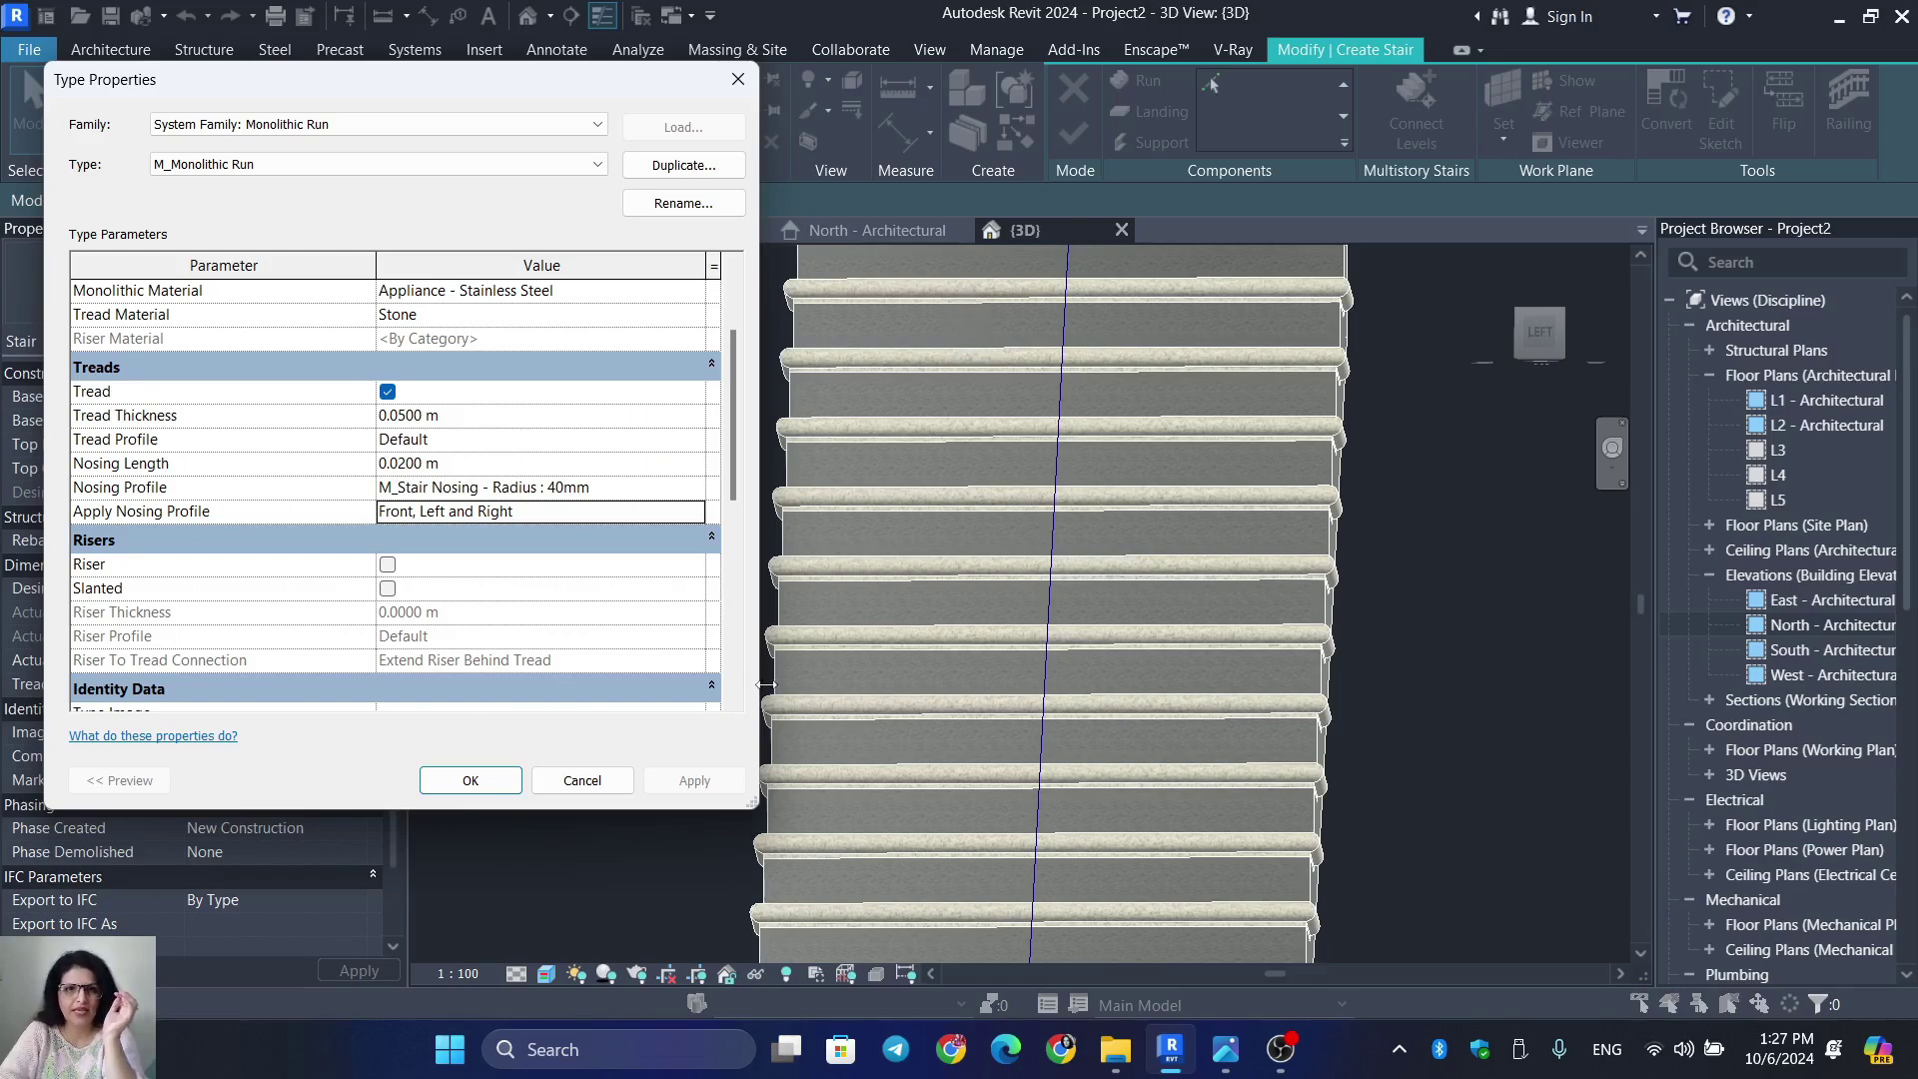
{"action": "left_click", "coordinate": [569, 784]}
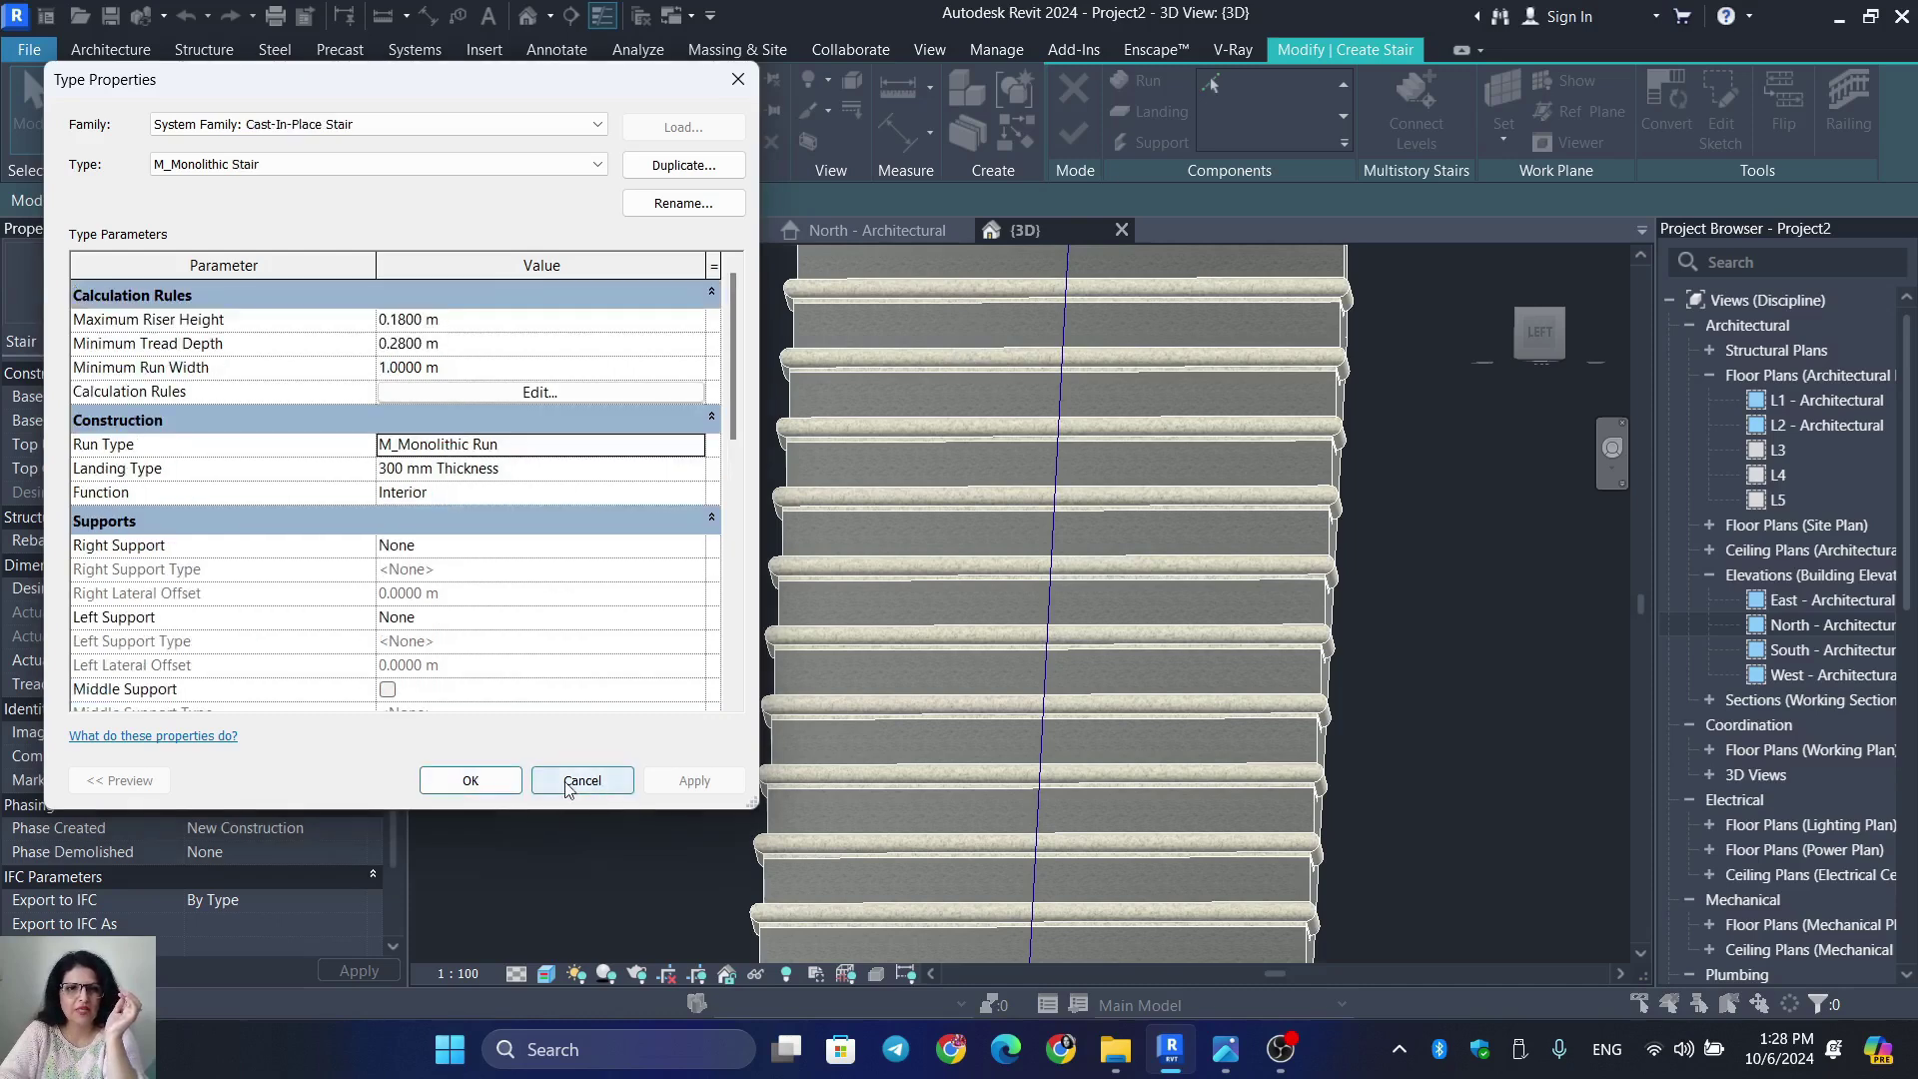
{"action": "left_click", "coordinate": [471, 781]}
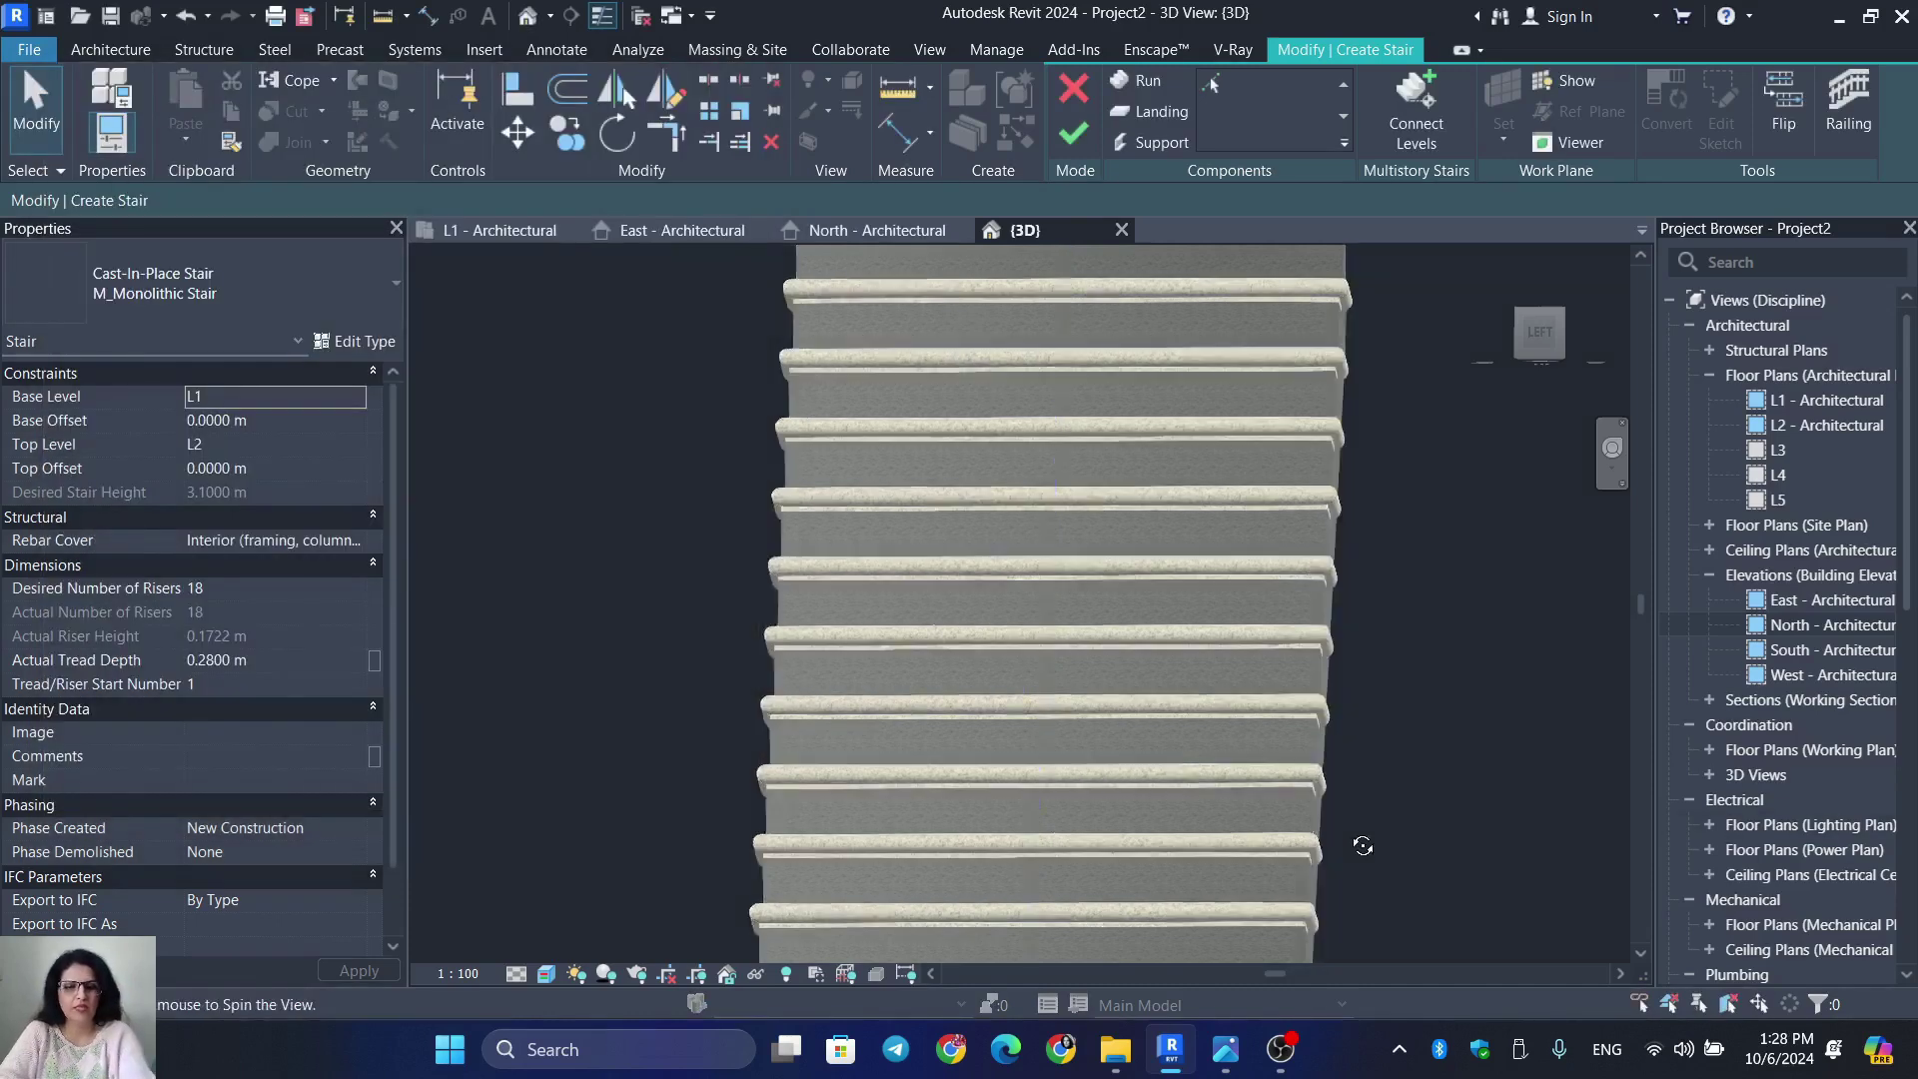
{"action": "middle_click_drag", "start_coordinate": [1363, 845], "coordinate": [1379, 822], "text": "shift"}
{"action": "scroll", "coordinate": [1079, 639], "scroll_direction": "down", "scroll_amount": 5}
{"action": "scroll", "coordinate": [706, 581], "scroll_direction": "down", "scroll_amount": 2}
{"action": "middle_click_drag", "start_coordinate": [697, 724], "coordinate": [392, 799]}
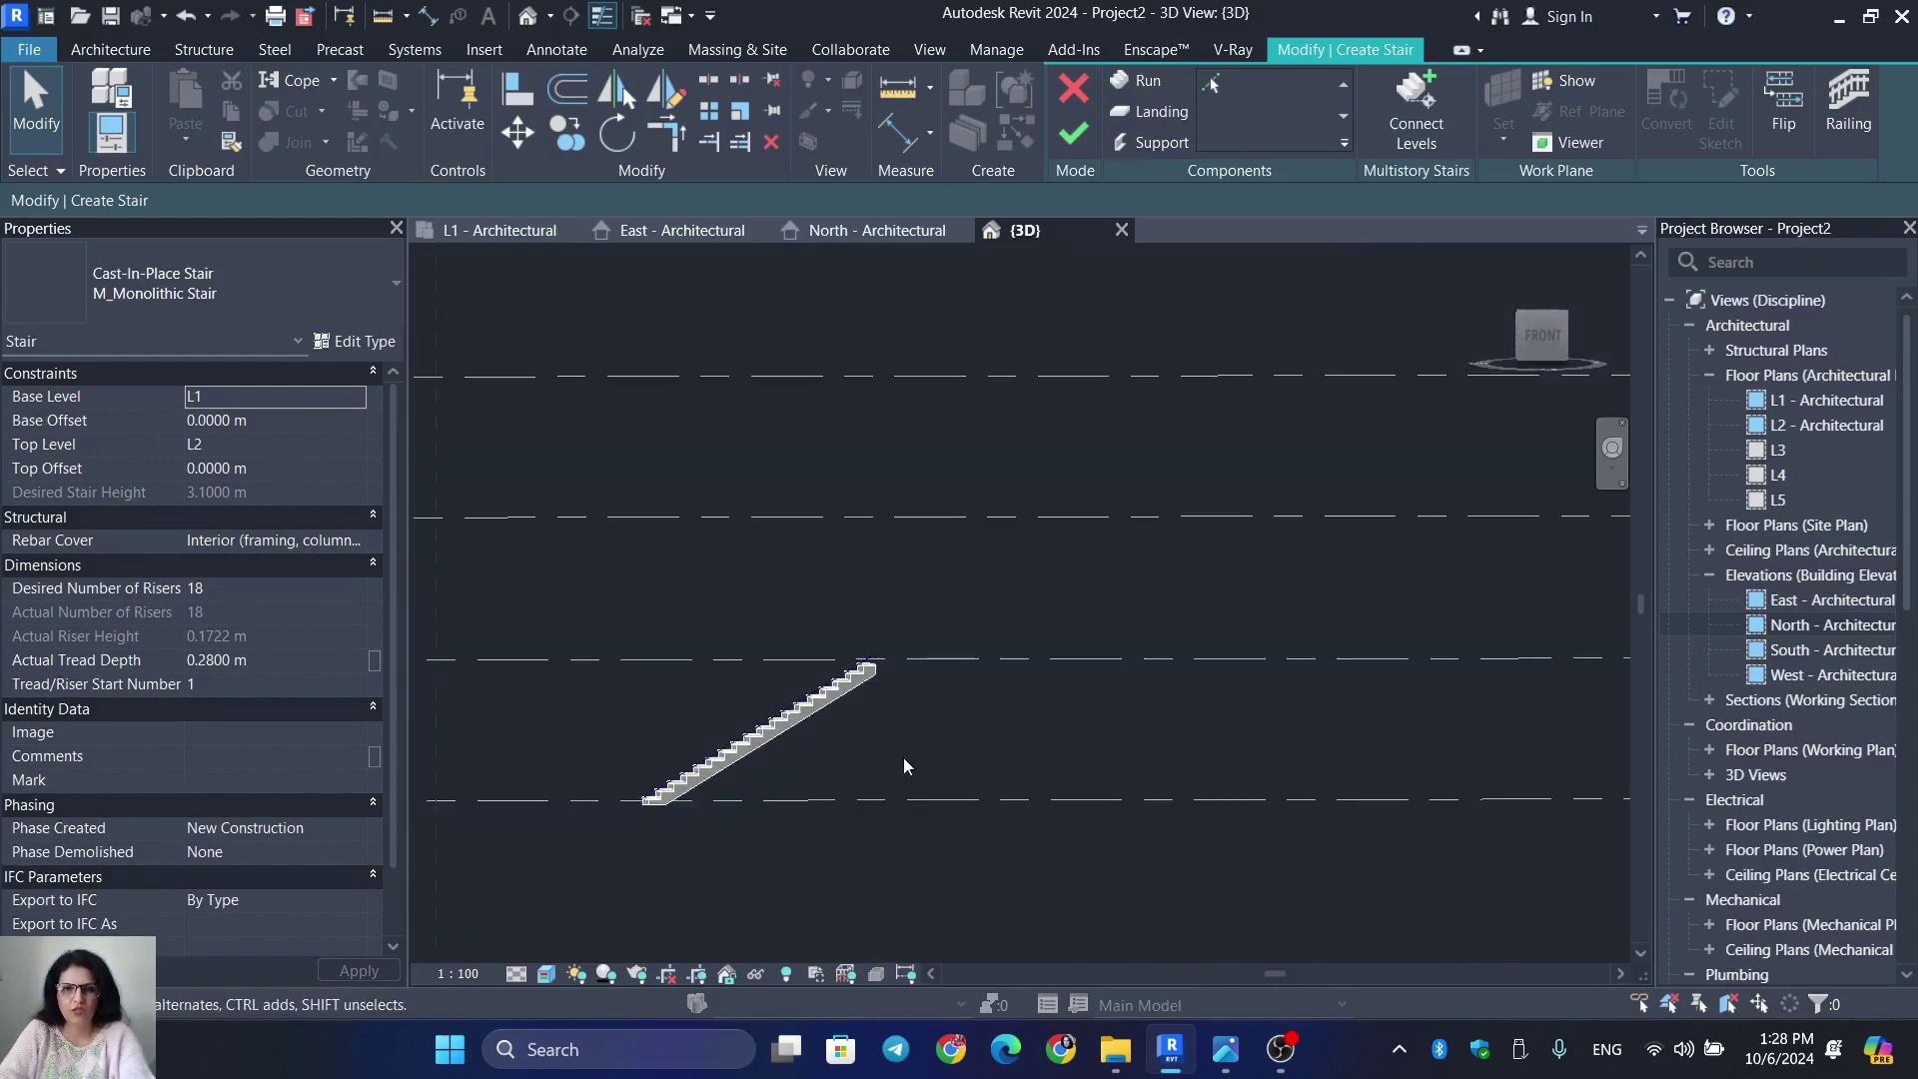
Open the stair's M_Monolithic Run type properties and enable the Riser option
{"action": "scroll", "coordinate": [908, 766], "scroll_direction": "up", "scroll_amount": 8}
{"action": "middle_click_drag", "start_coordinate": [1123, 761], "coordinate": [1127, 760]}
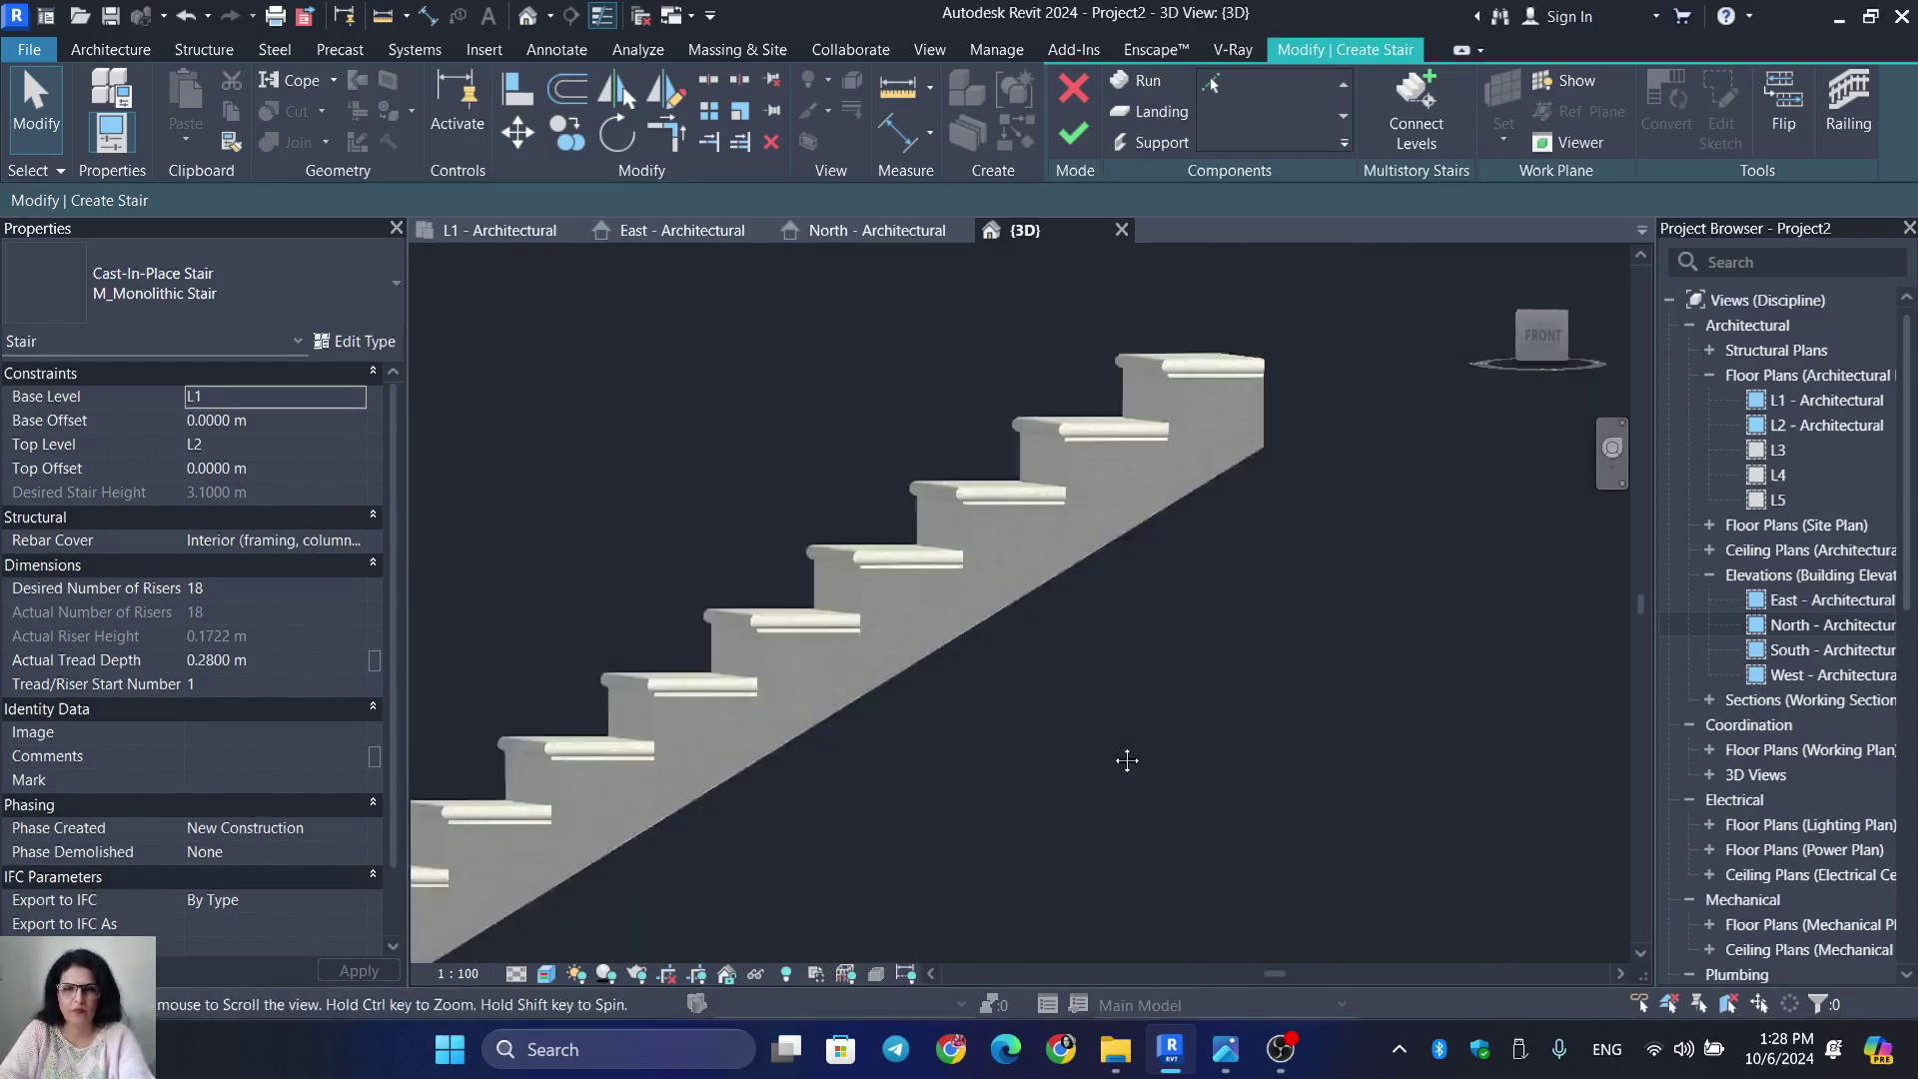
{"action": "scroll", "coordinate": [979, 656], "scroll_direction": "up", "scroll_amount": 5}
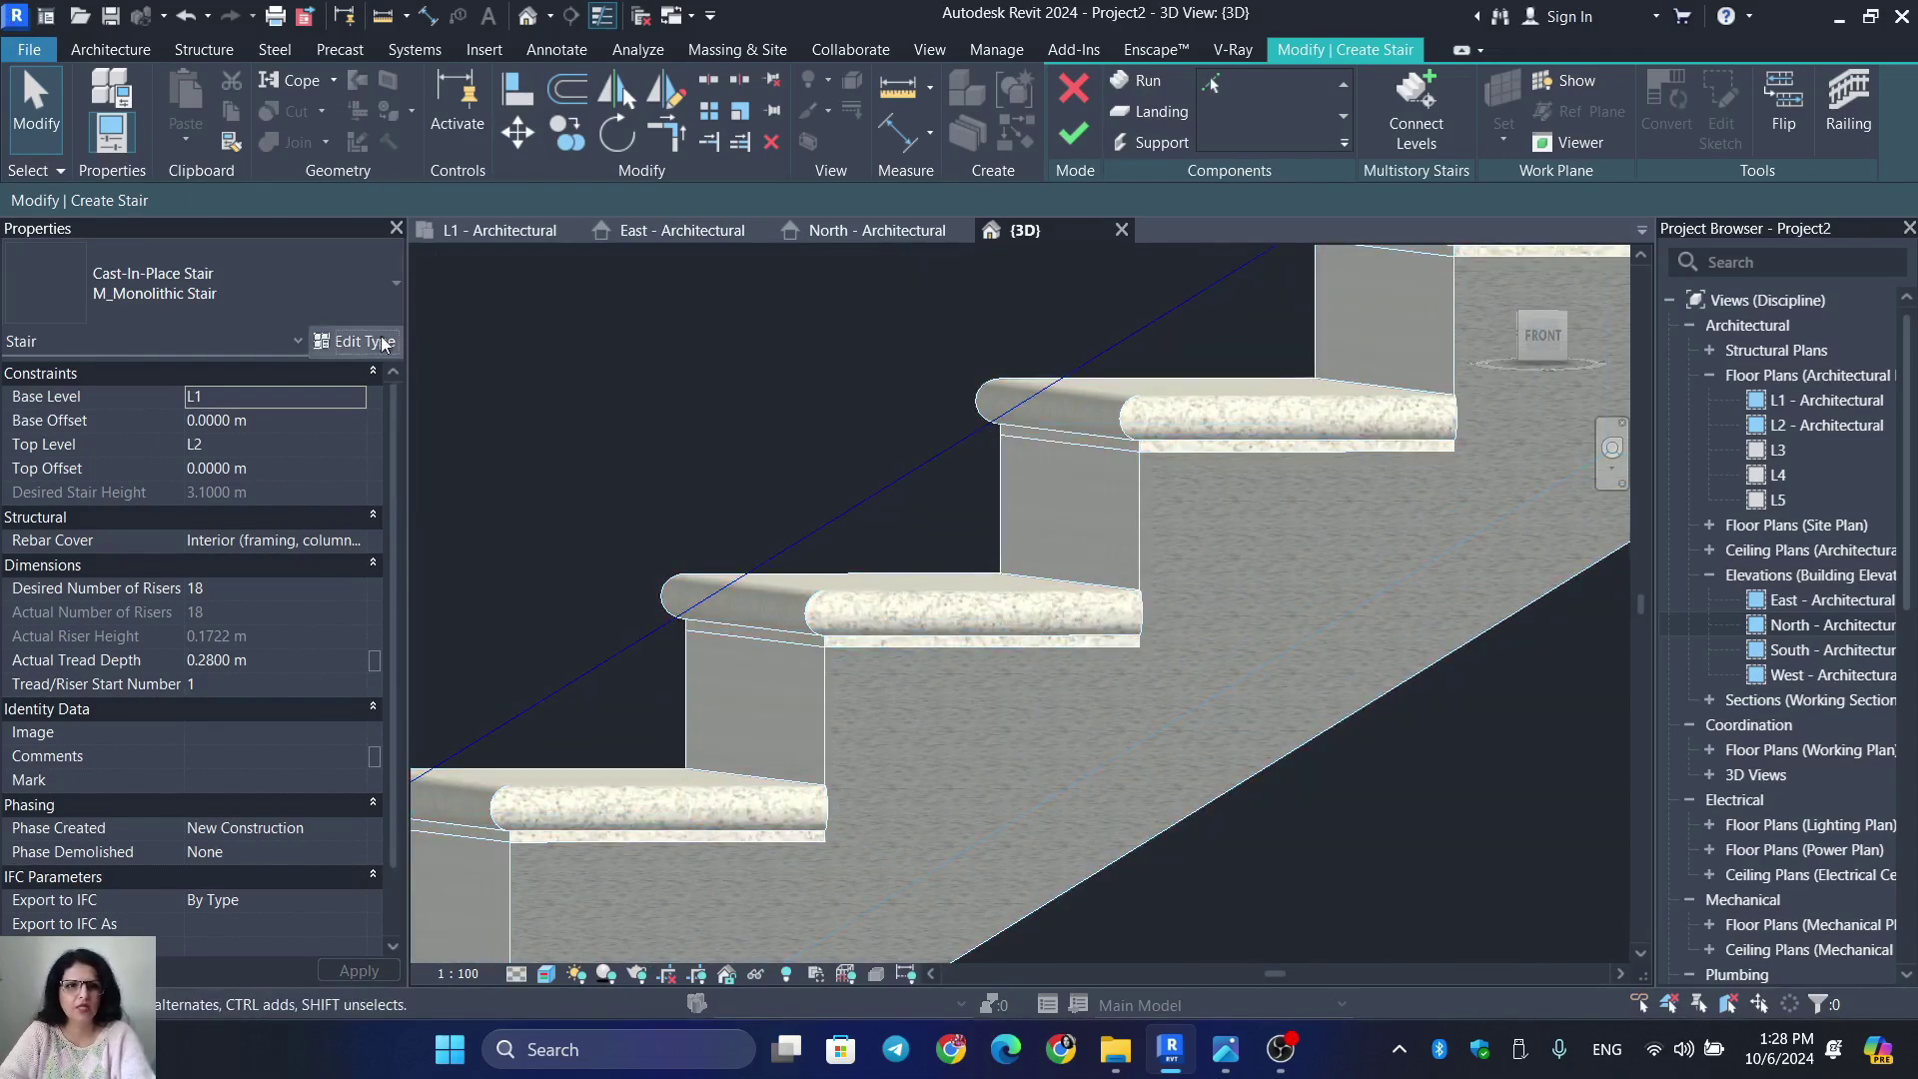
{"action": "left_click", "coordinate": [357, 341]}
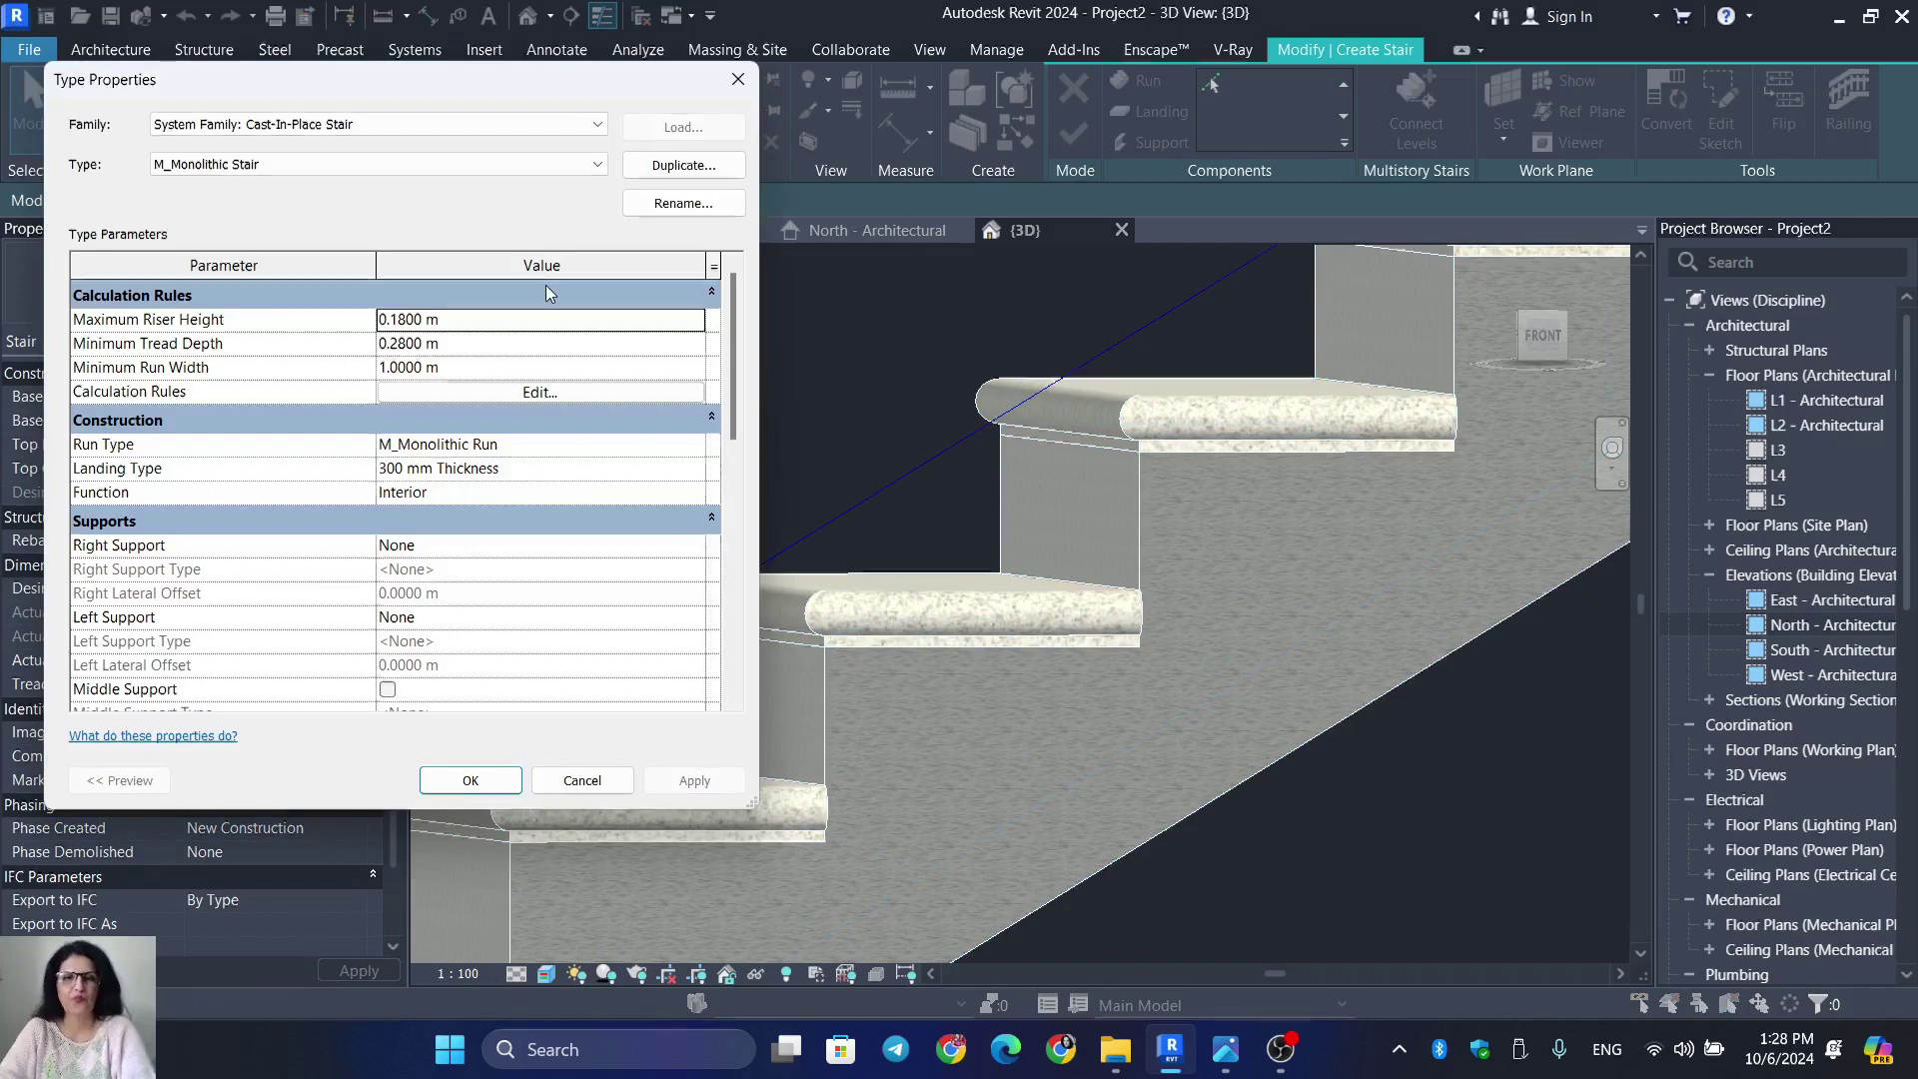
{"action": "left_click", "coordinate": [698, 428]}
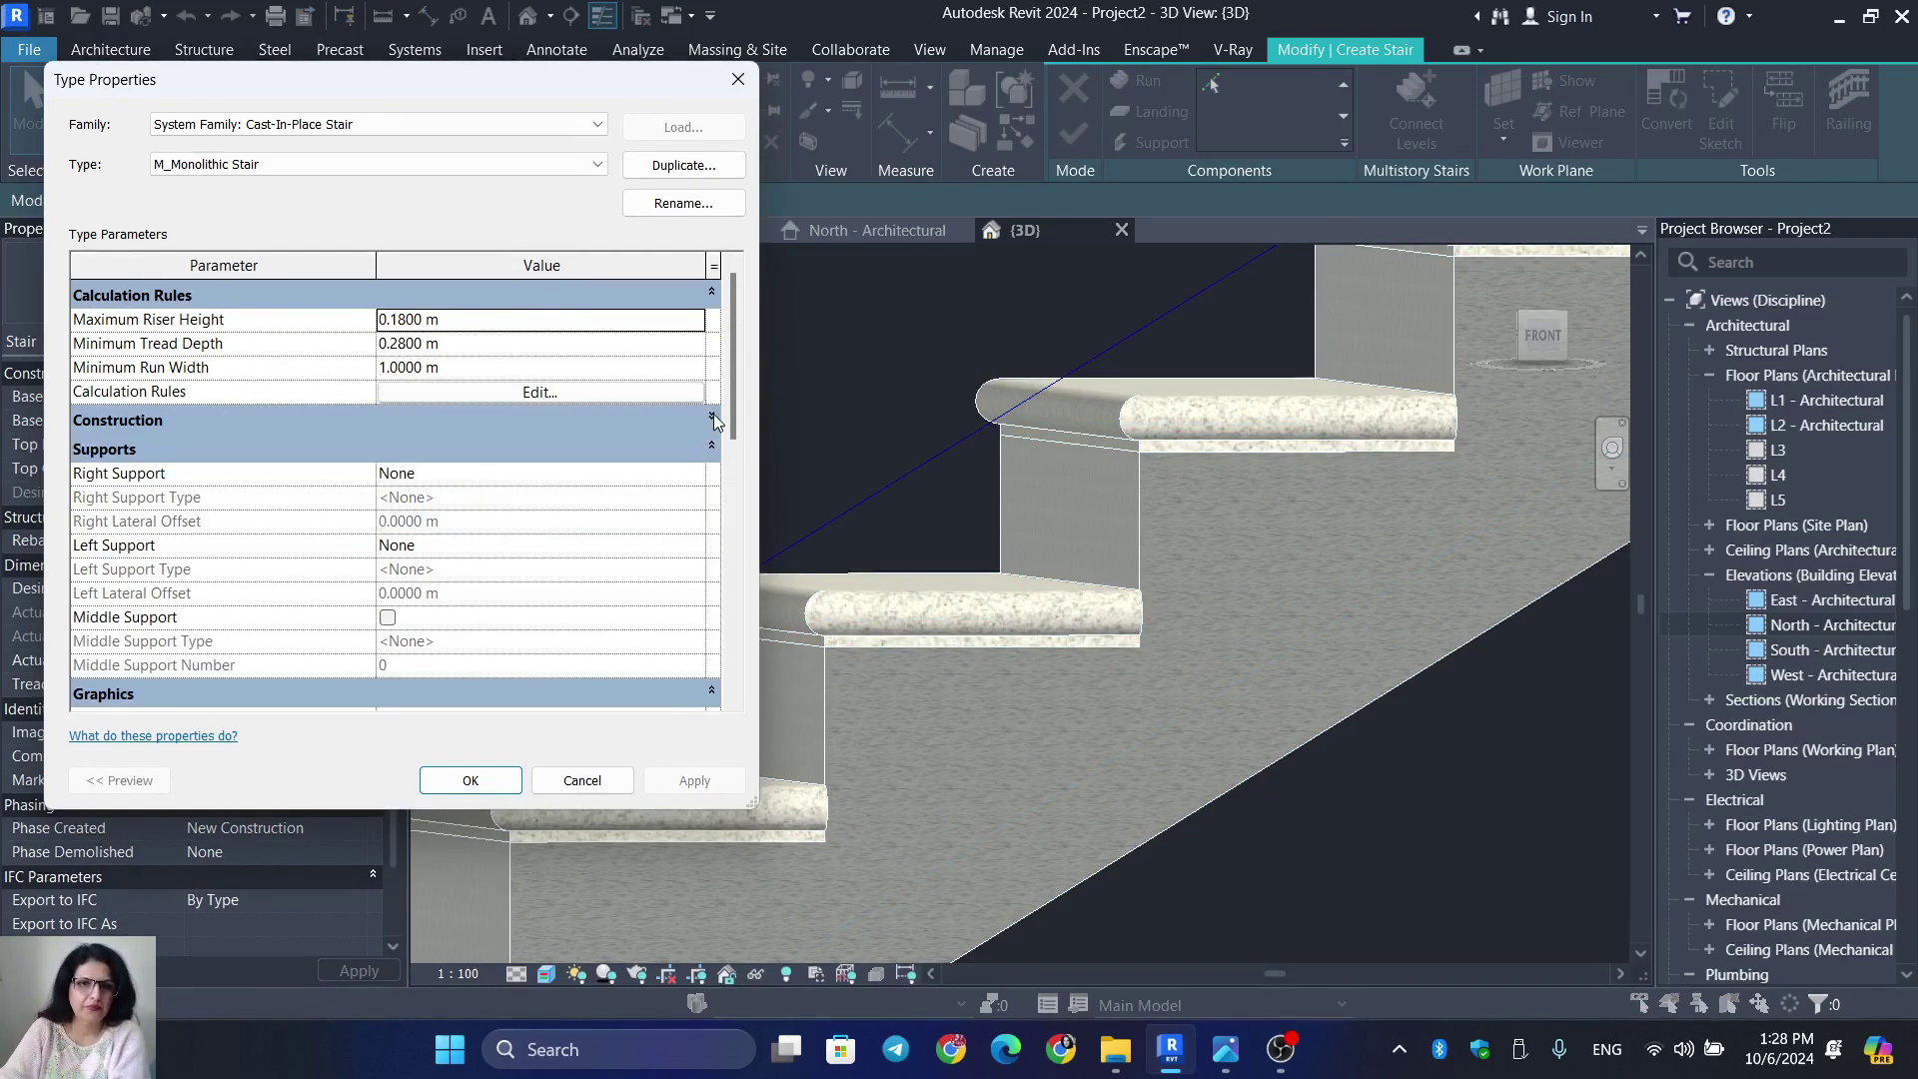
{"action": "left_click", "coordinate": [711, 416]}
{"action": "double_click", "coordinate": [696, 451]}
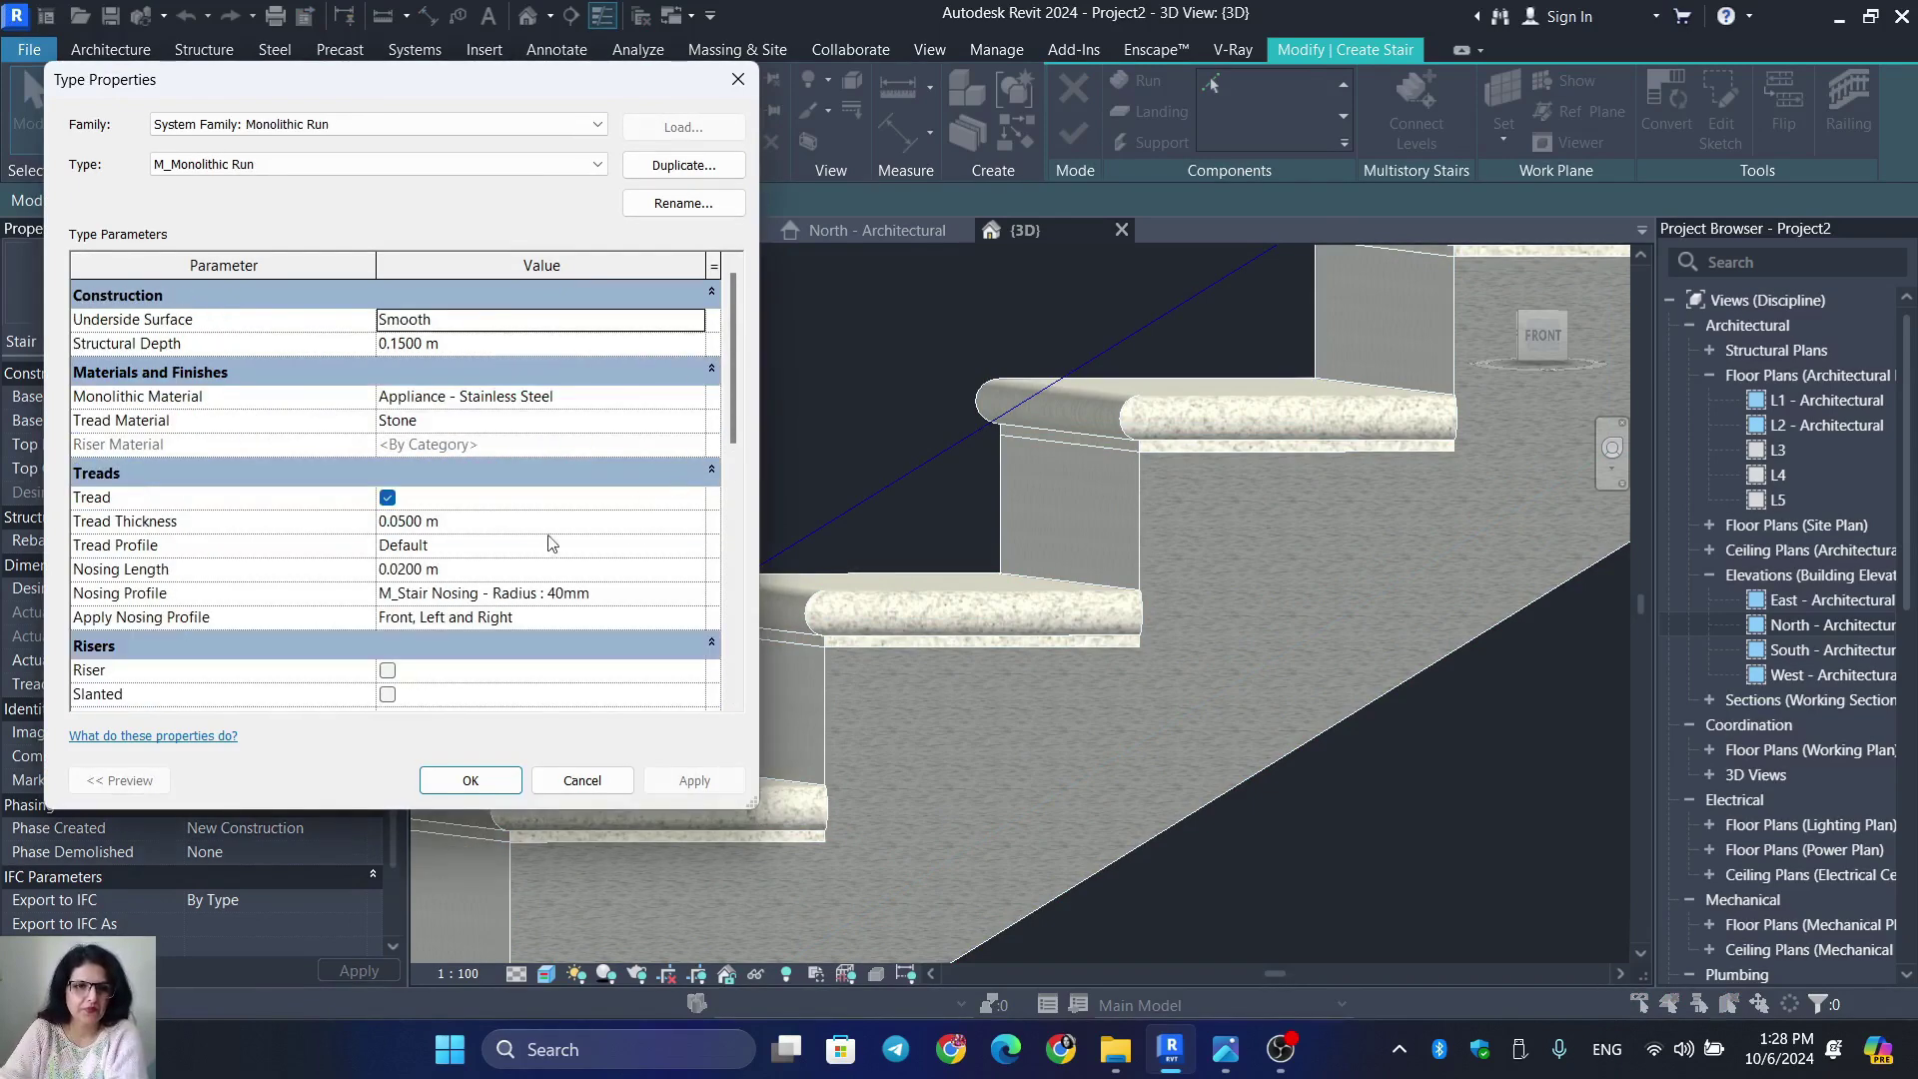
{"action": "scroll", "coordinate": [502, 518], "scroll_direction": "down", "scroll_amount": 1}
{"action": "left_click", "coordinate": [388, 618]}
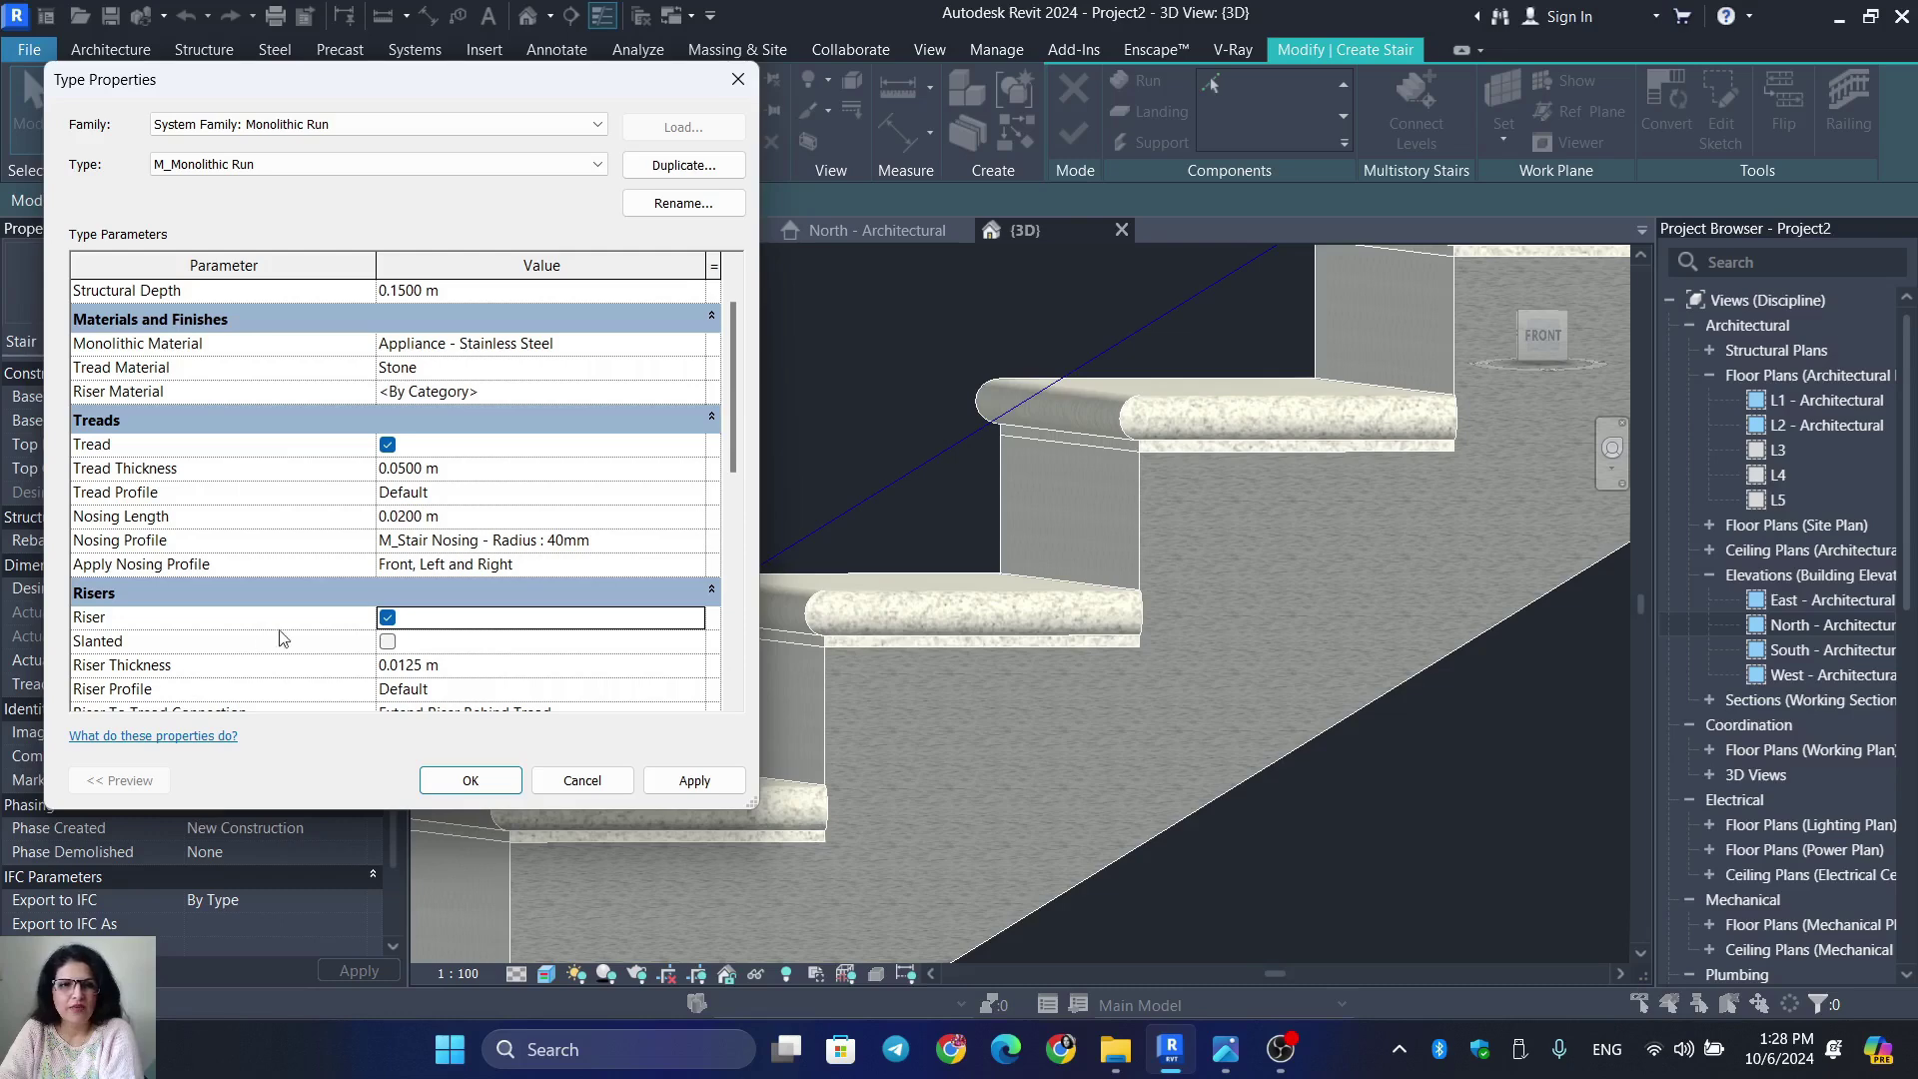
Enable Slanted for the risers, apply the change and accept the run and stair type properties
{"action": "scroll", "coordinate": [189, 667], "scroll_direction": "down", "scroll_amount": 2}
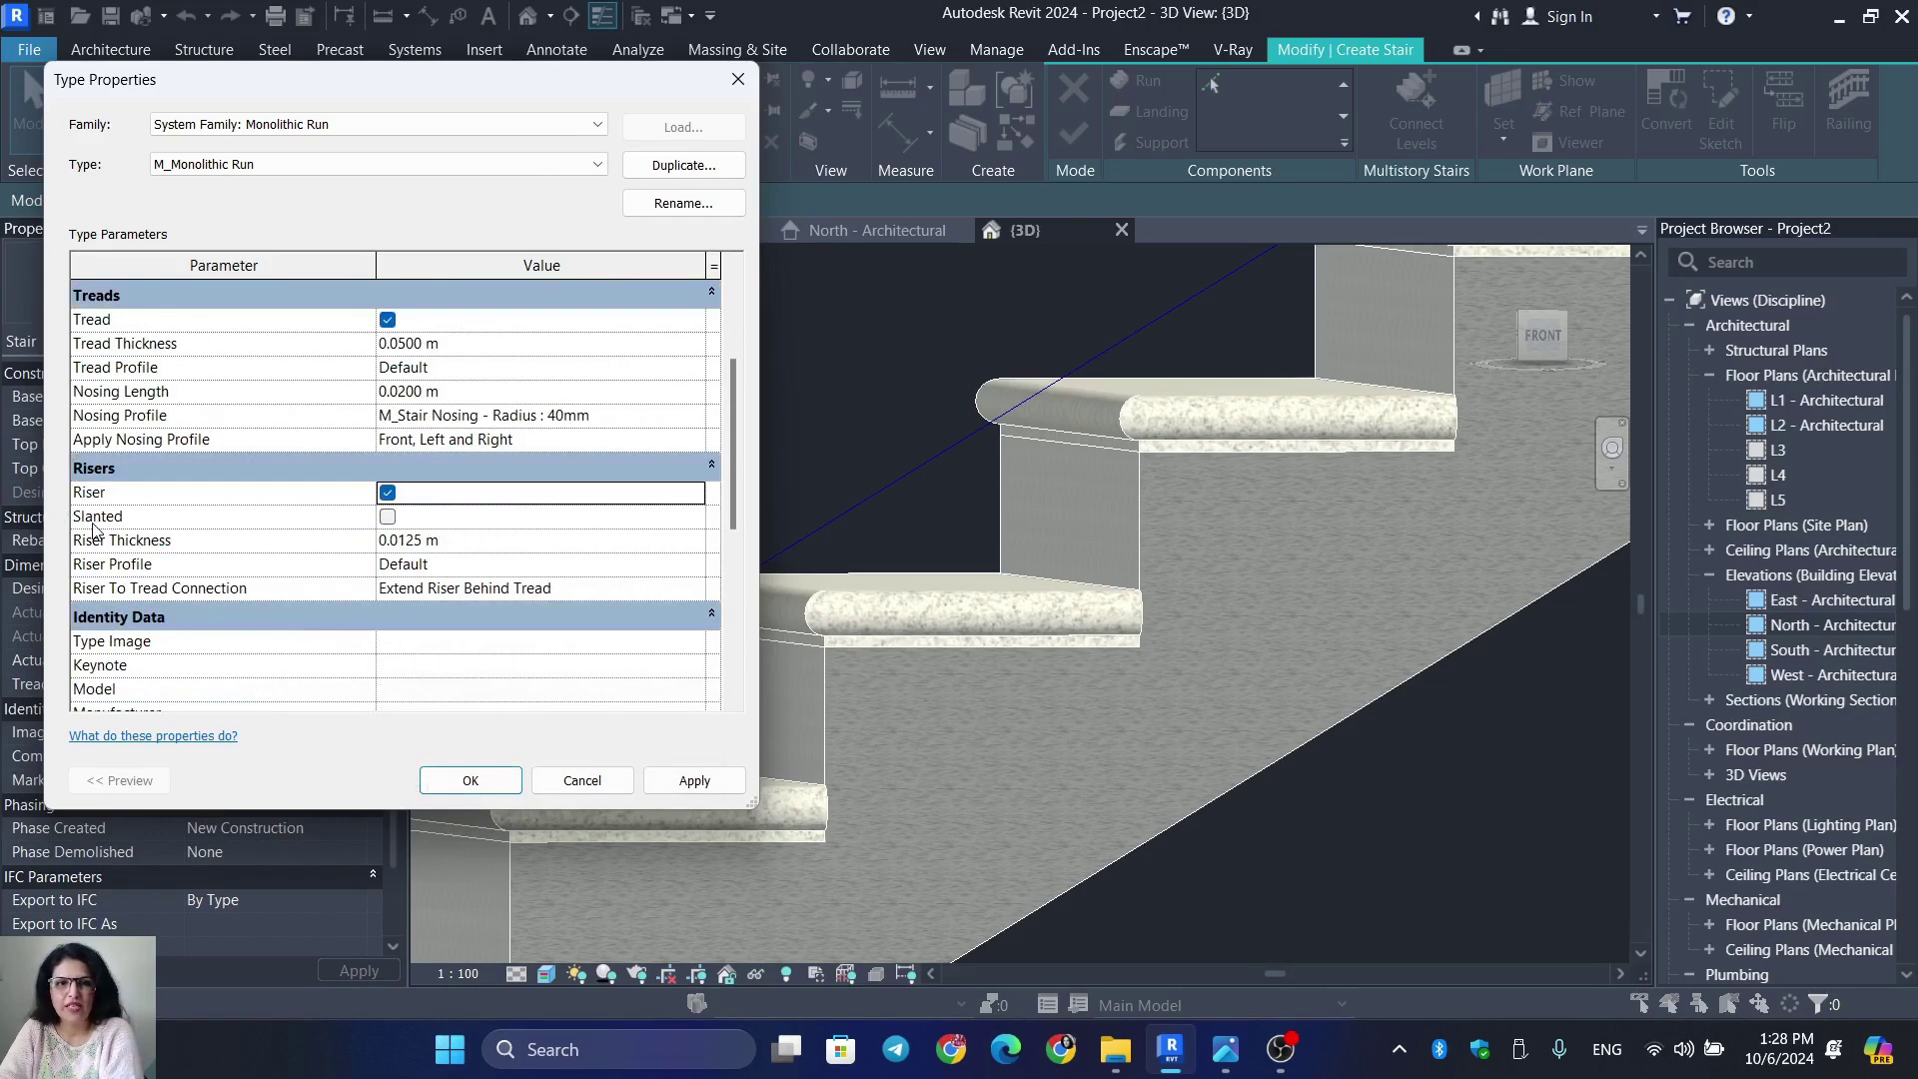
{"action": "left_click", "coordinate": [388, 516]}
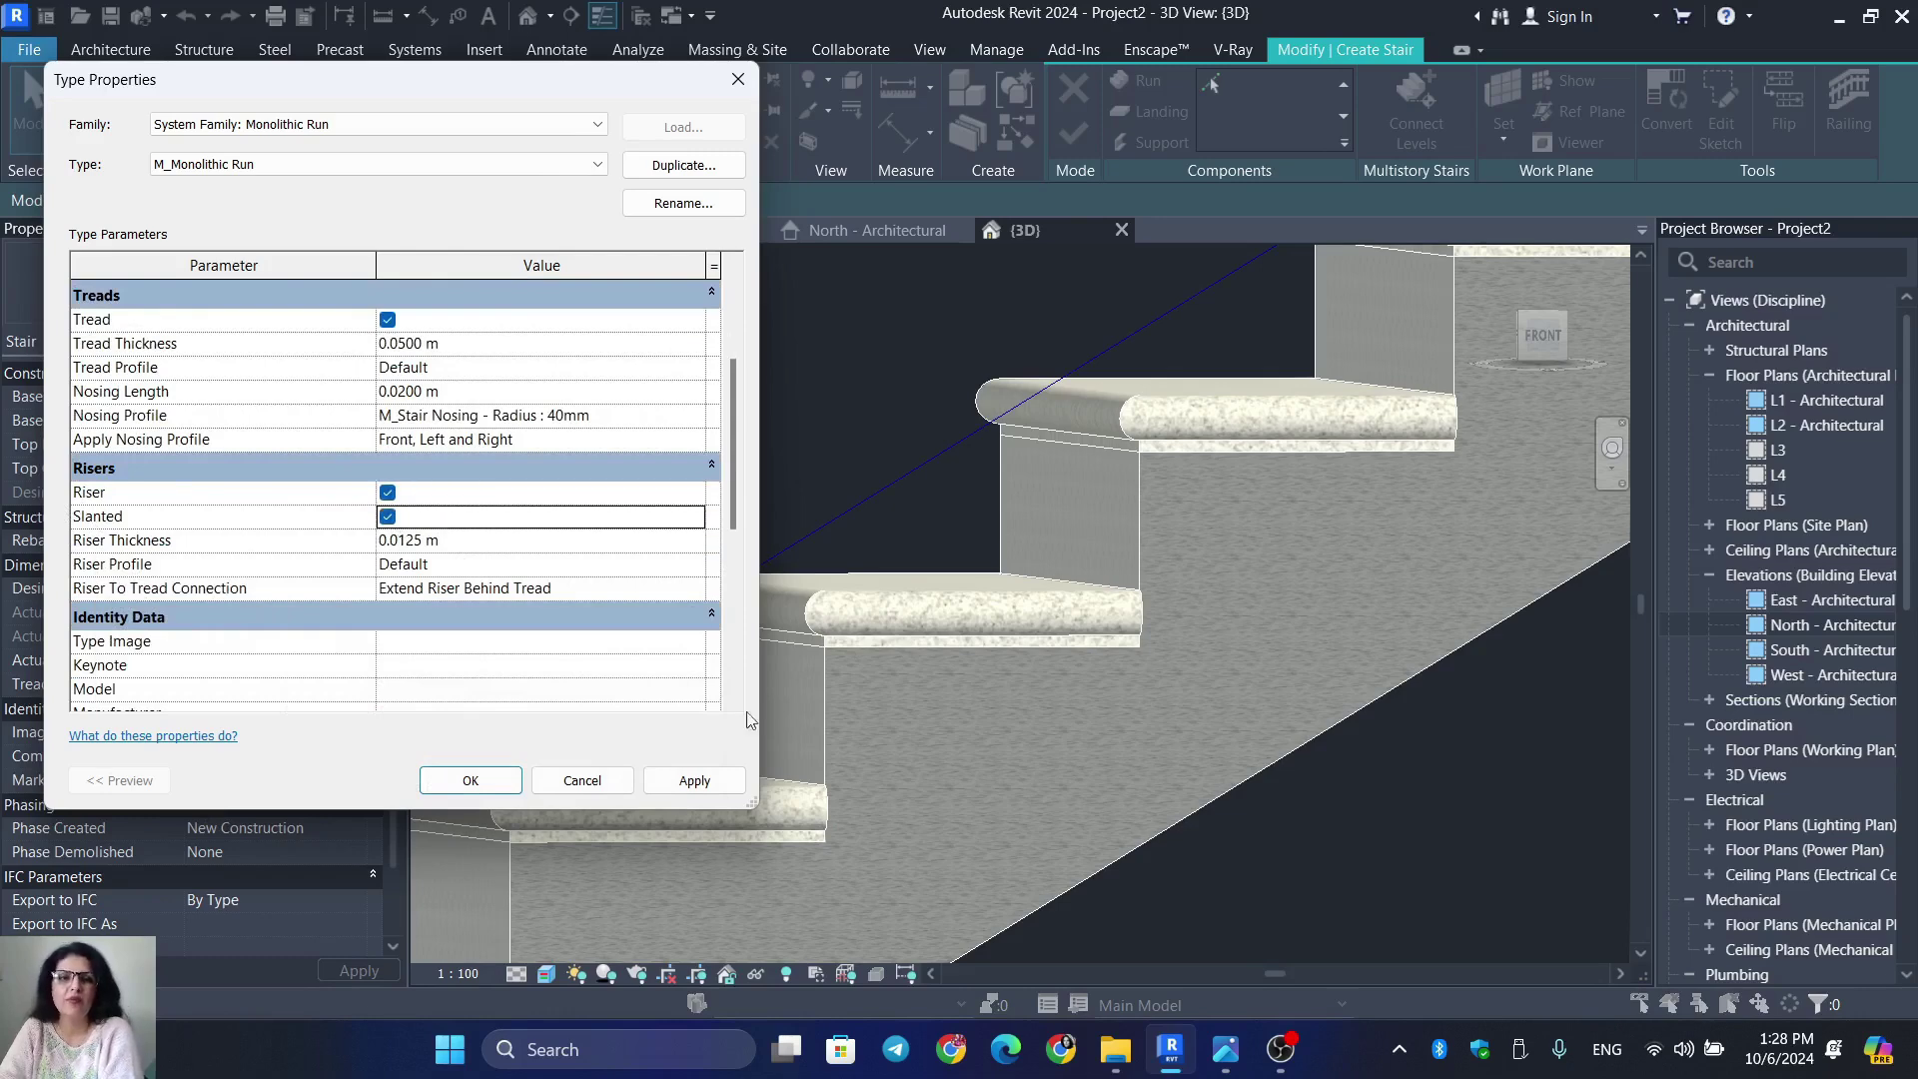
{"action": "left_click", "coordinate": [688, 781]}
{"action": "left_click", "coordinate": [468, 780]}
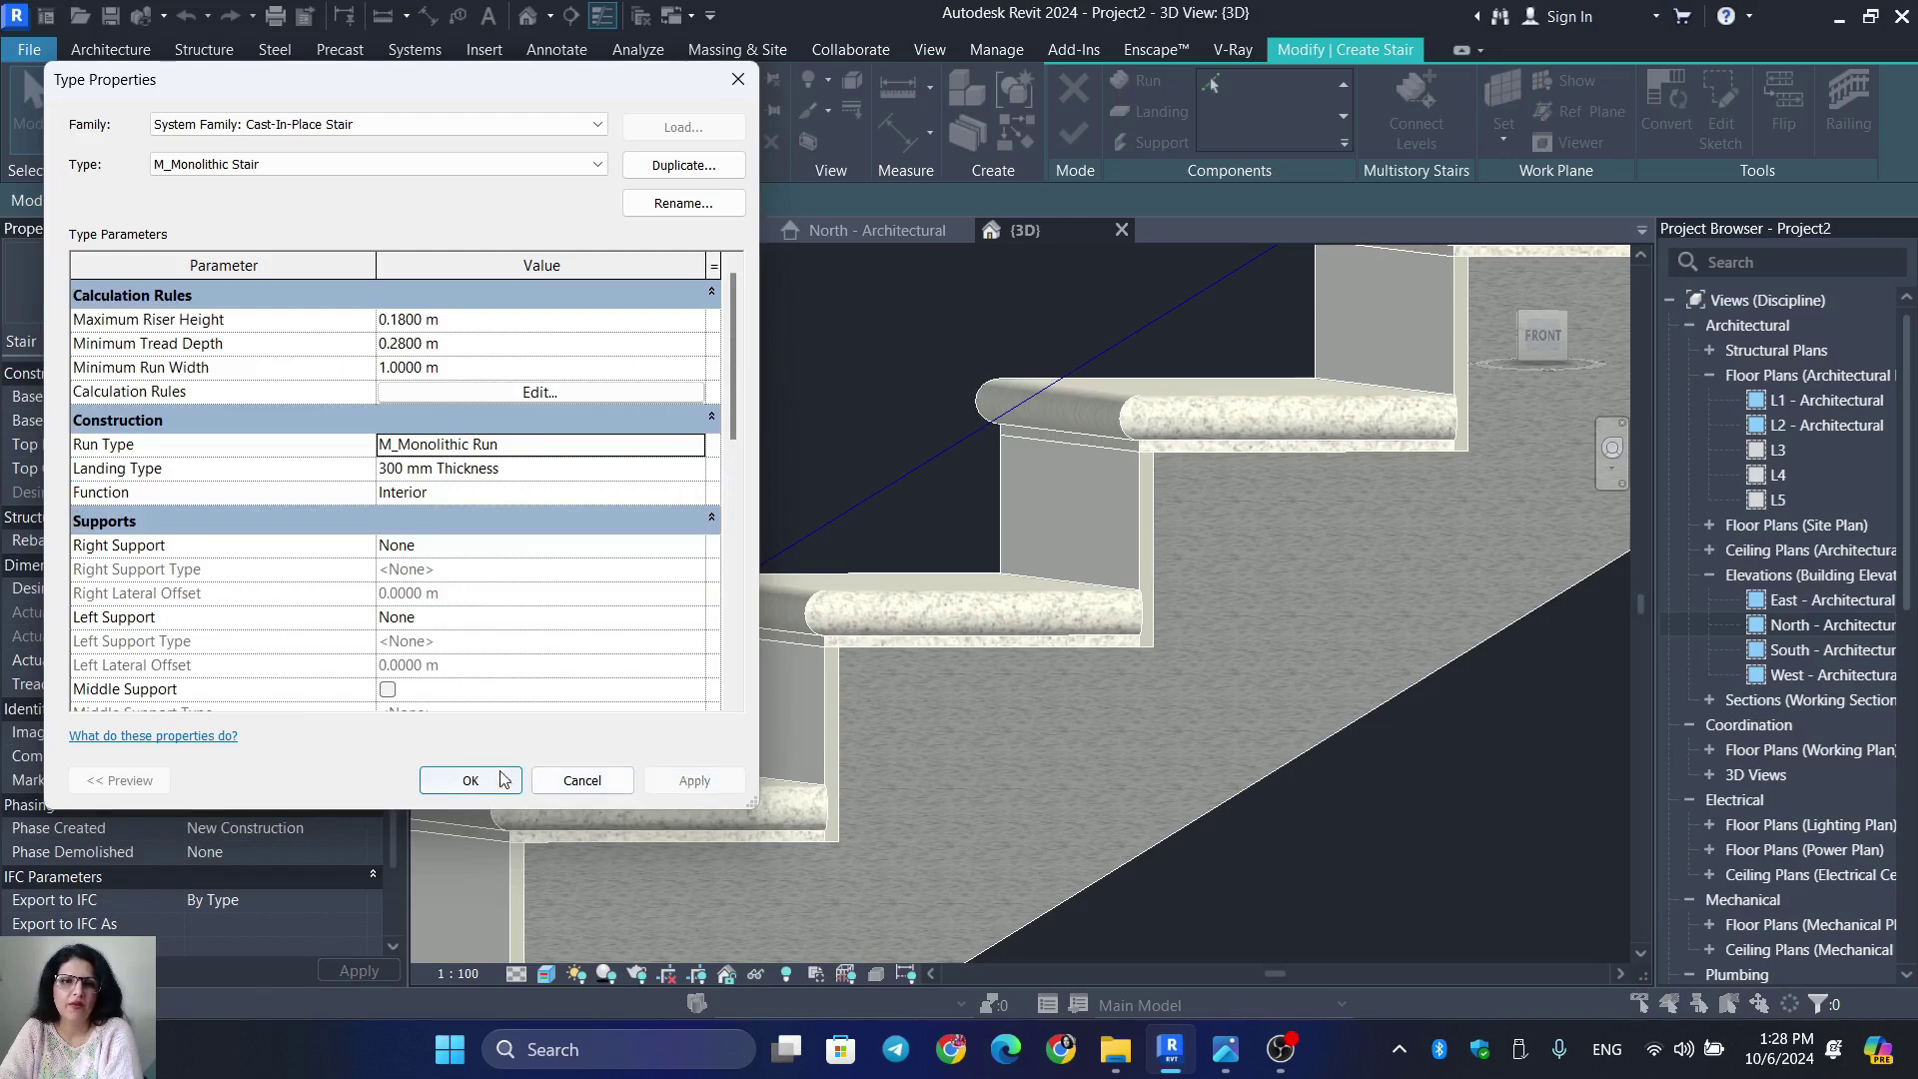
{"action": "left_click", "coordinate": [468, 782]}
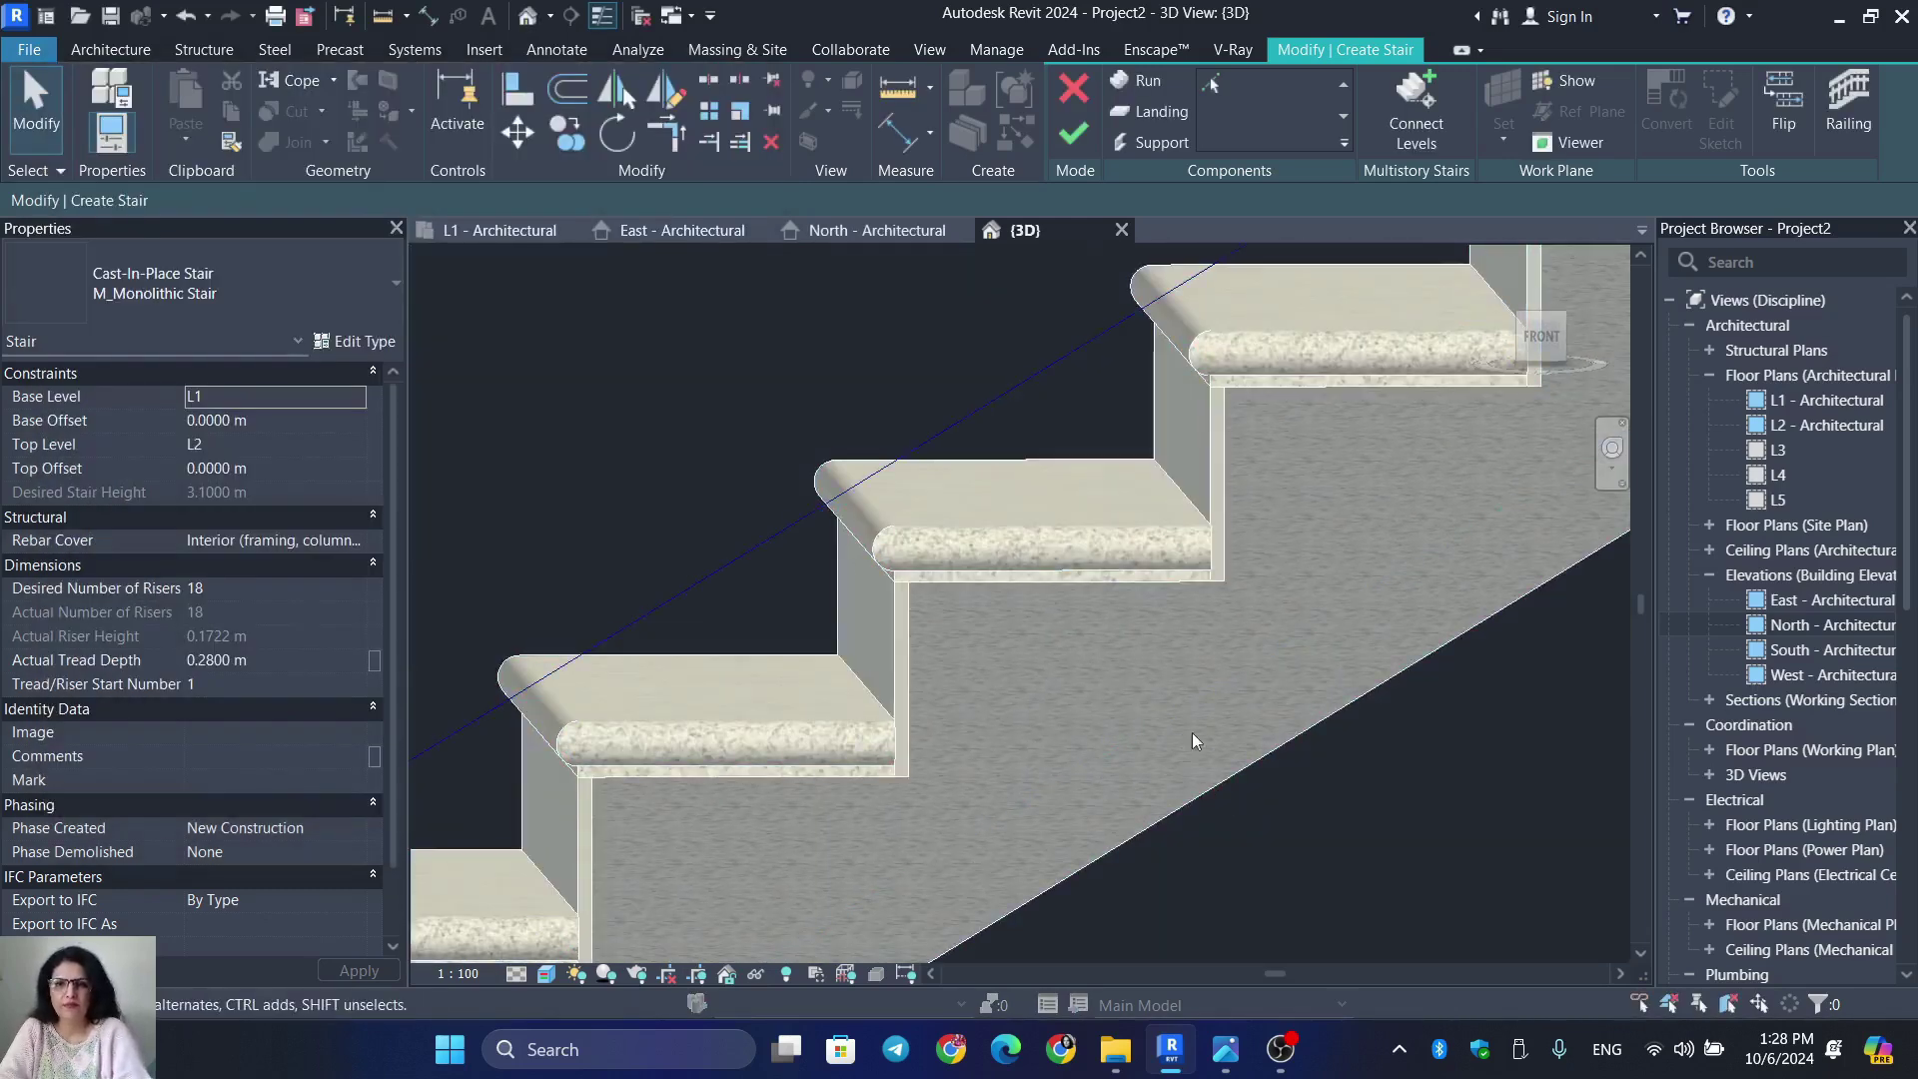
Examine the risers beneath the treads along the stair's side from several angles in 3D
{"action": "scroll", "coordinate": [1189, 725], "scroll_direction": "down", "scroll_amount": 2}
{"action": "middle_click_drag", "start_coordinate": [1186, 722], "coordinate": [1253, 808], "text": "shift"}
{"action": "middle_click_drag", "start_coordinate": [1026, 578], "coordinate": [1345, 1019]}
{"action": "middle_click_drag", "start_coordinate": [1119, 780], "coordinate": [1289, 912]}
{"action": "middle_click_drag", "start_coordinate": [975, 683], "coordinate": [1167, 797]}
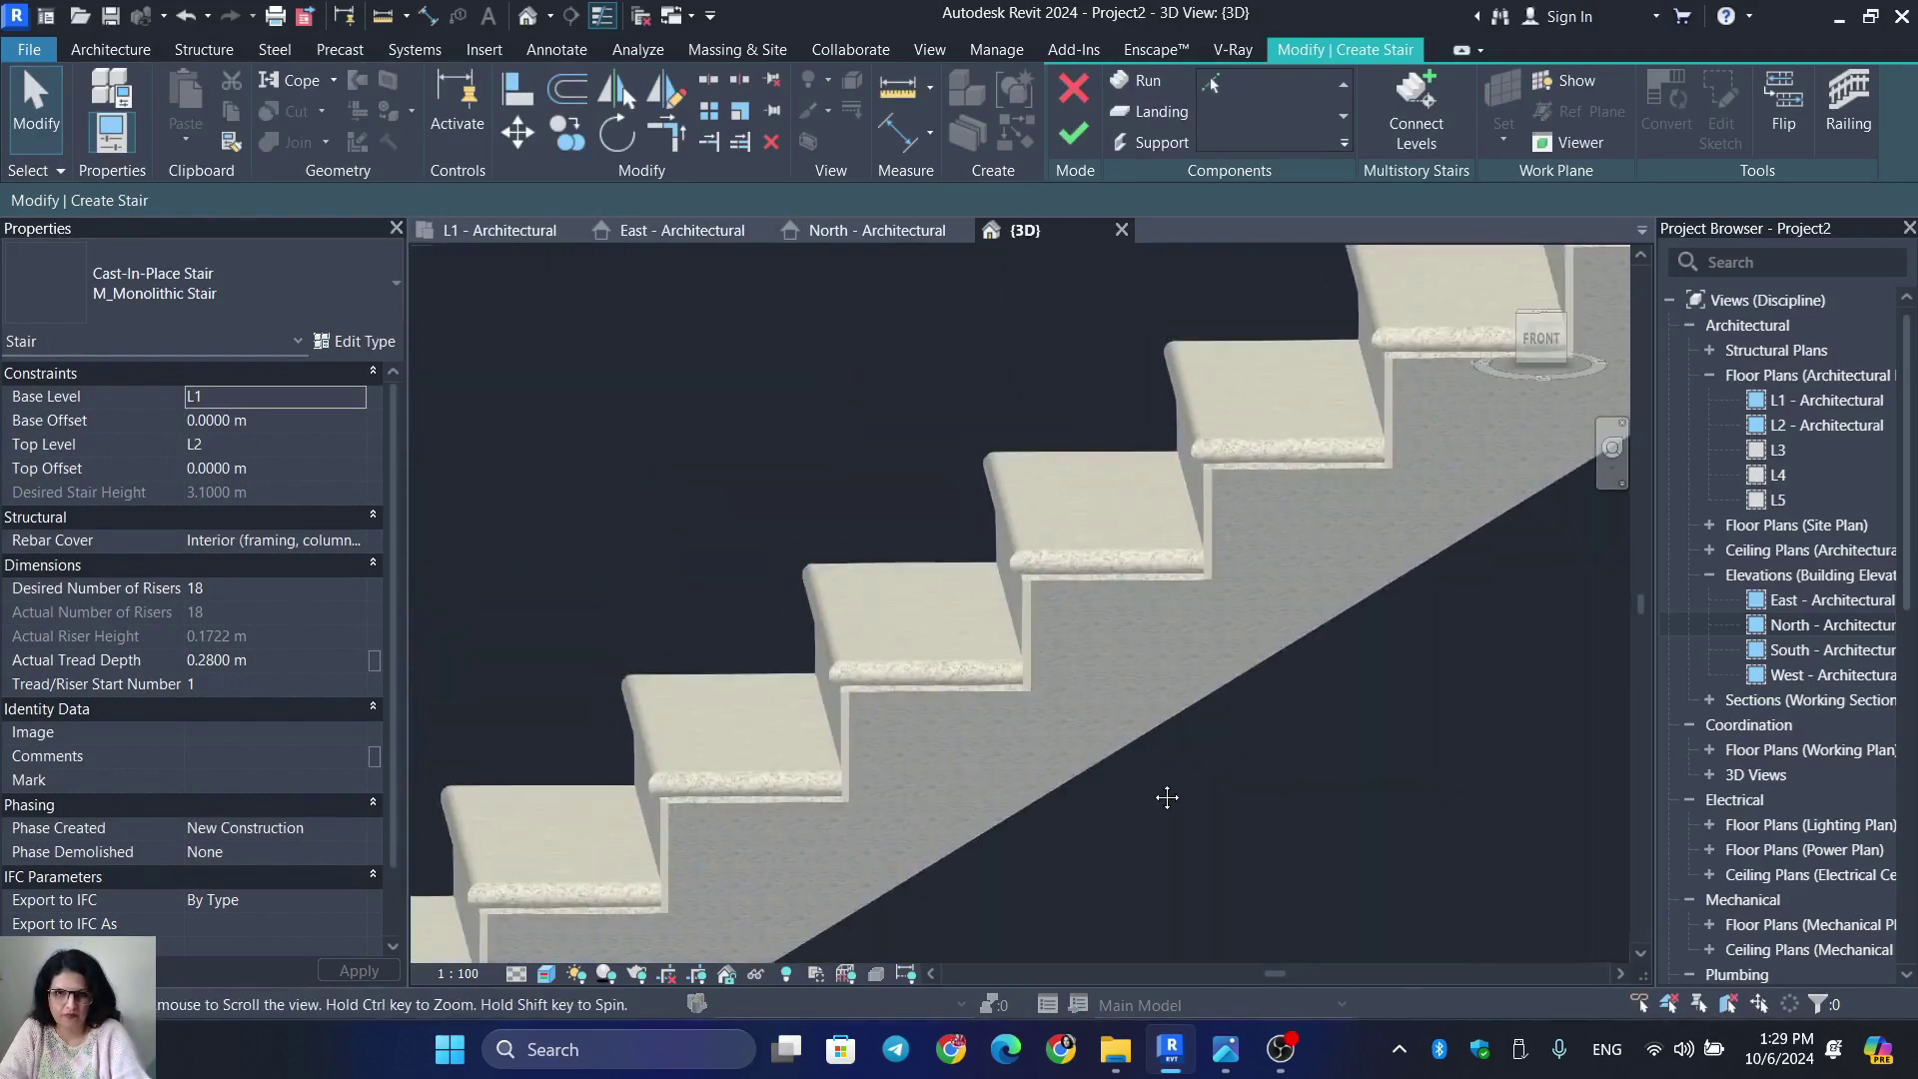
{"action": "left_click_drag", "start_coordinate": [1167, 797], "coordinate": [1165, 784], "text": "shift"}
{"action": "middle_click_drag", "start_coordinate": [1165, 784], "coordinate": [1168, 776], "text": "shift"}
{"action": "middle_click_drag", "start_coordinate": [1438, 849], "coordinate": [1240, 584]}
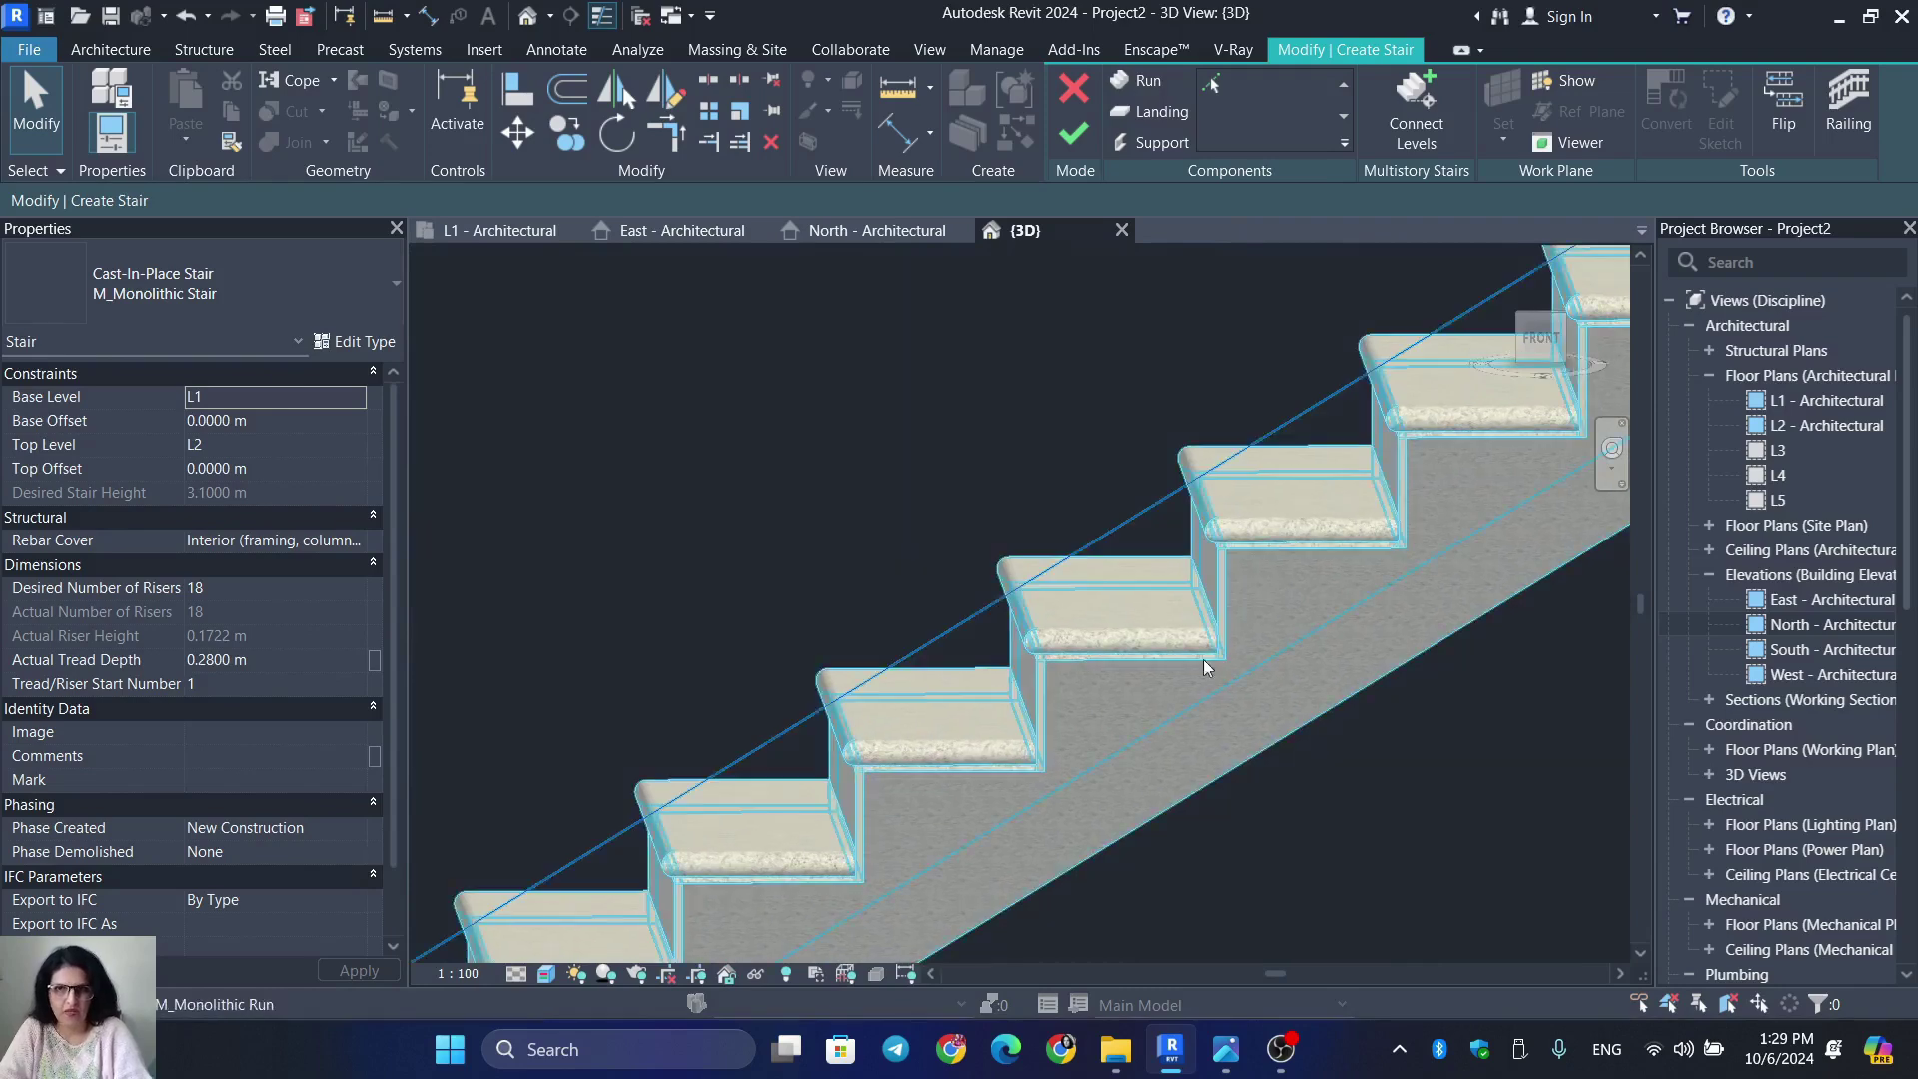
Reopen the stair's M_Monolithic Run type properties, set the riser thickness to 0.02 m and apply it
{"action": "left_click", "coordinate": [354, 341]}
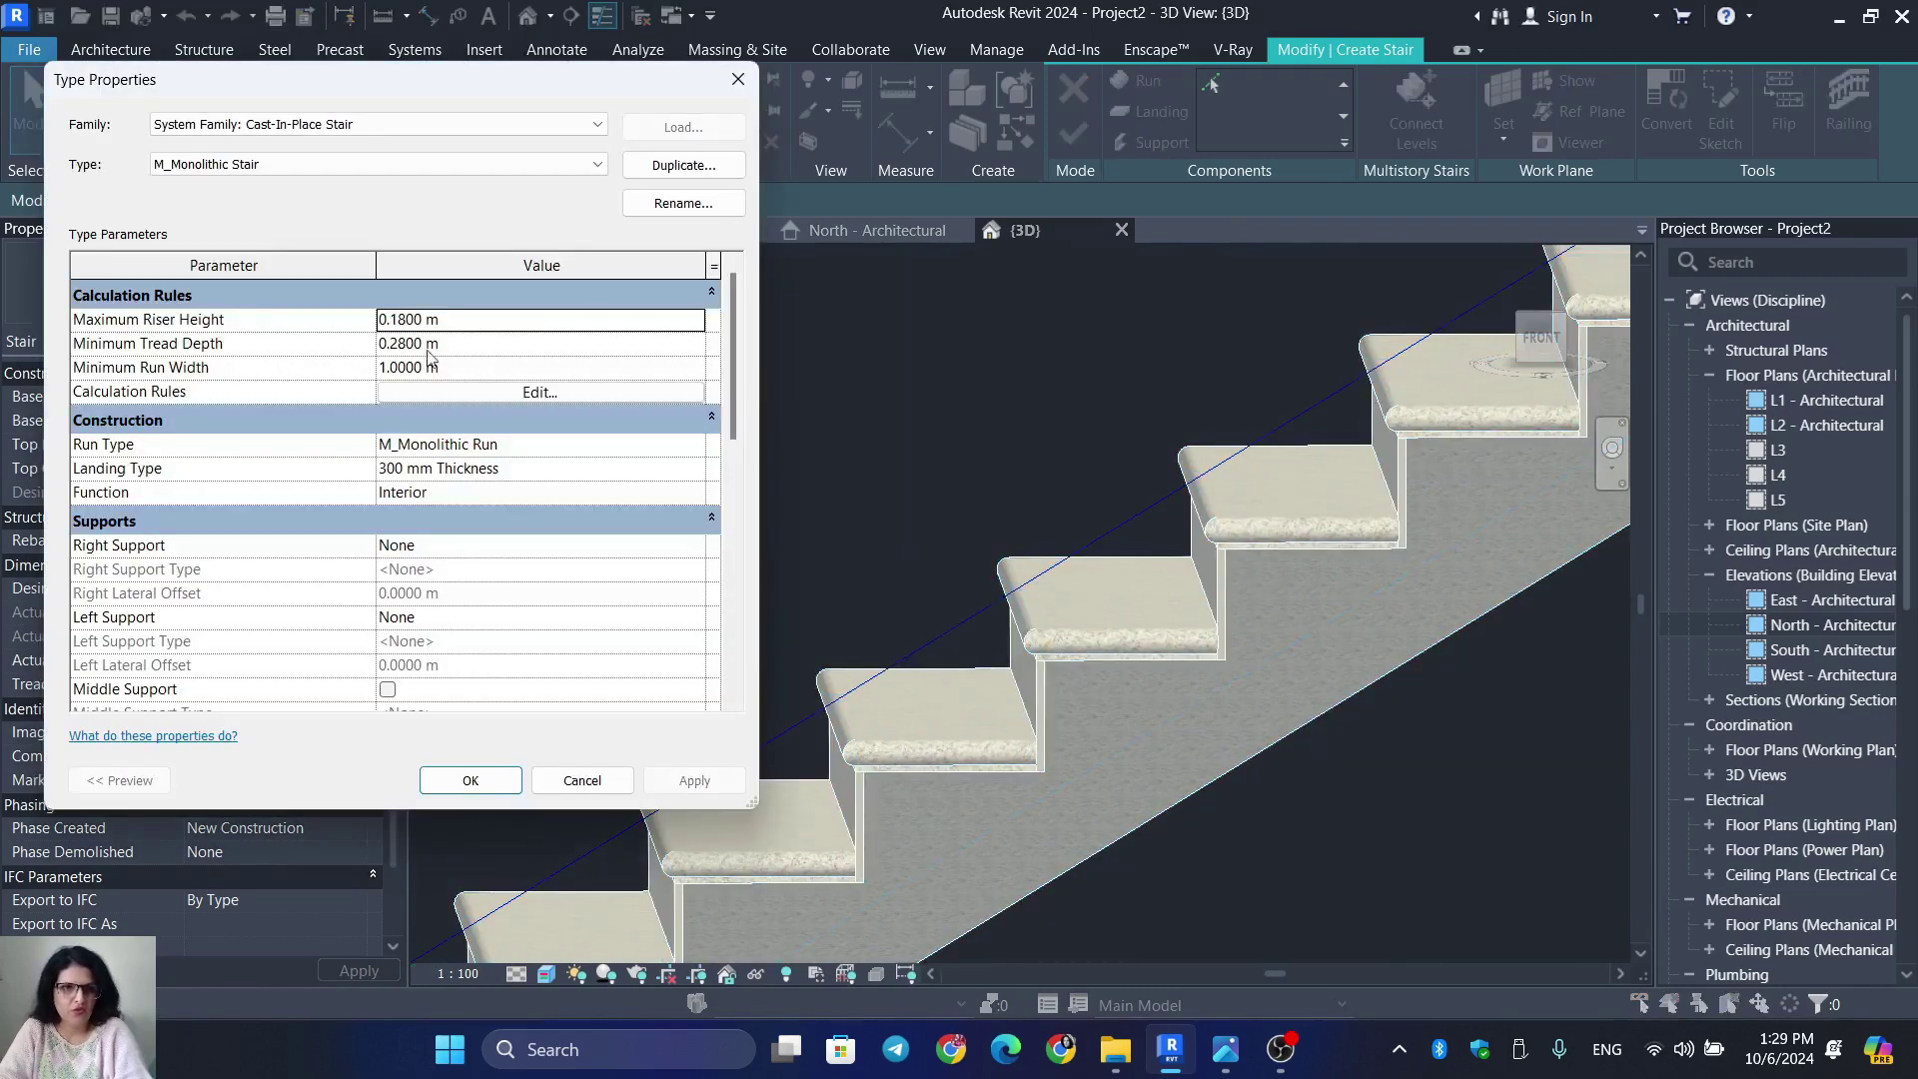
{"action": "left_click", "coordinate": [694, 447]}
{"action": "left_click", "coordinate": [698, 445]}
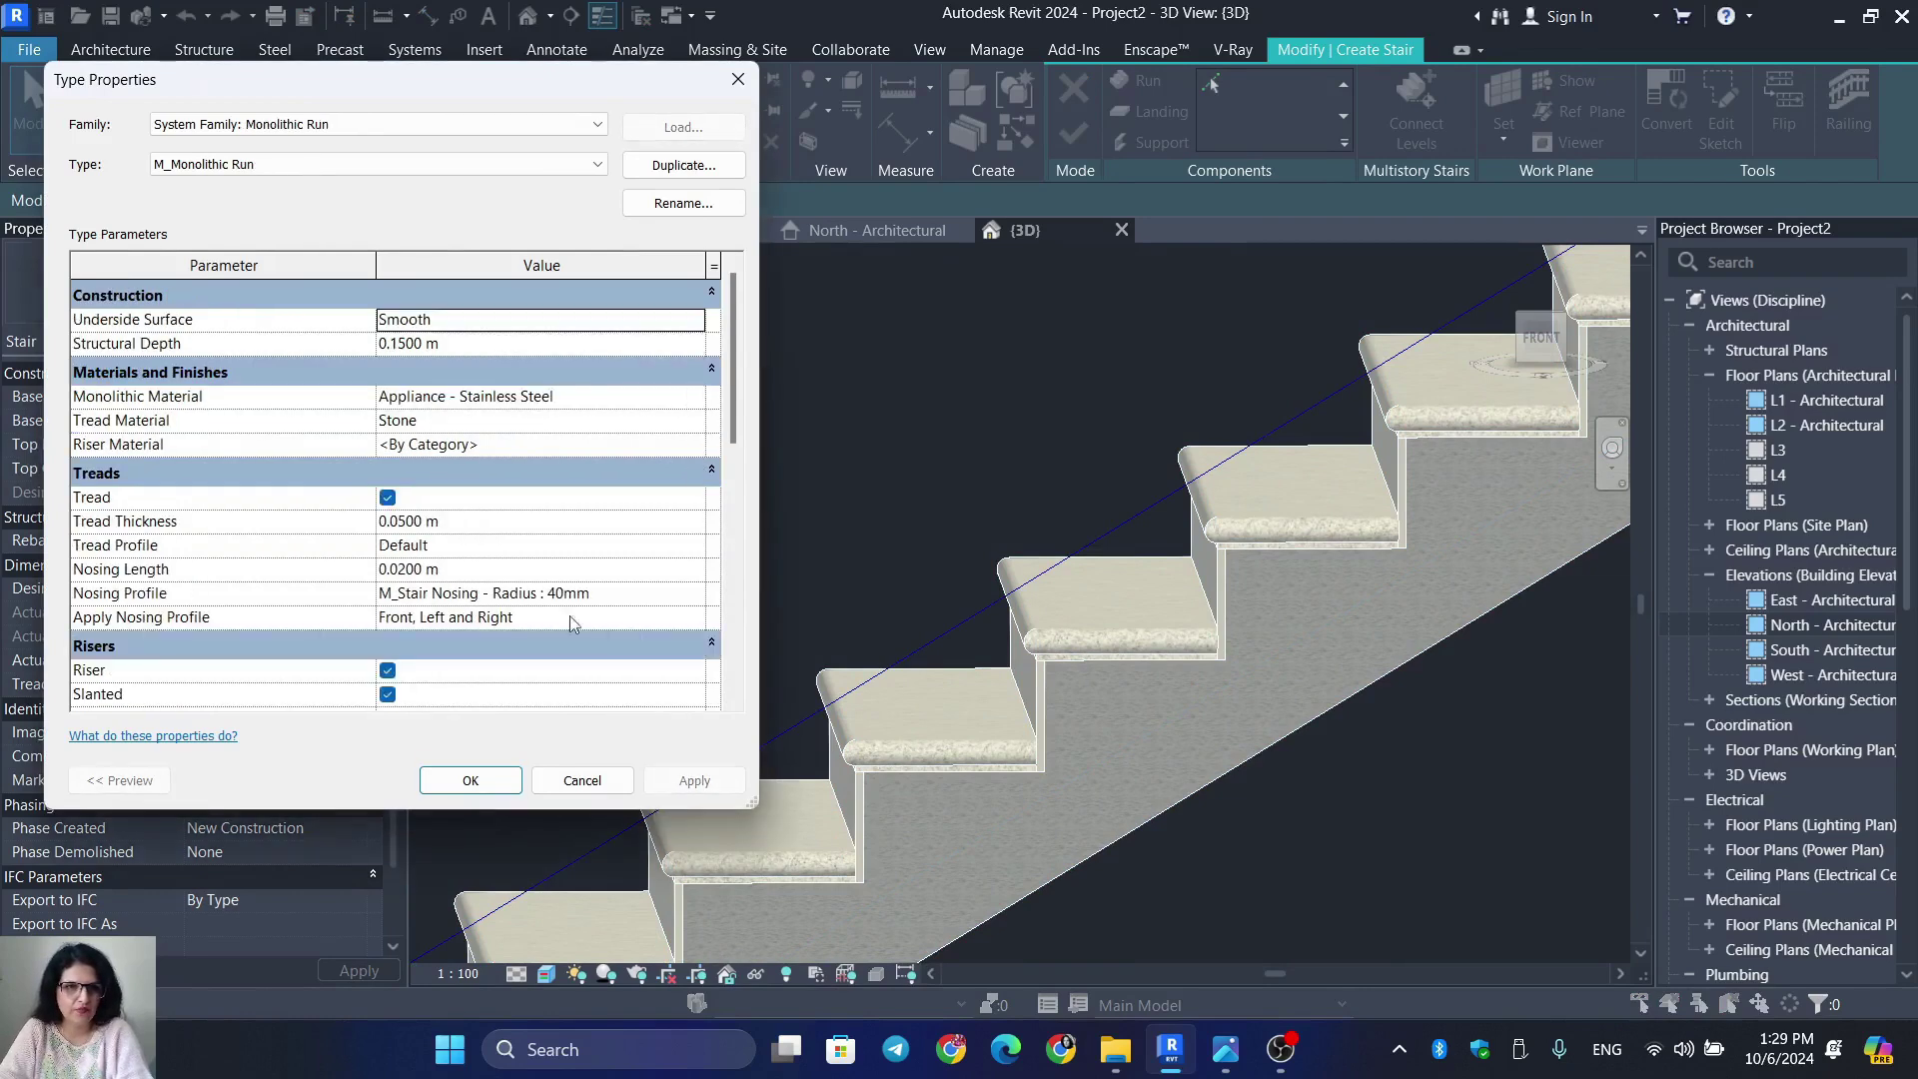
{"action": "scroll", "coordinate": [437, 630], "scroll_direction": "down", "scroll_amount": 1}
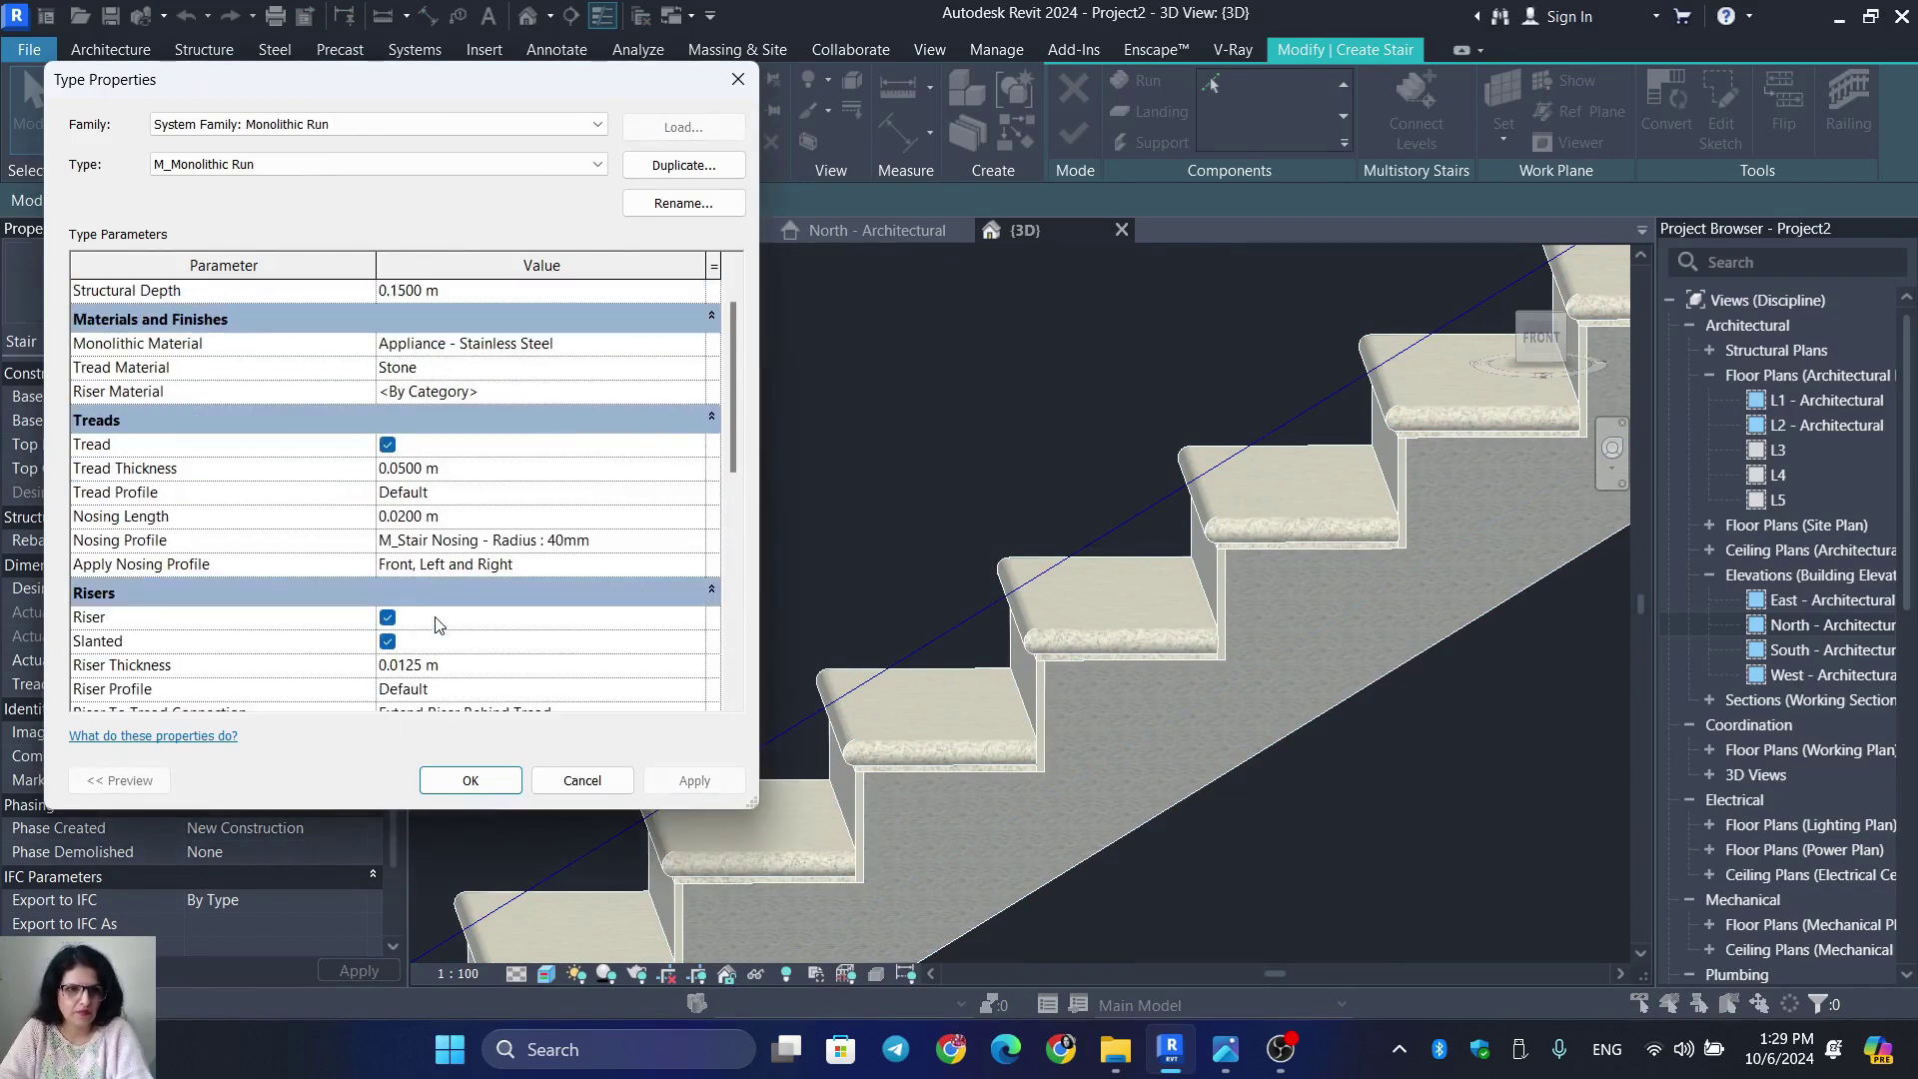
{"action": "scroll", "coordinate": [437, 625], "scroll_direction": "down", "scroll_amount": 1}
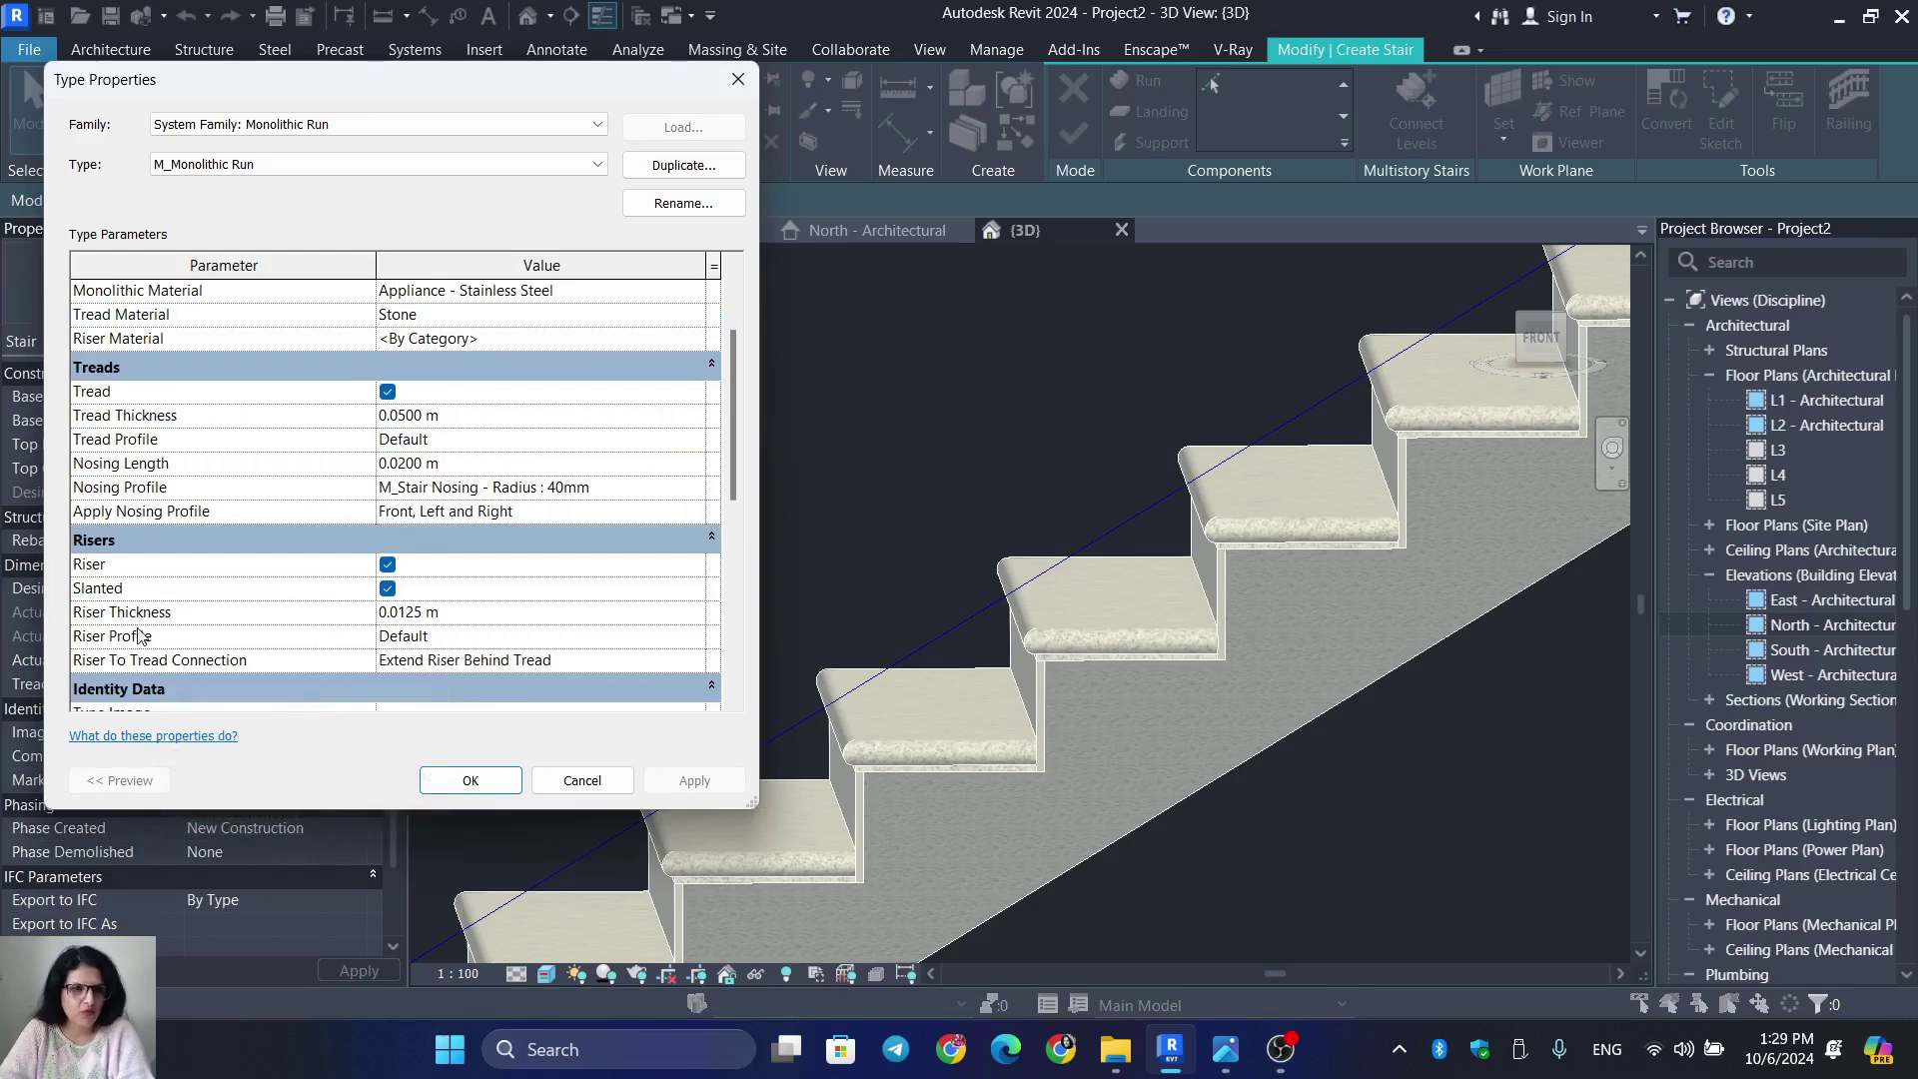
{"action": "scroll", "coordinate": [150, 624], "scroll_direction": "down", "scroll_amount": 3}
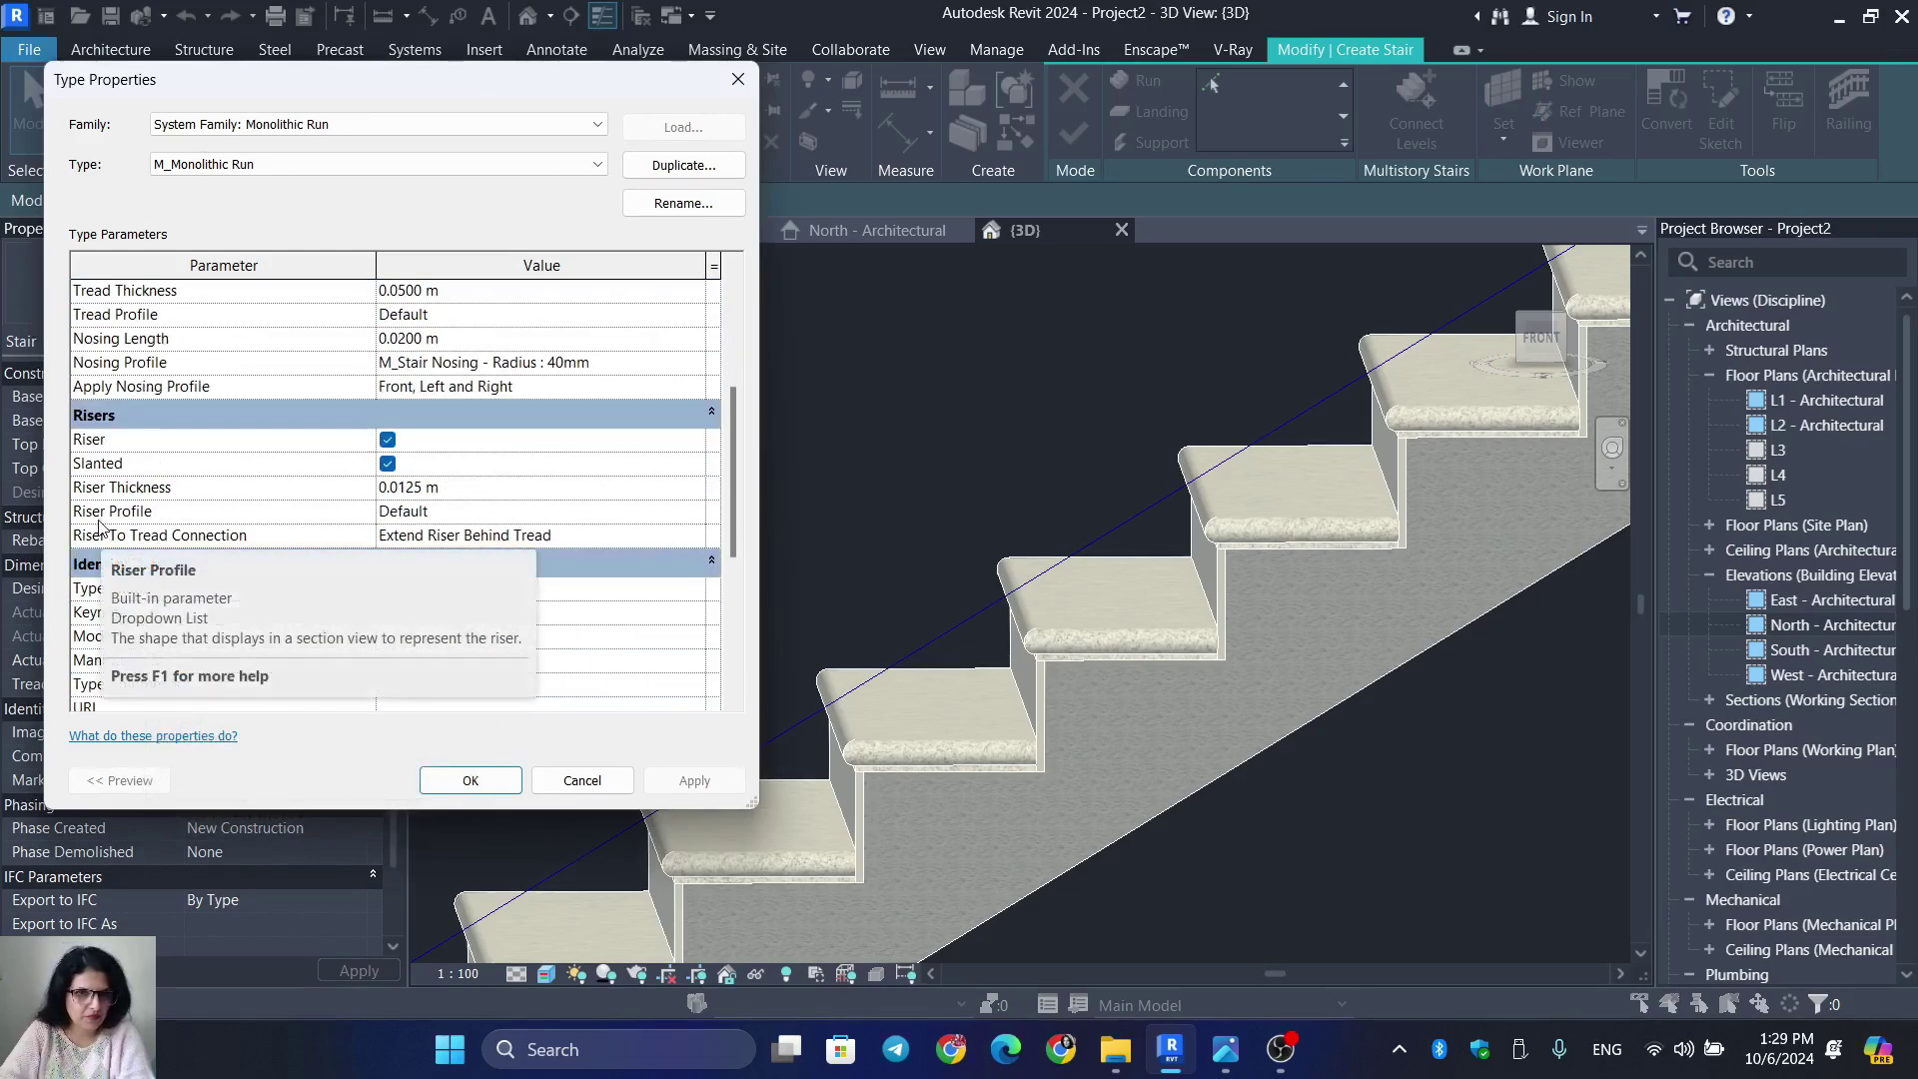
{"action": "left_click", "coordinate": [660, 487]}
{"action": "type", "text": ".01"}
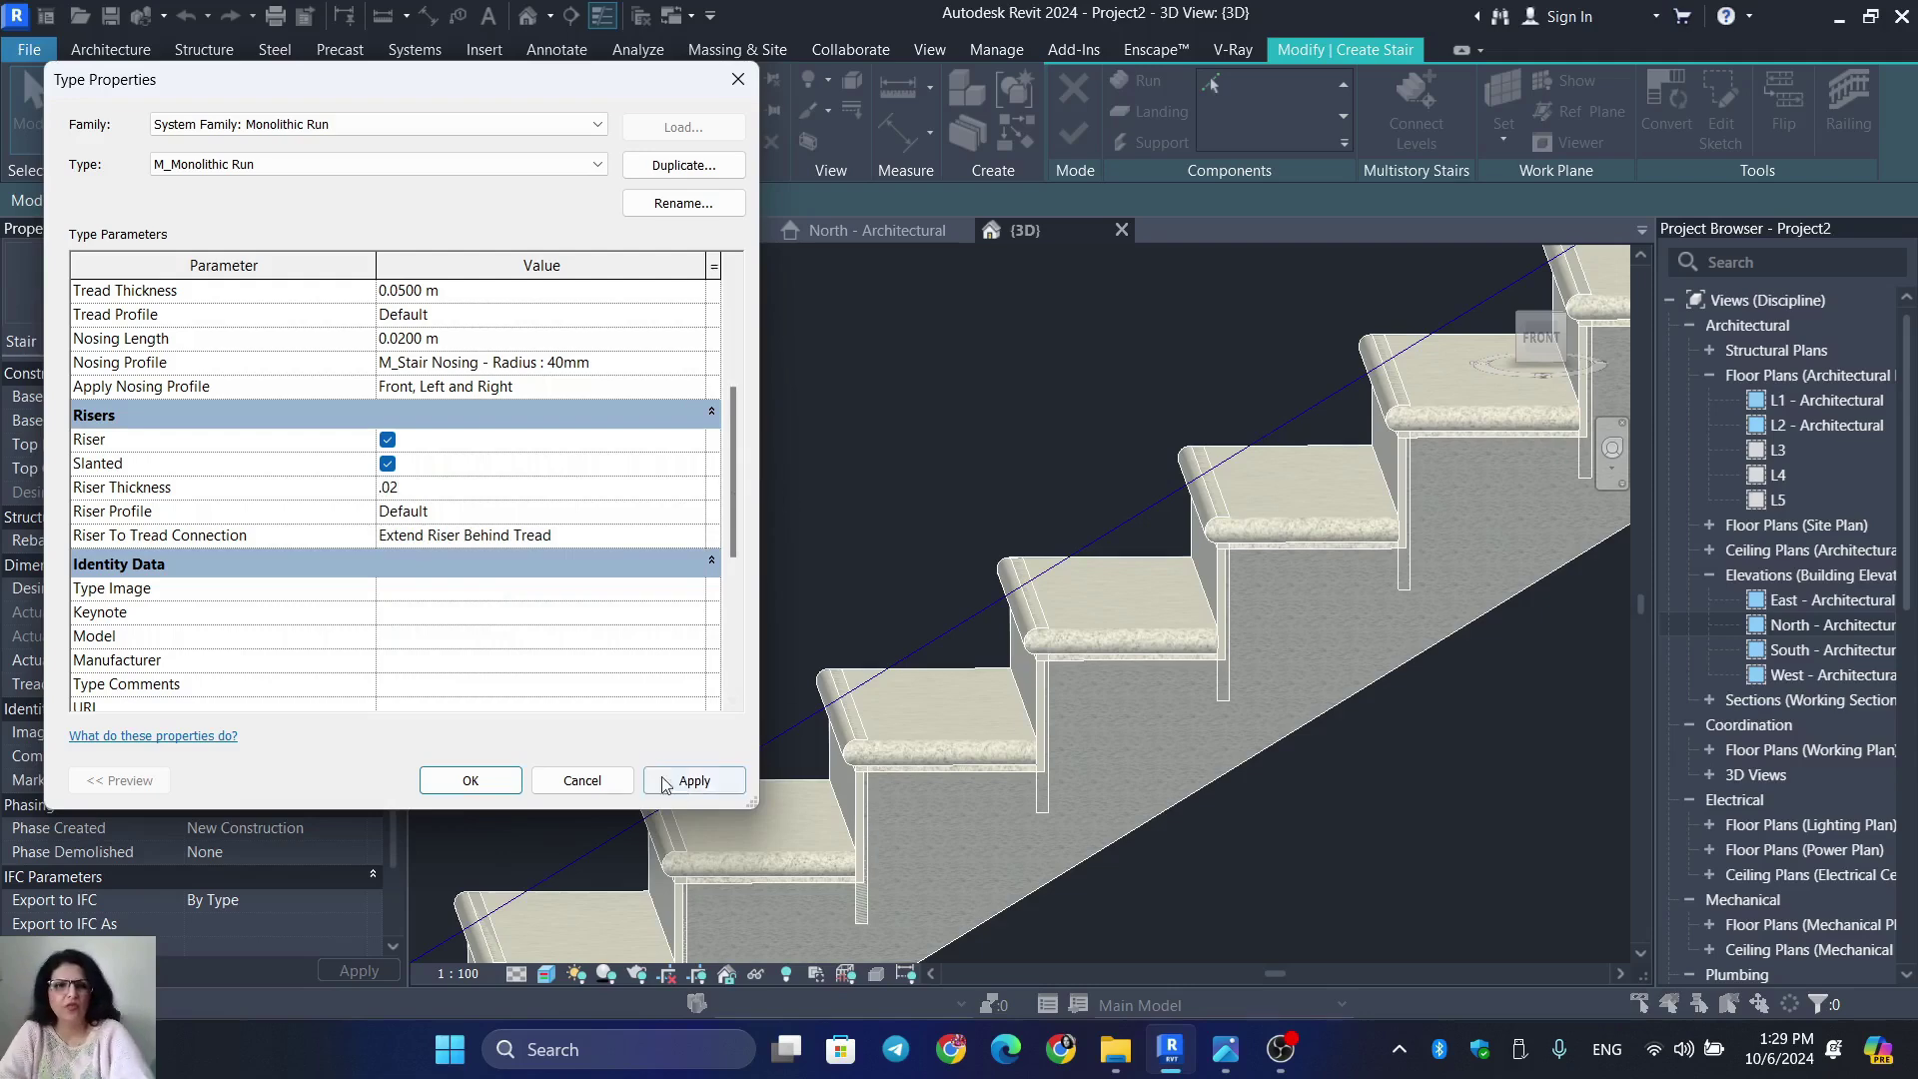
{"action": "left_click", "coordinate": [697, 782]}
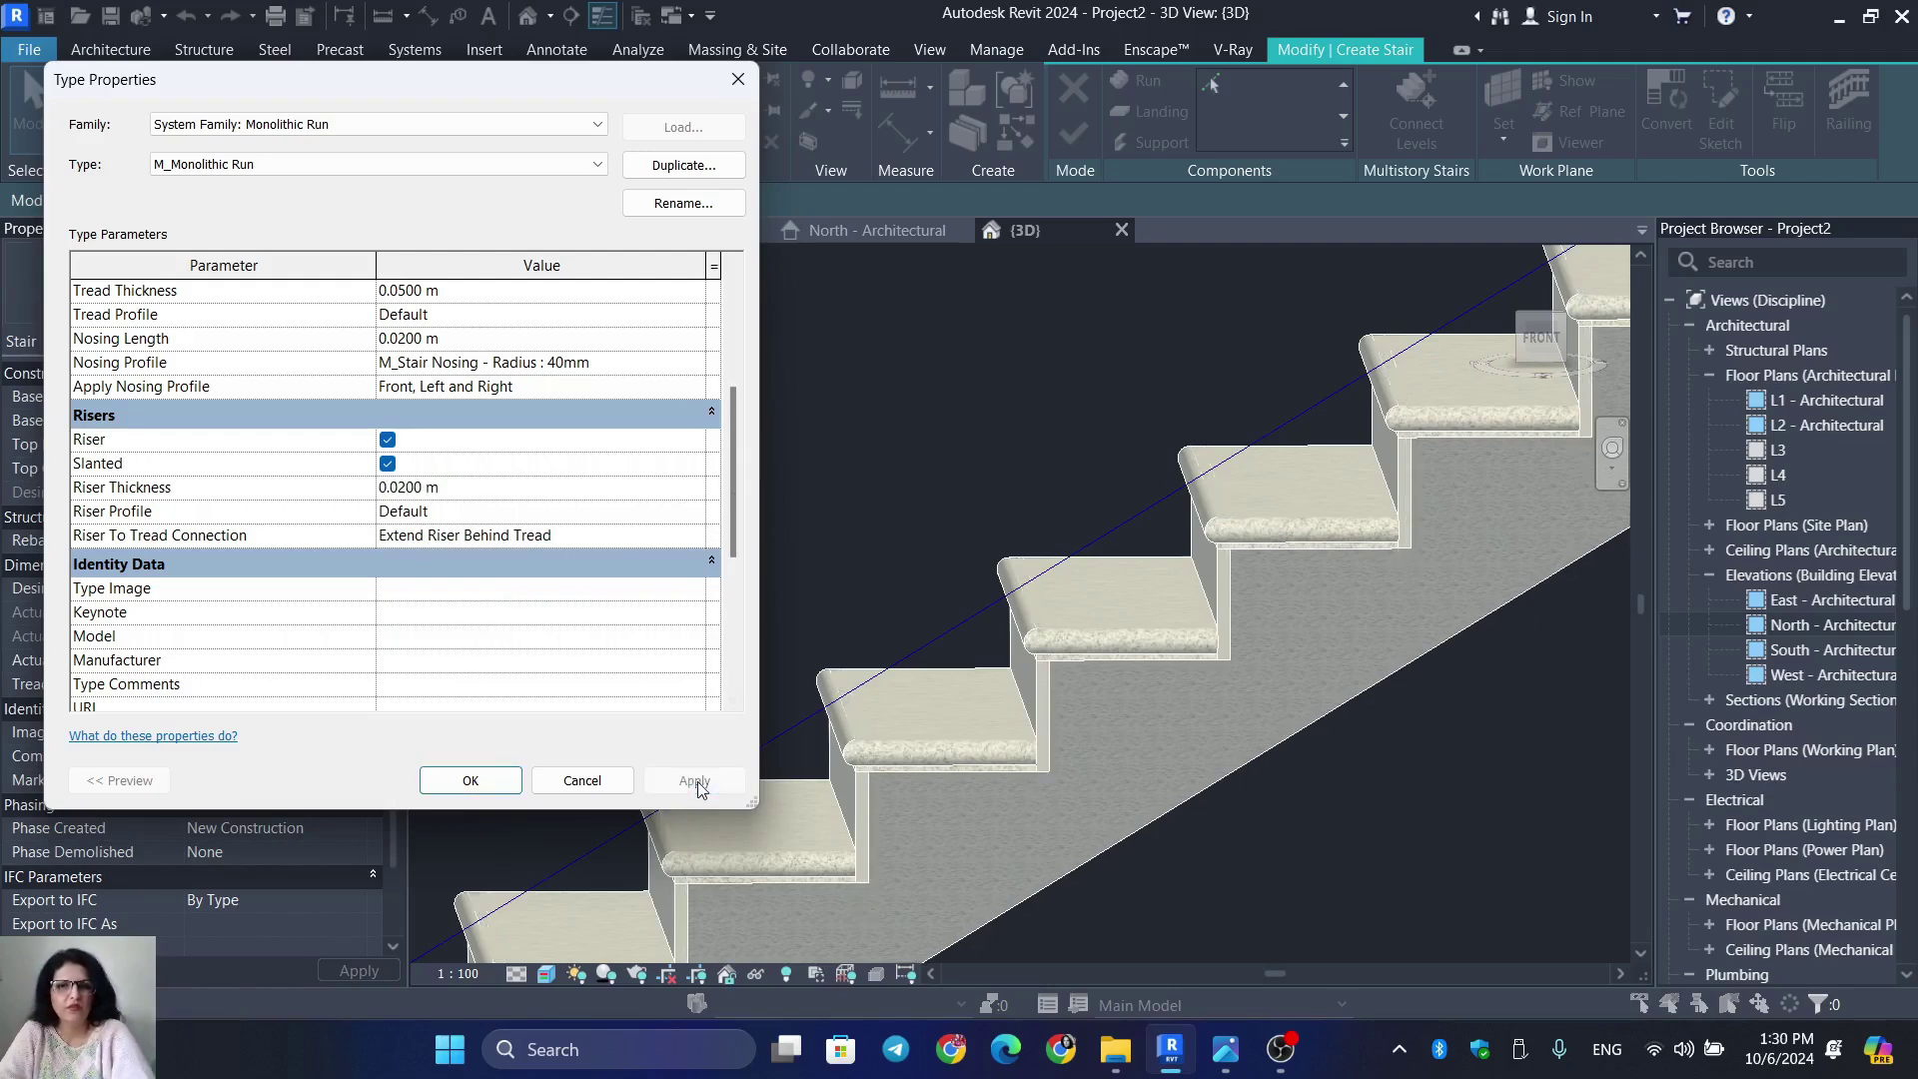
Compare the risers with the Slanted option off and on, and finish with Slanted disabled
{"action": "left_click", "coordinate": [387, 465]}
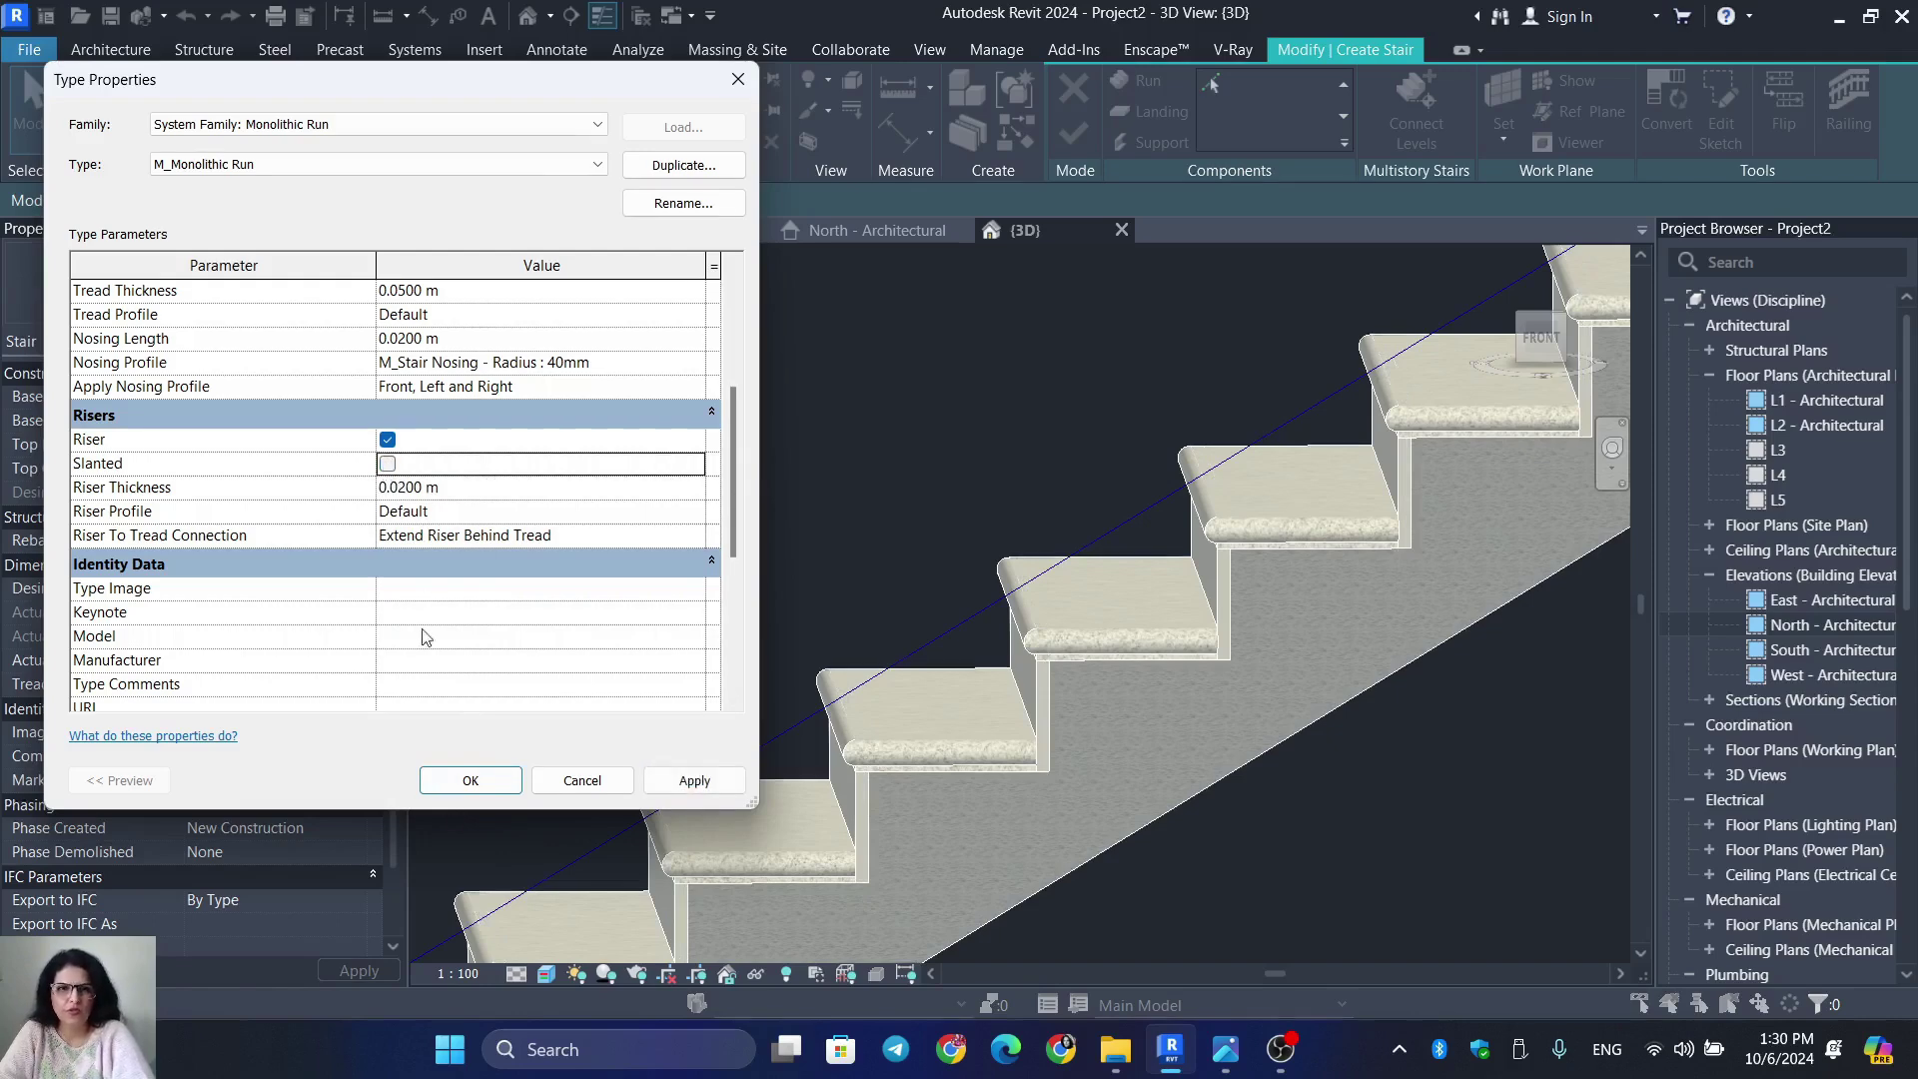
{"action": "left_click", "coordinate": [699, 781]}
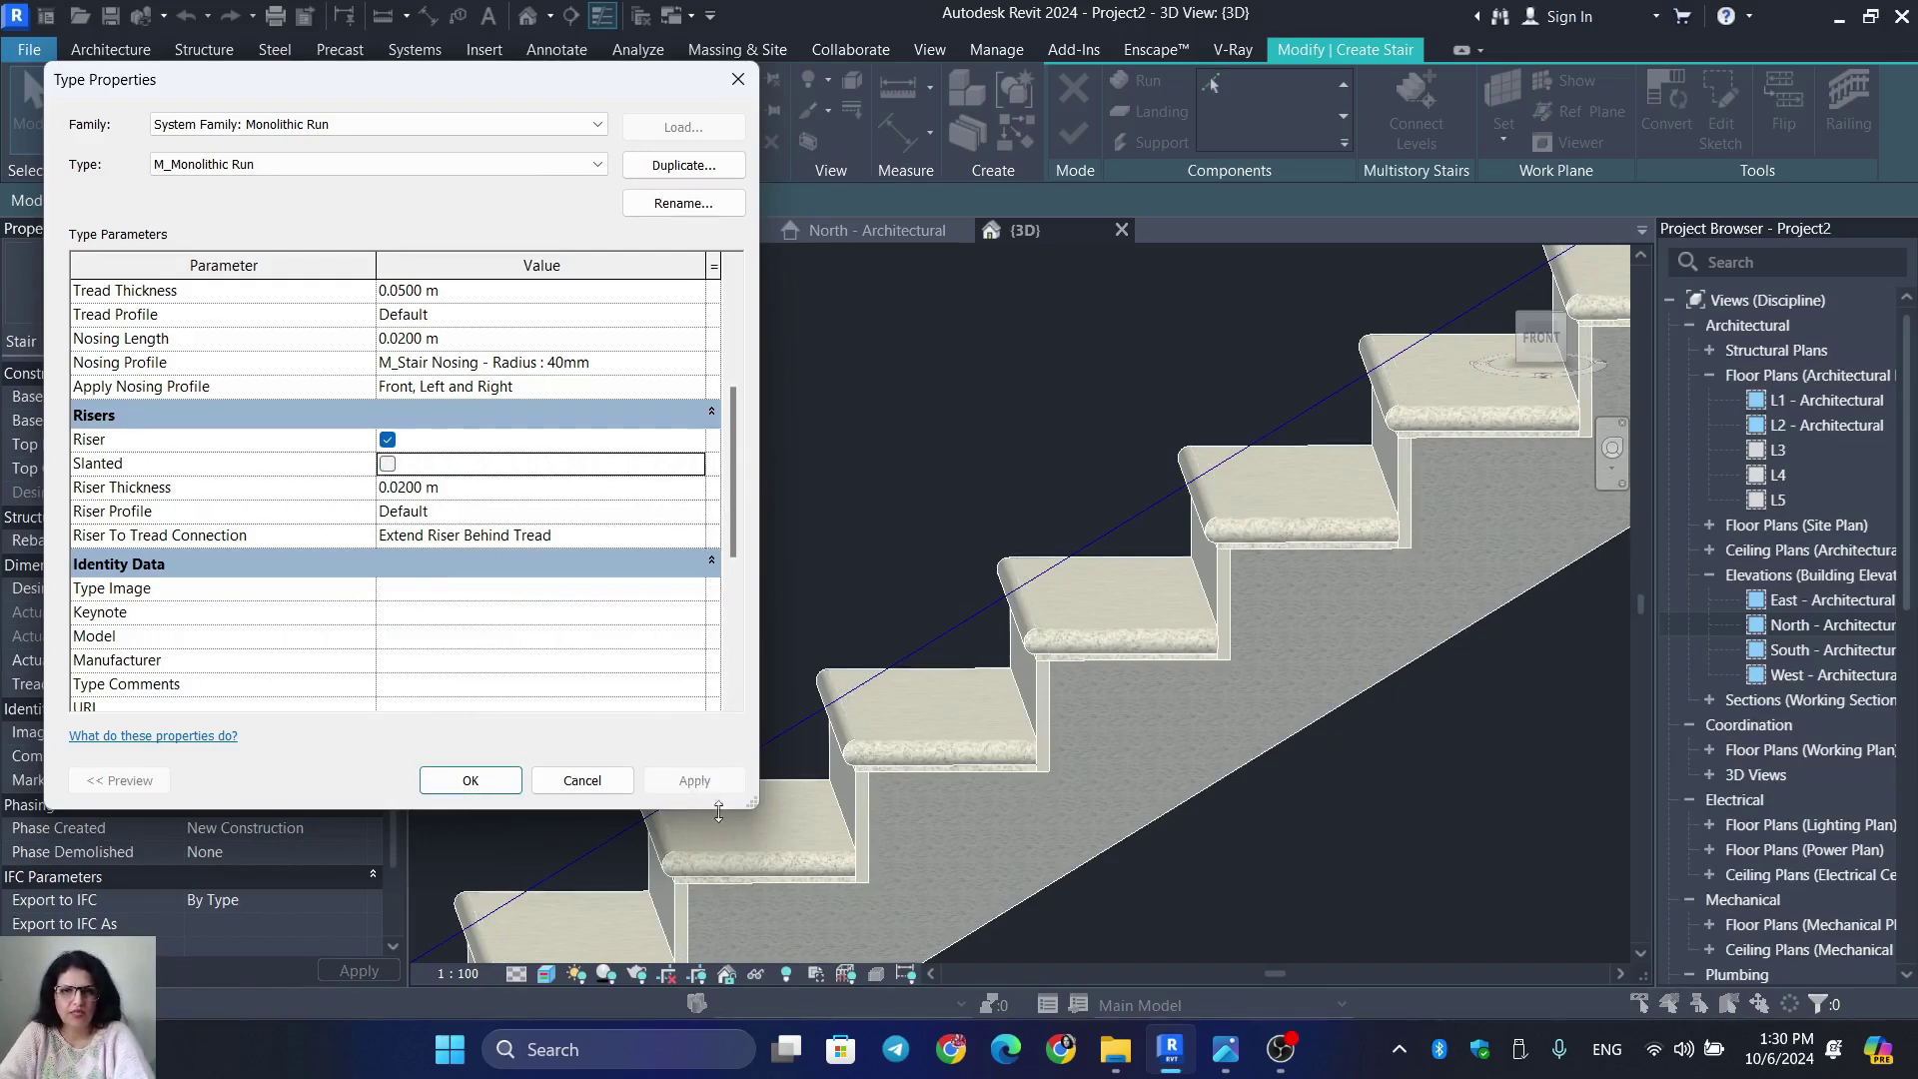
{"action": "left_click", "coordinate": [387, 464]}
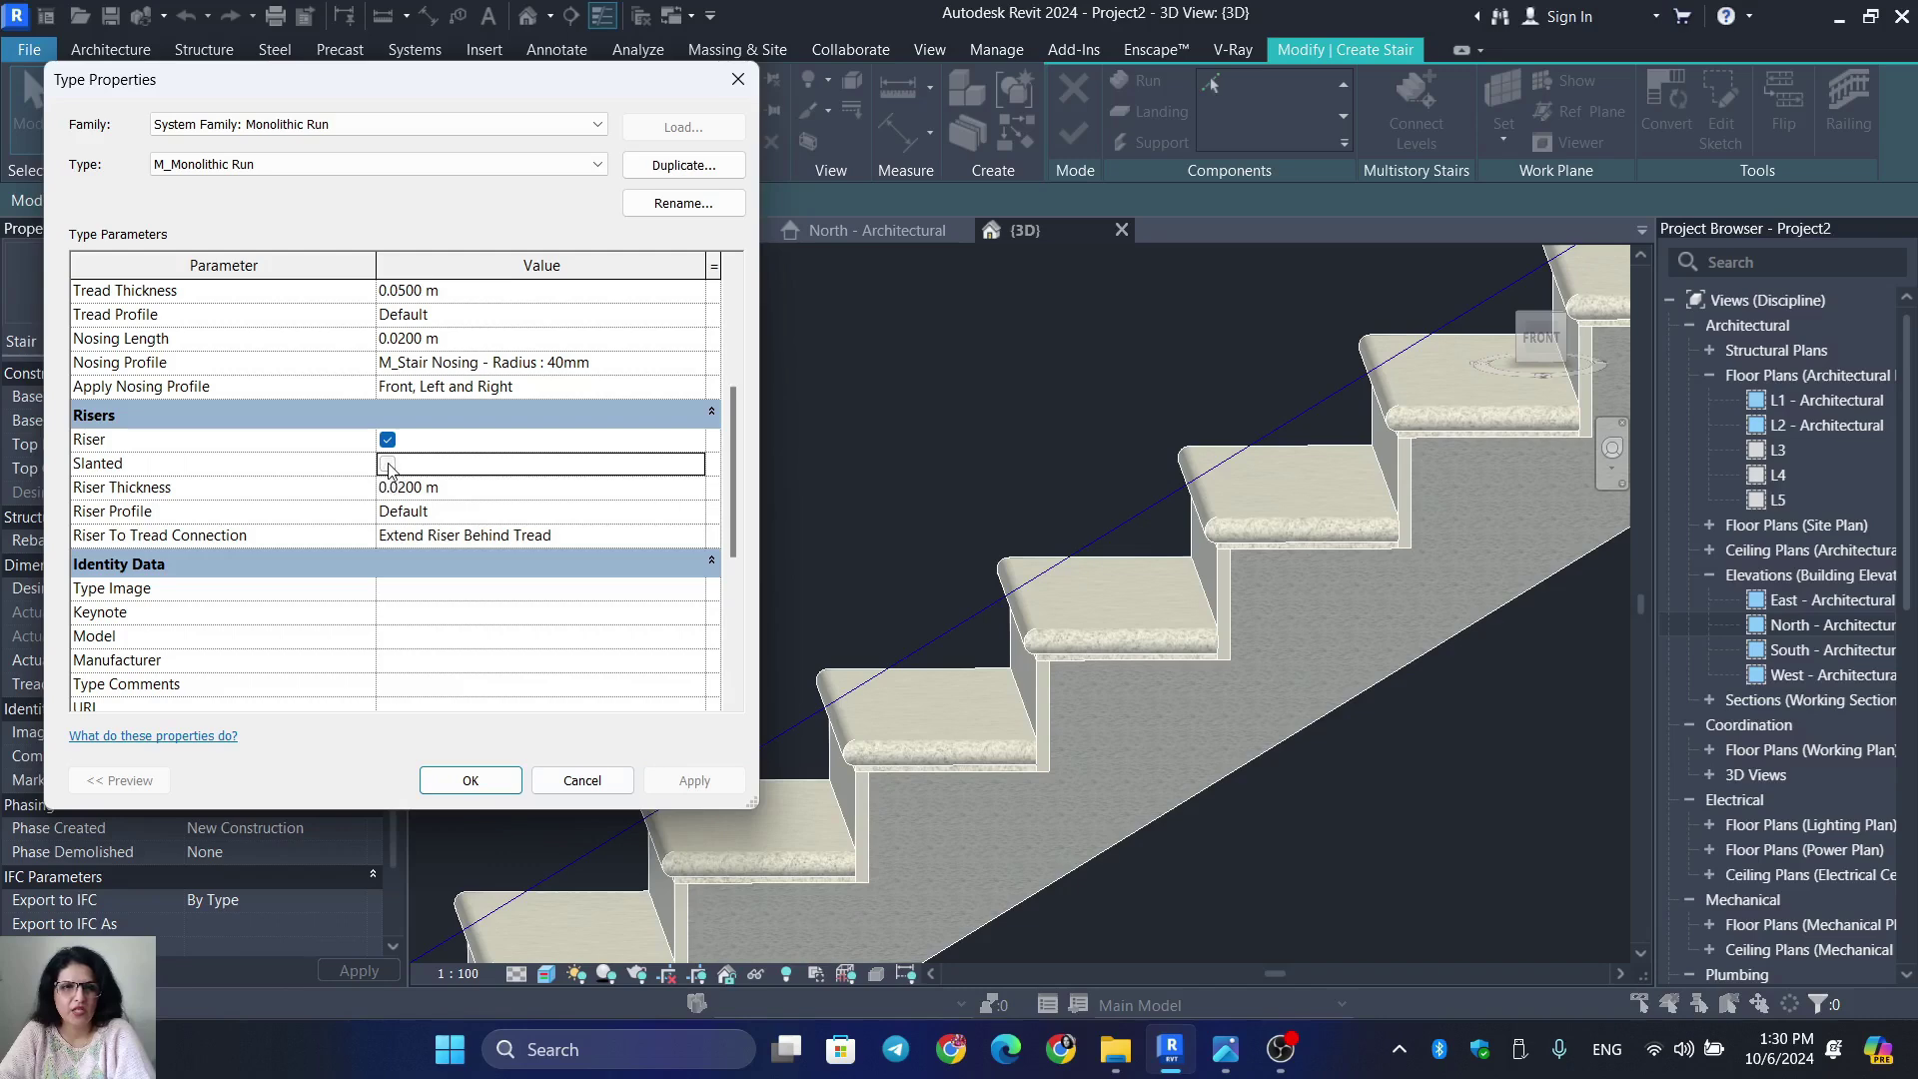
{"action": "left_click", "coordinate": [661, 791]}
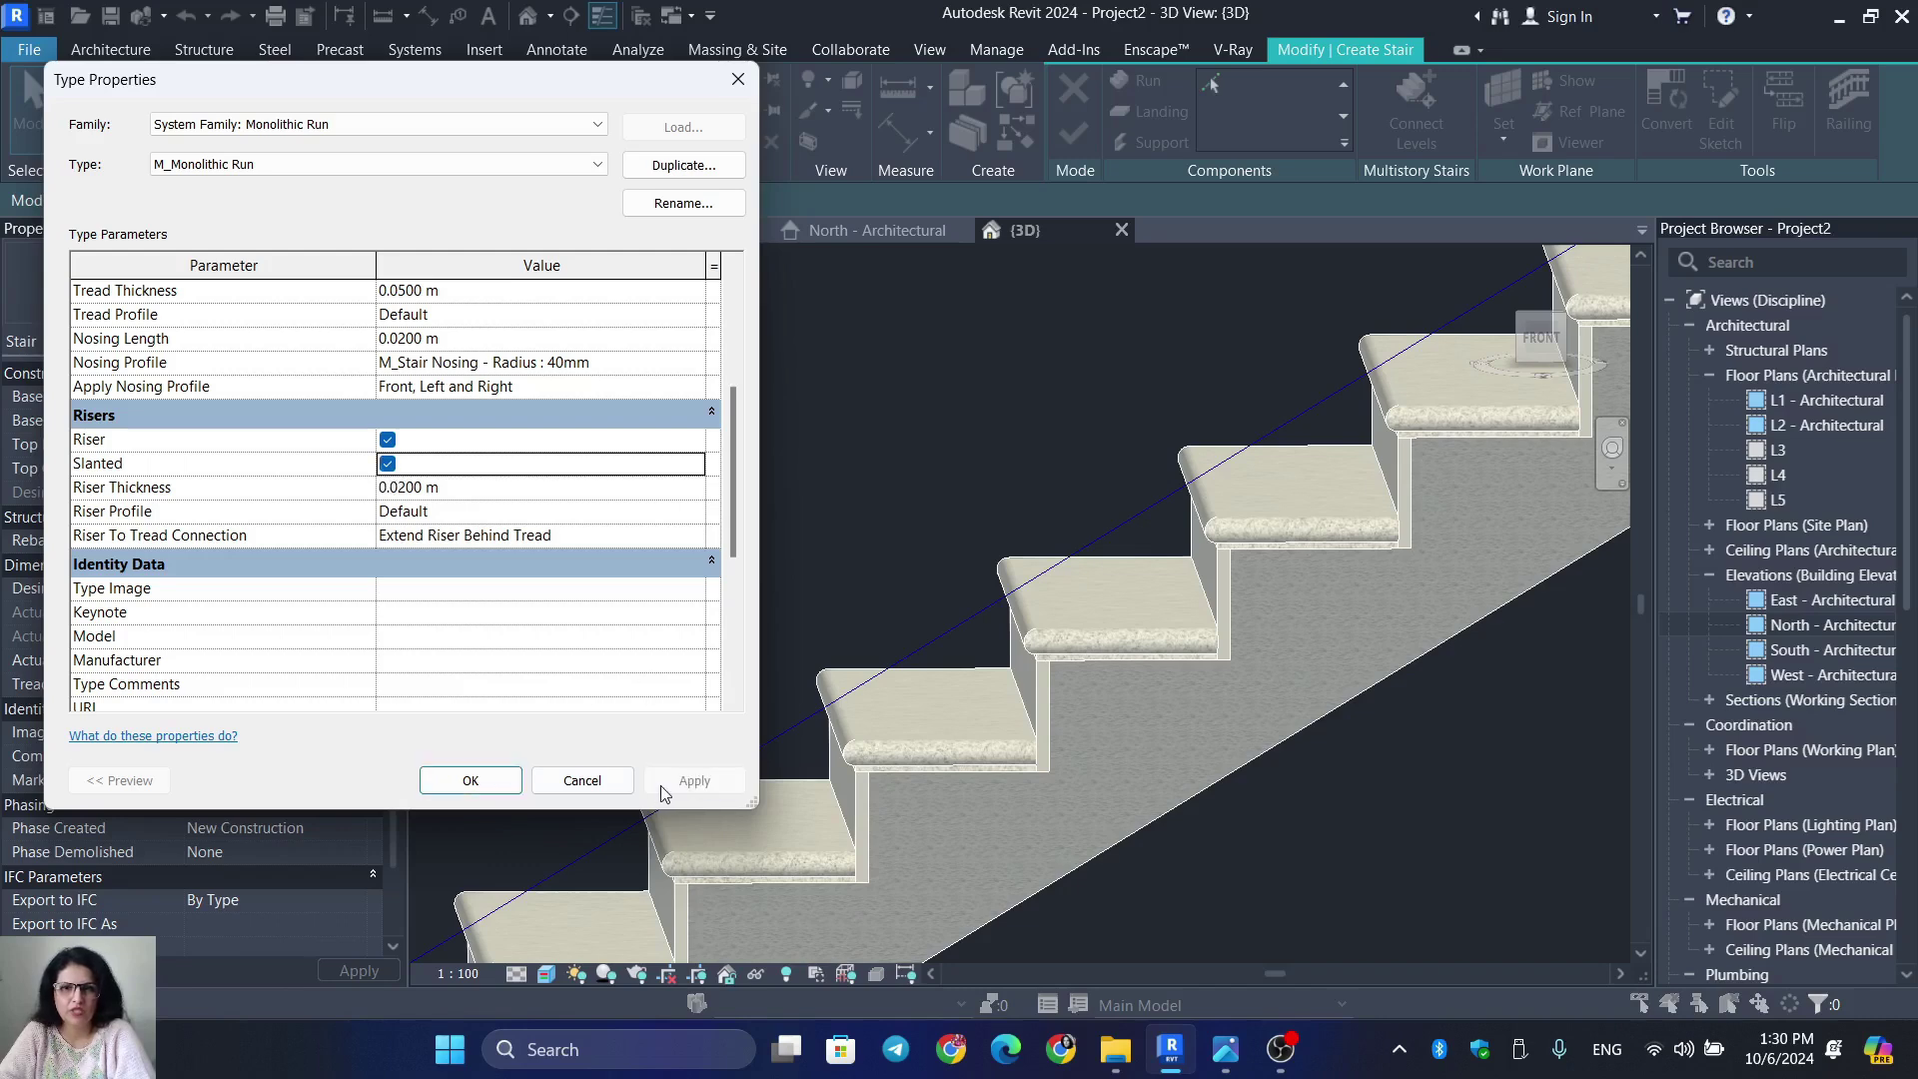
{"action": "left_click", "coordinate": [388, 464]}
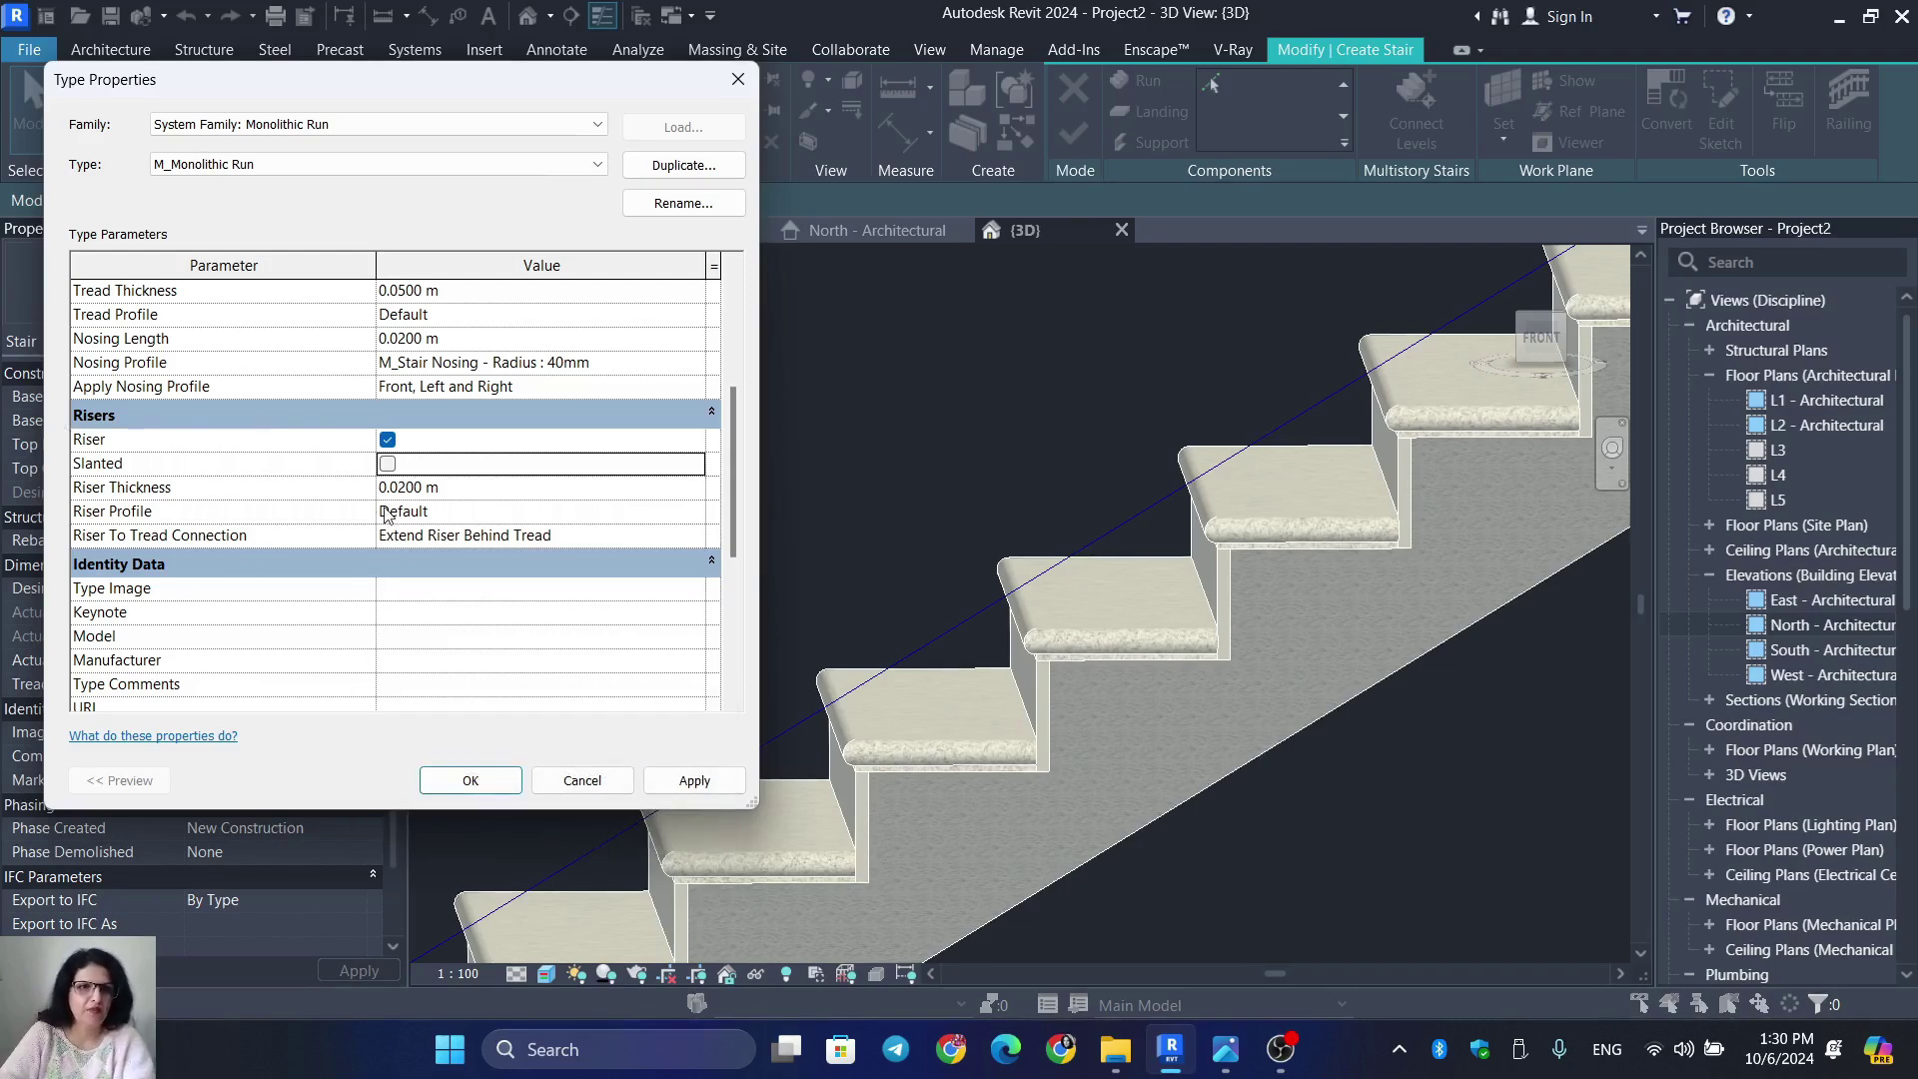
Assign the Steel, Polished material to the risers and apply it to the run type
{"action": "scroll", "coordinate": [429, 504], "scroll_direction": "up", "scroll_amount": 2}
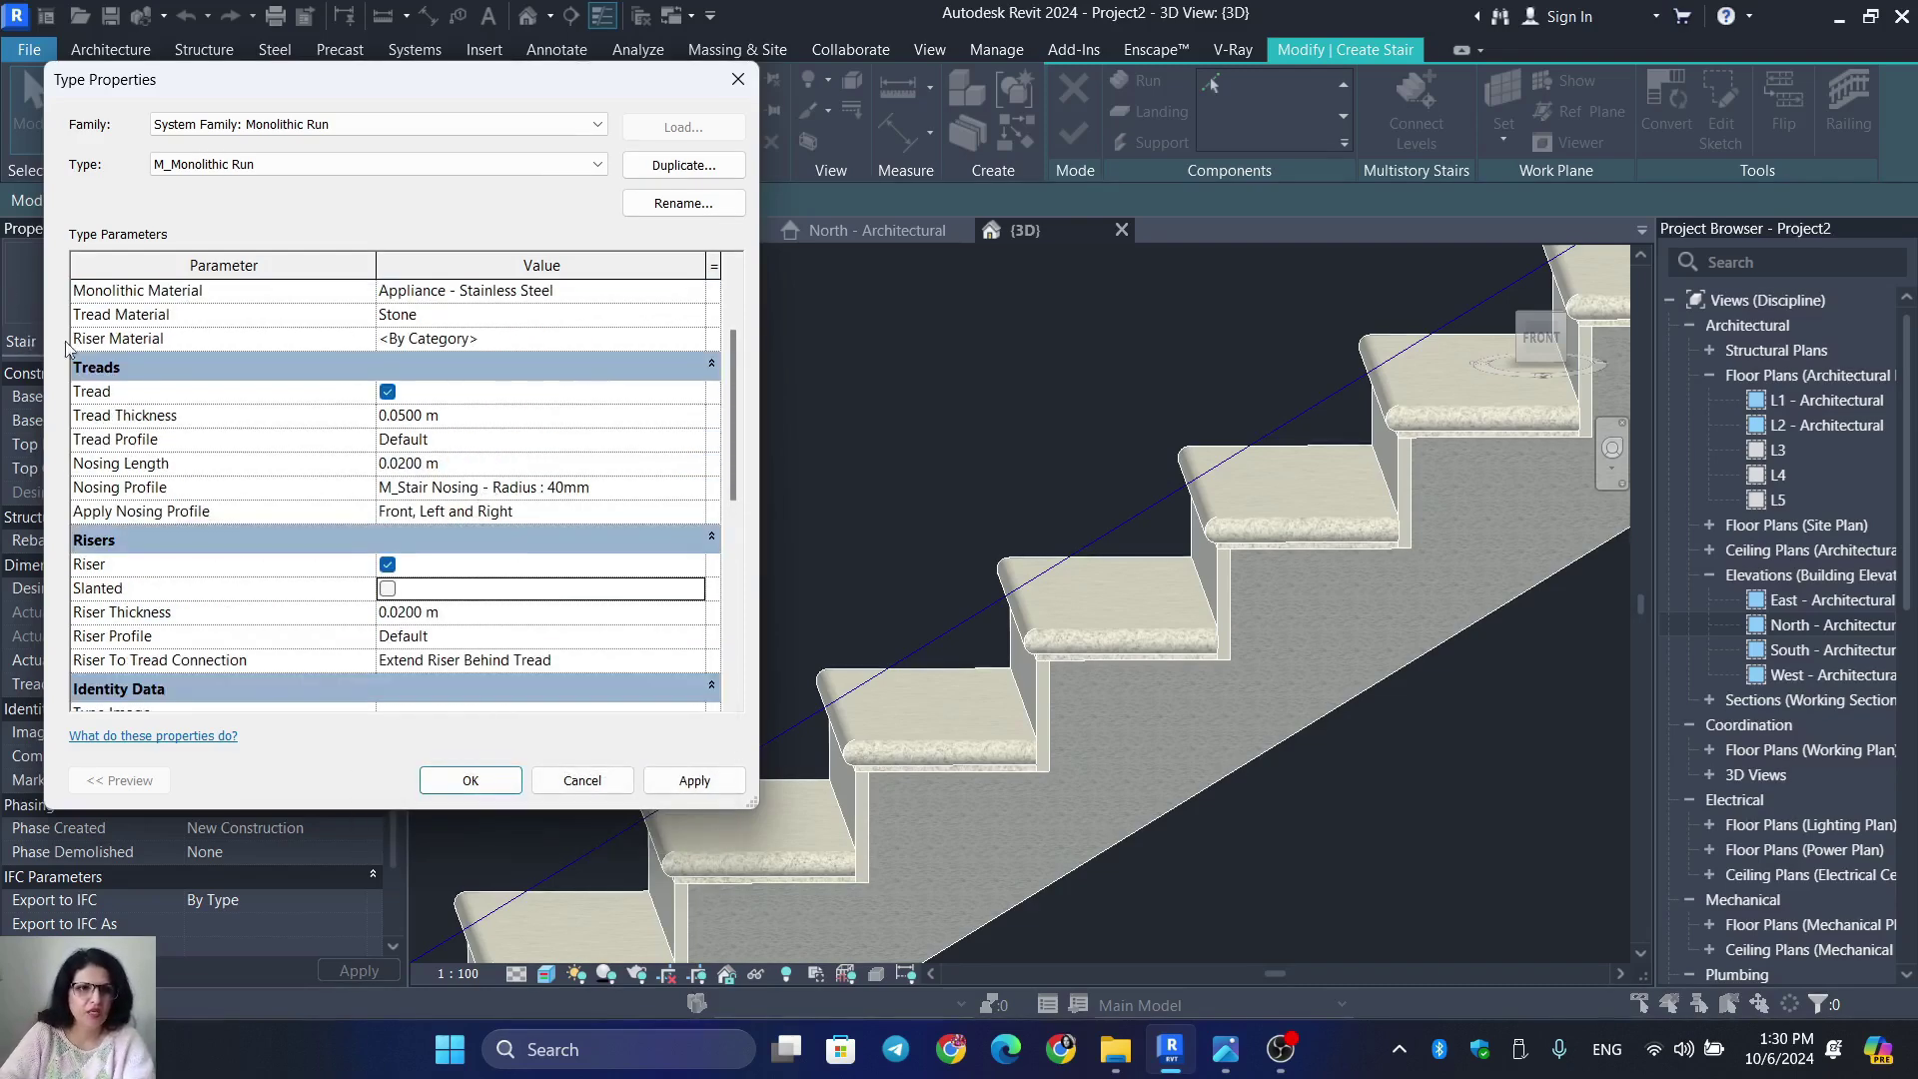
{"action": "left_click", "coordinate": [677, 344]}
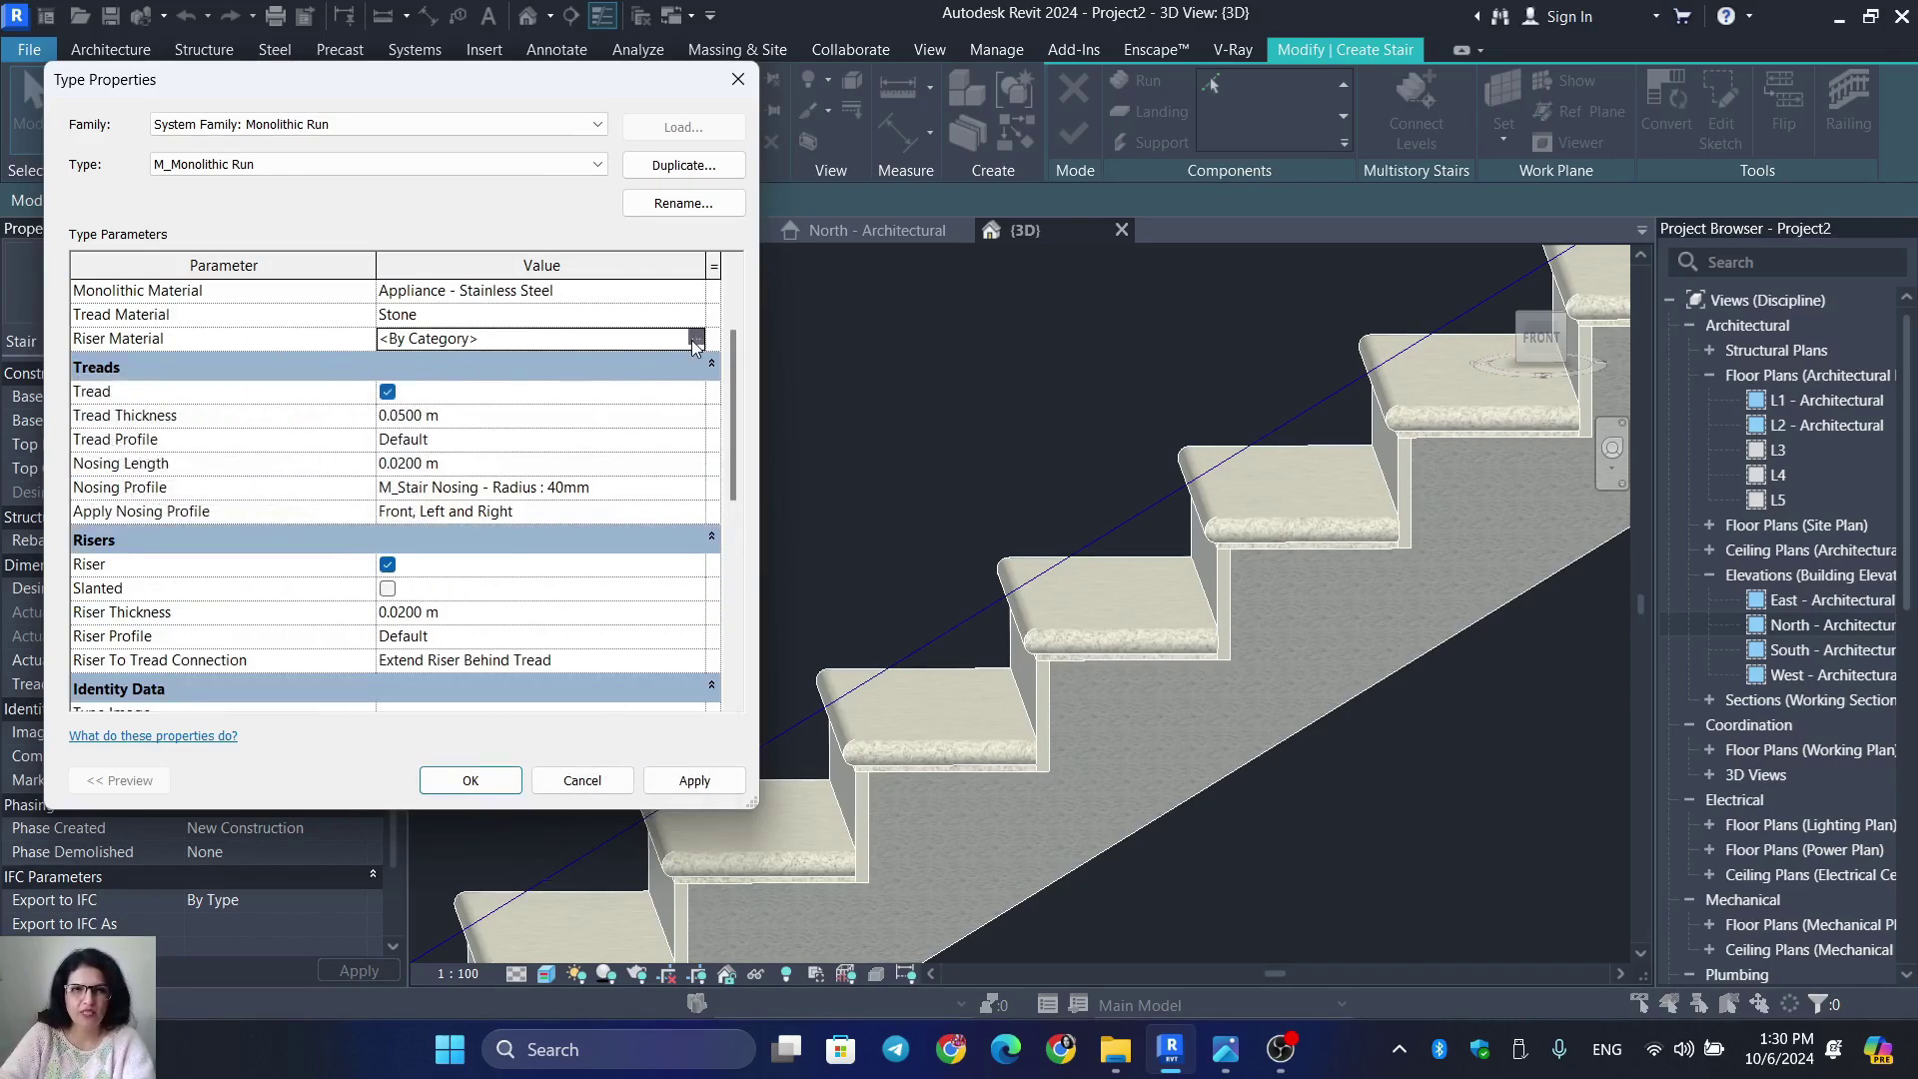
{"action": "left_click", "coordinate": [697, 339]}
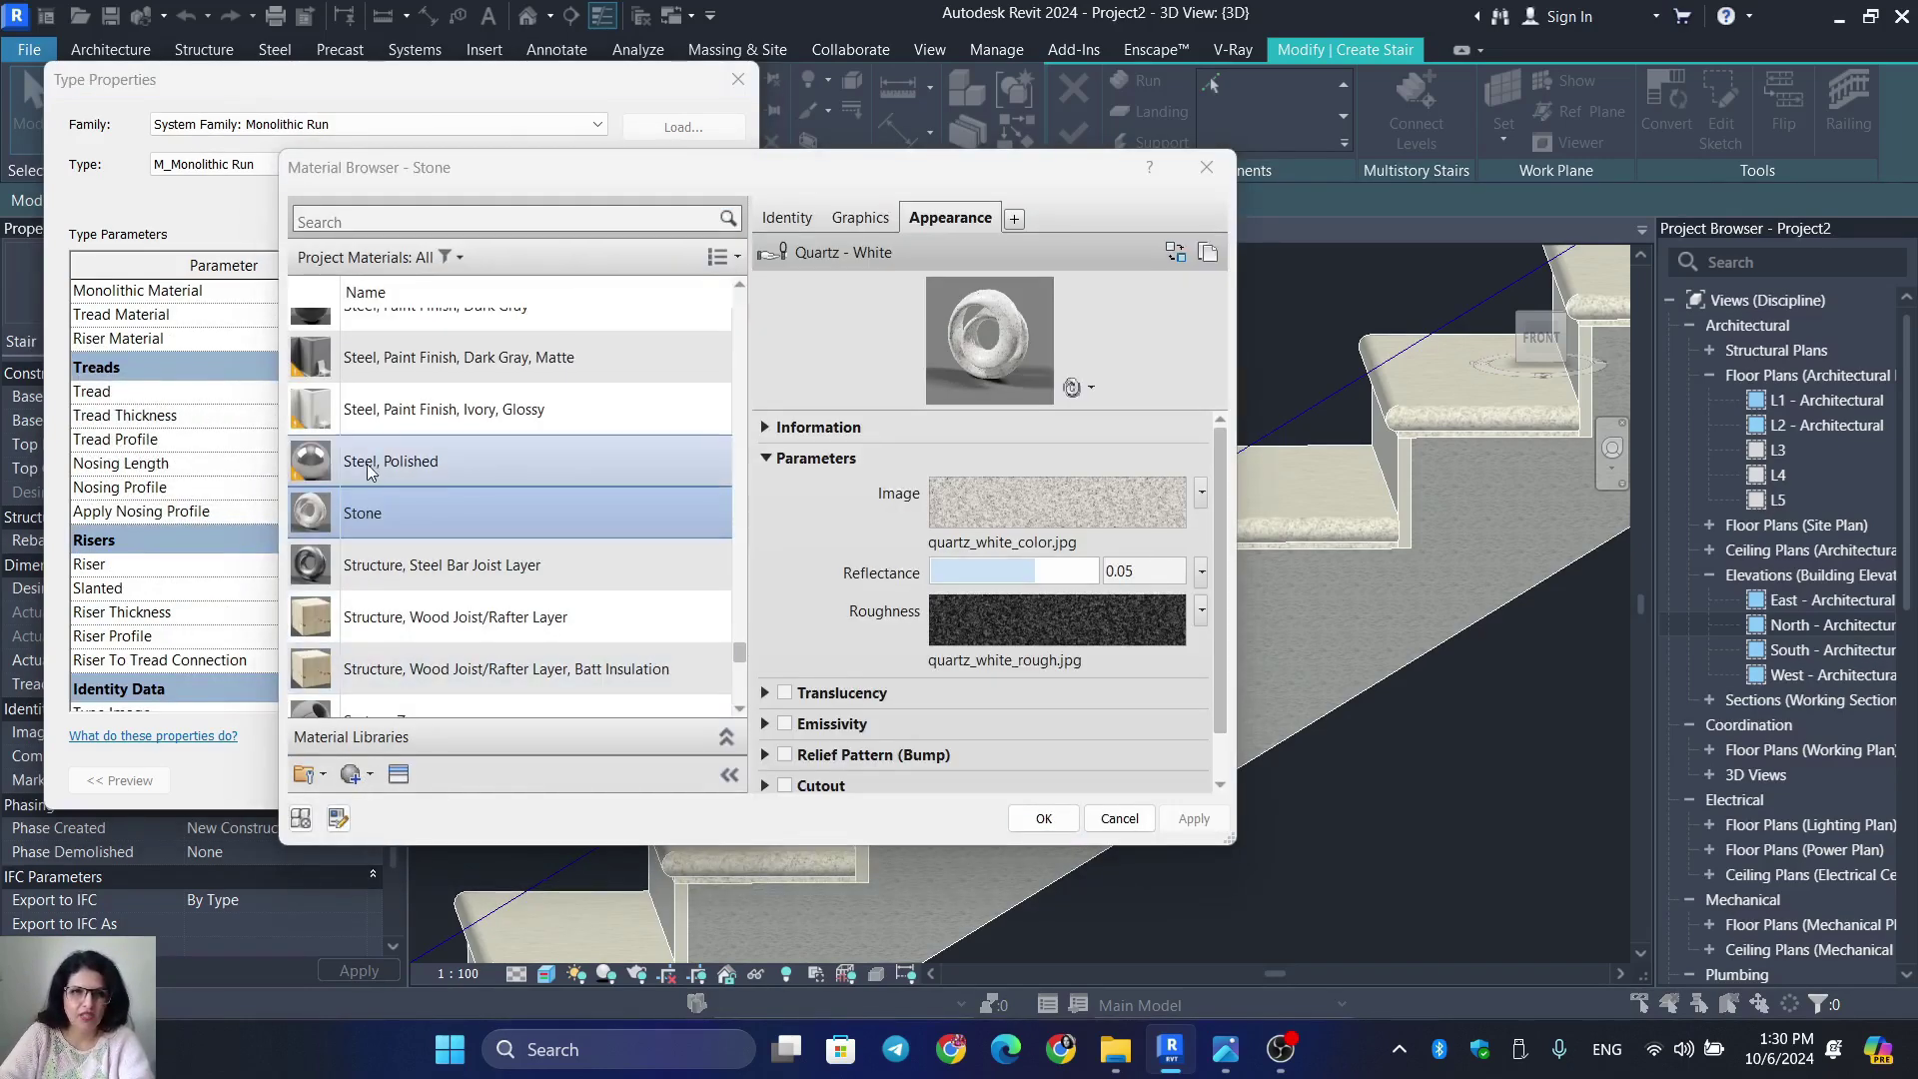
{"action": "left_click", "coordinate": [388, 464]}
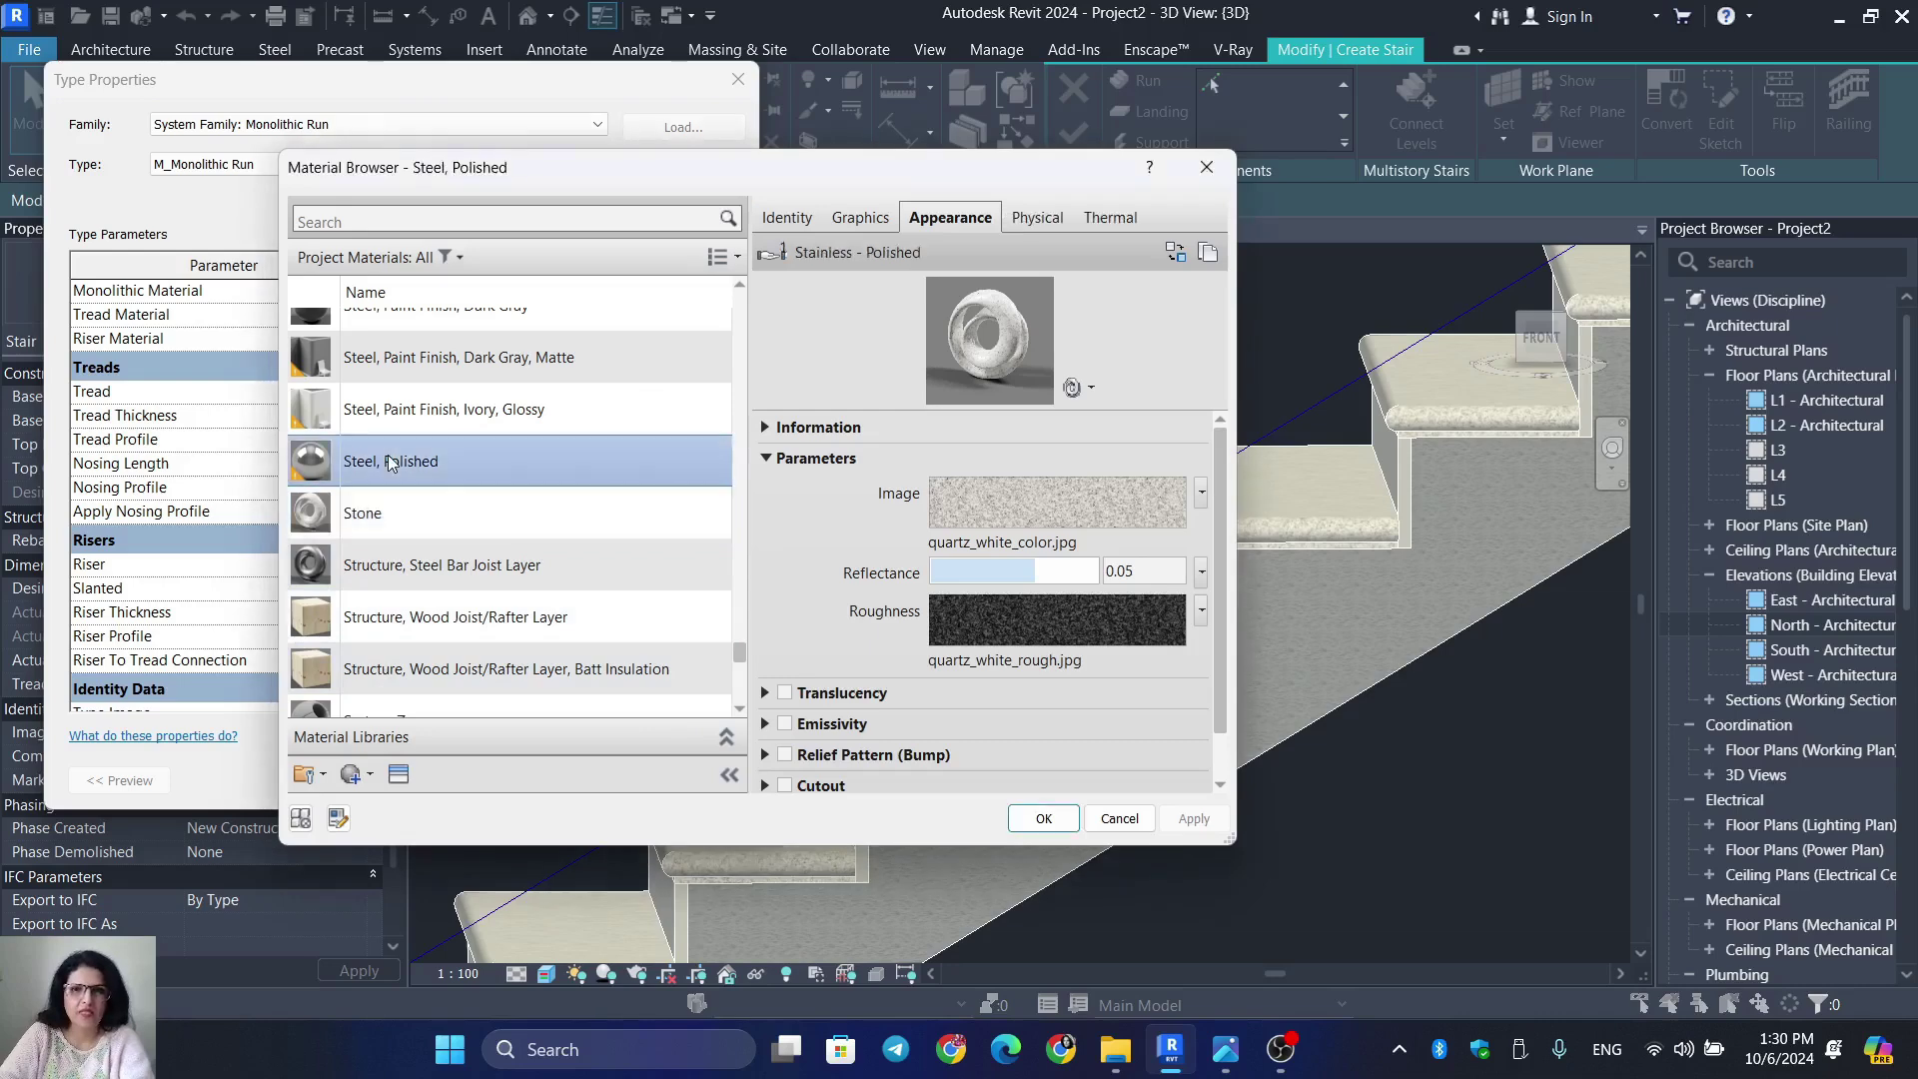
{"action": "left_click", "coordinate": [1047, 821]}
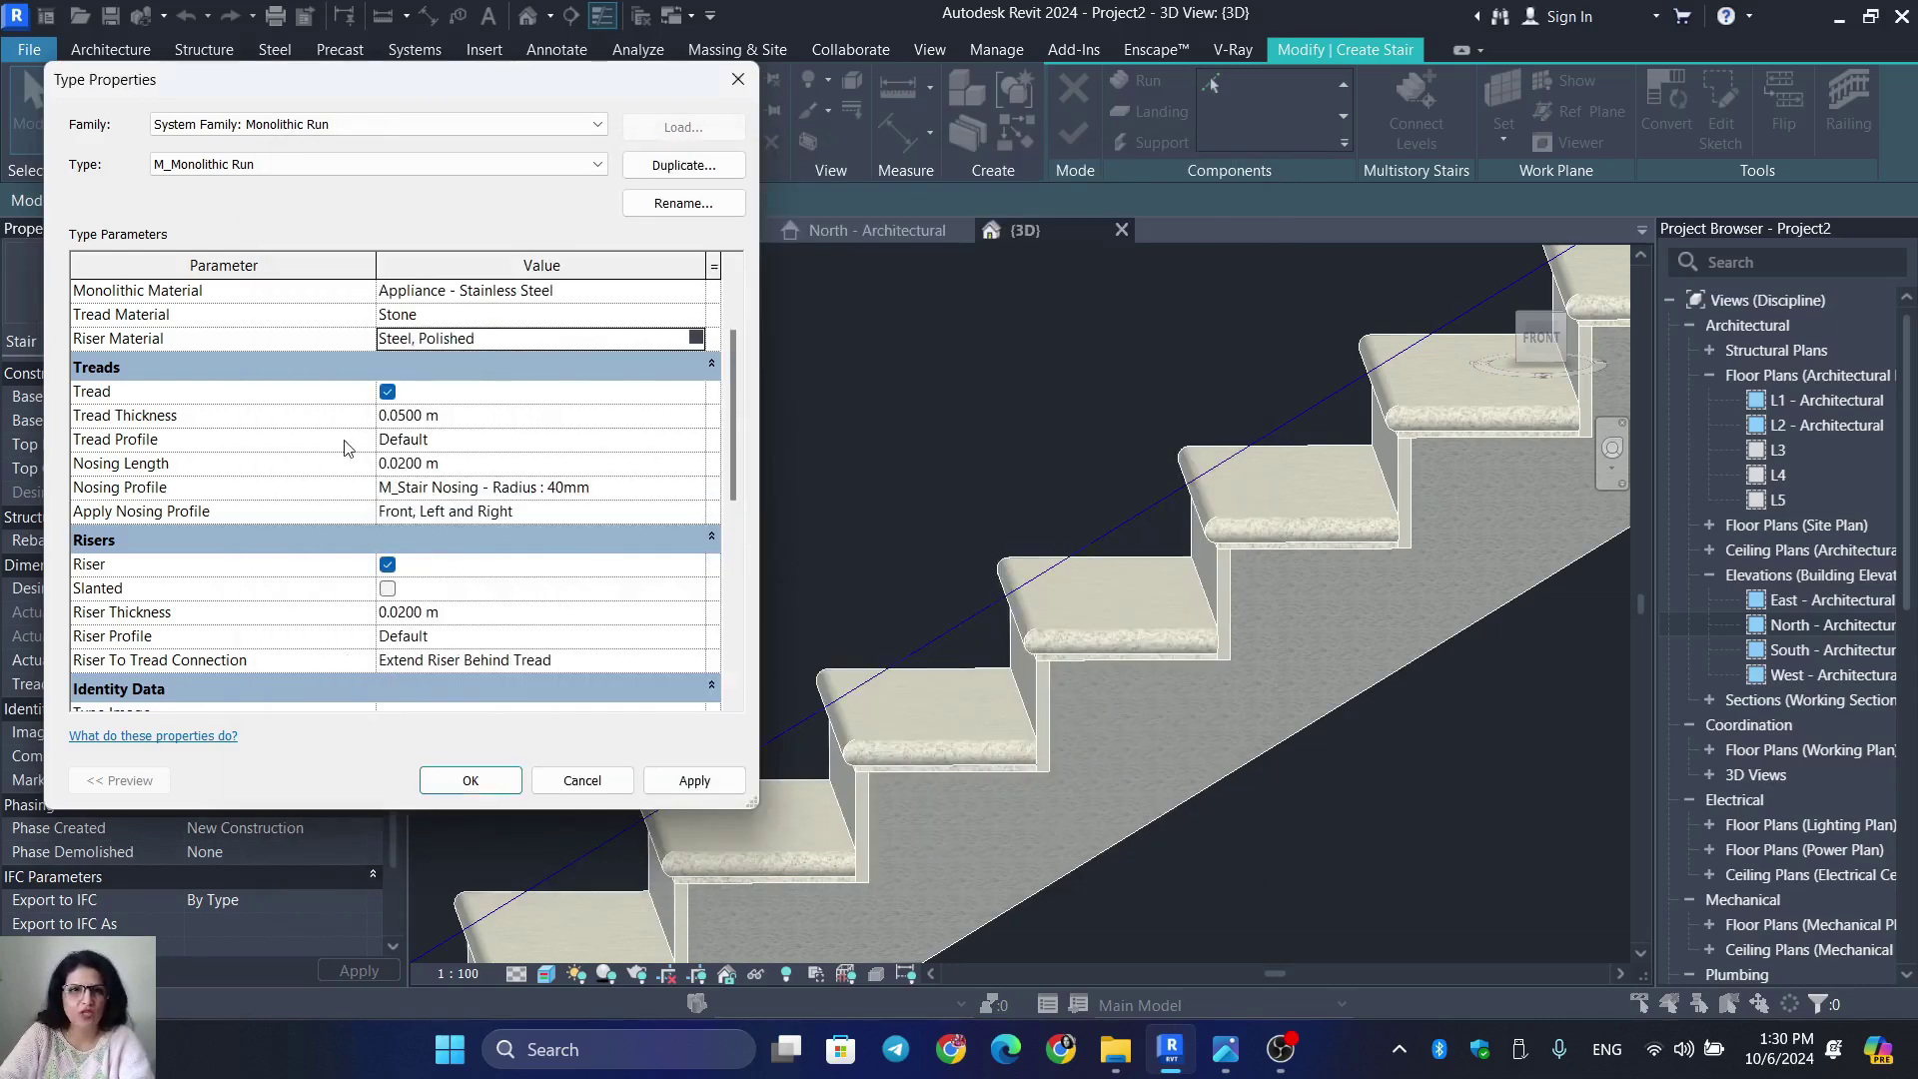
{"action": "left_click", "coordinate": [696, 784]}
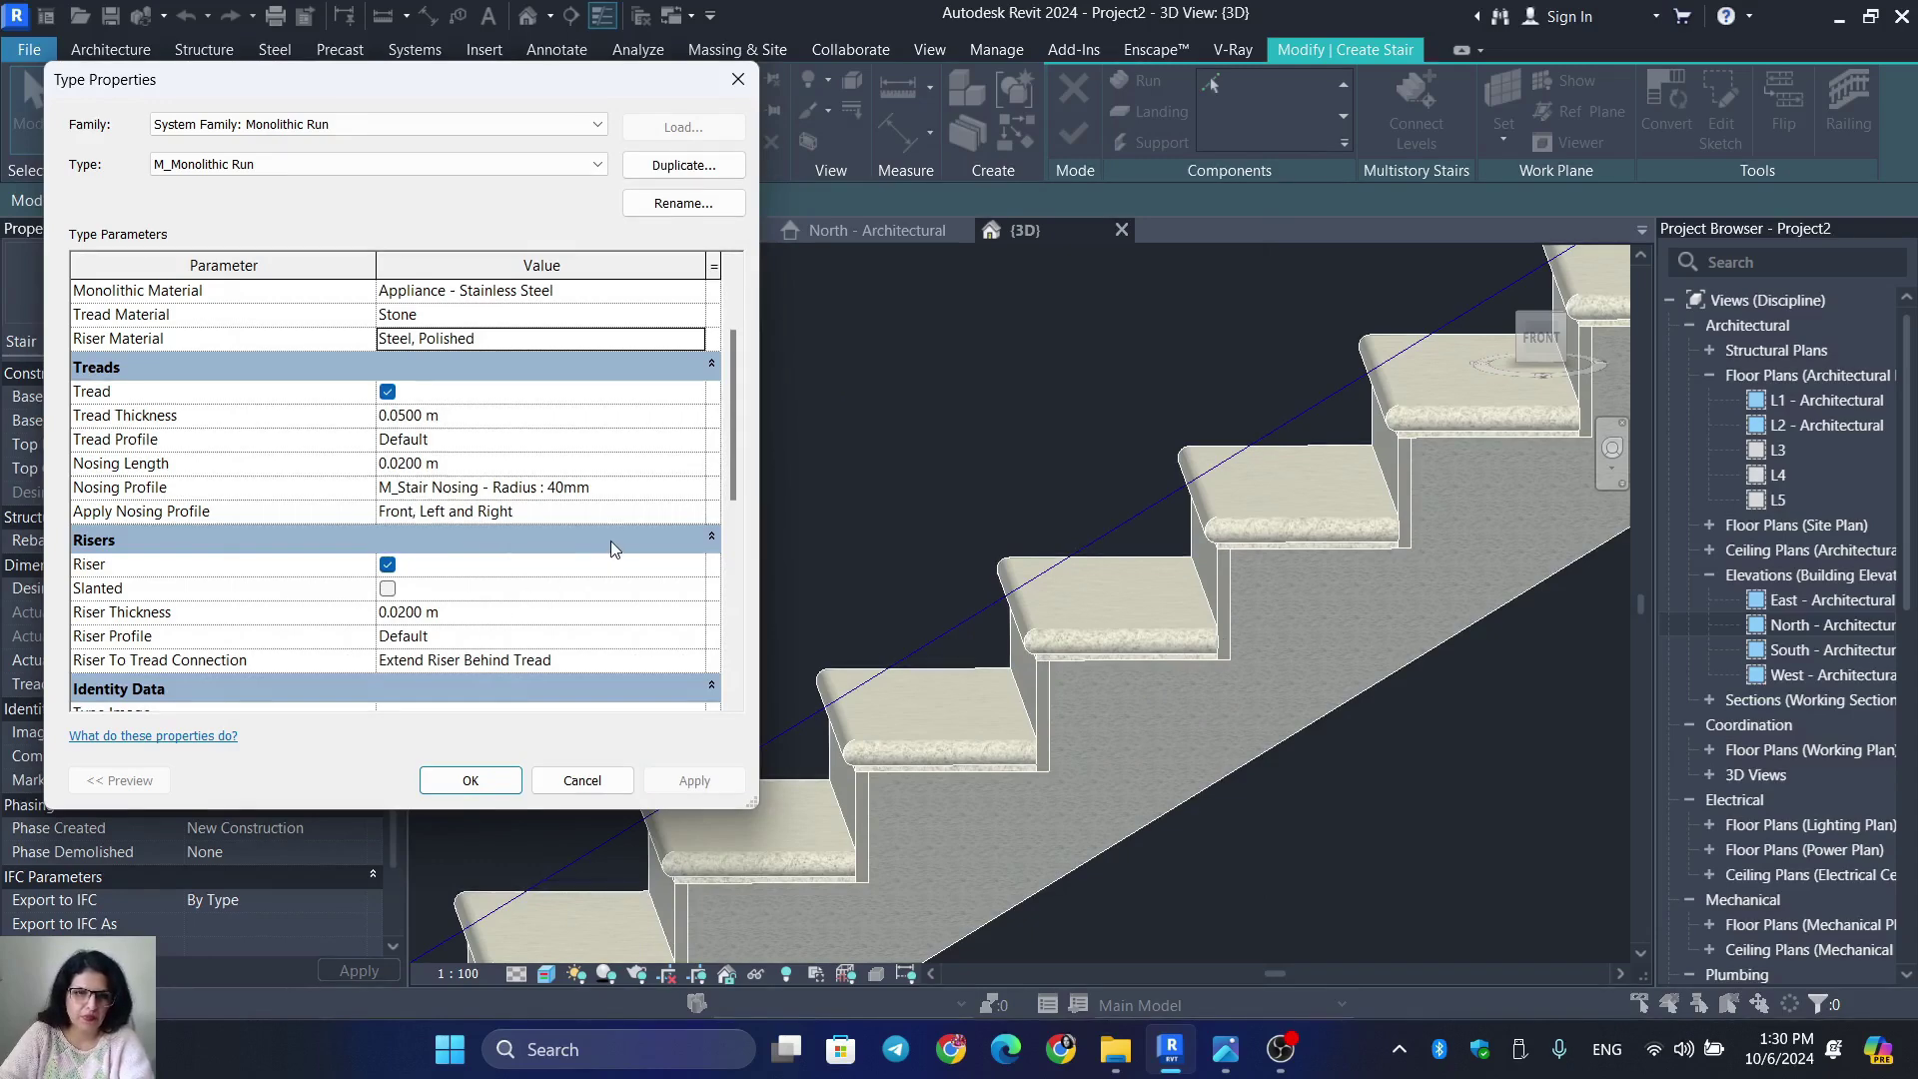
Set the riser to tread connection to Extend Tread Under Riser and apply it
{"action": "scroll", "coordinate": [611, 545], "scroll_direction": "down", "scroll_amount": 3}
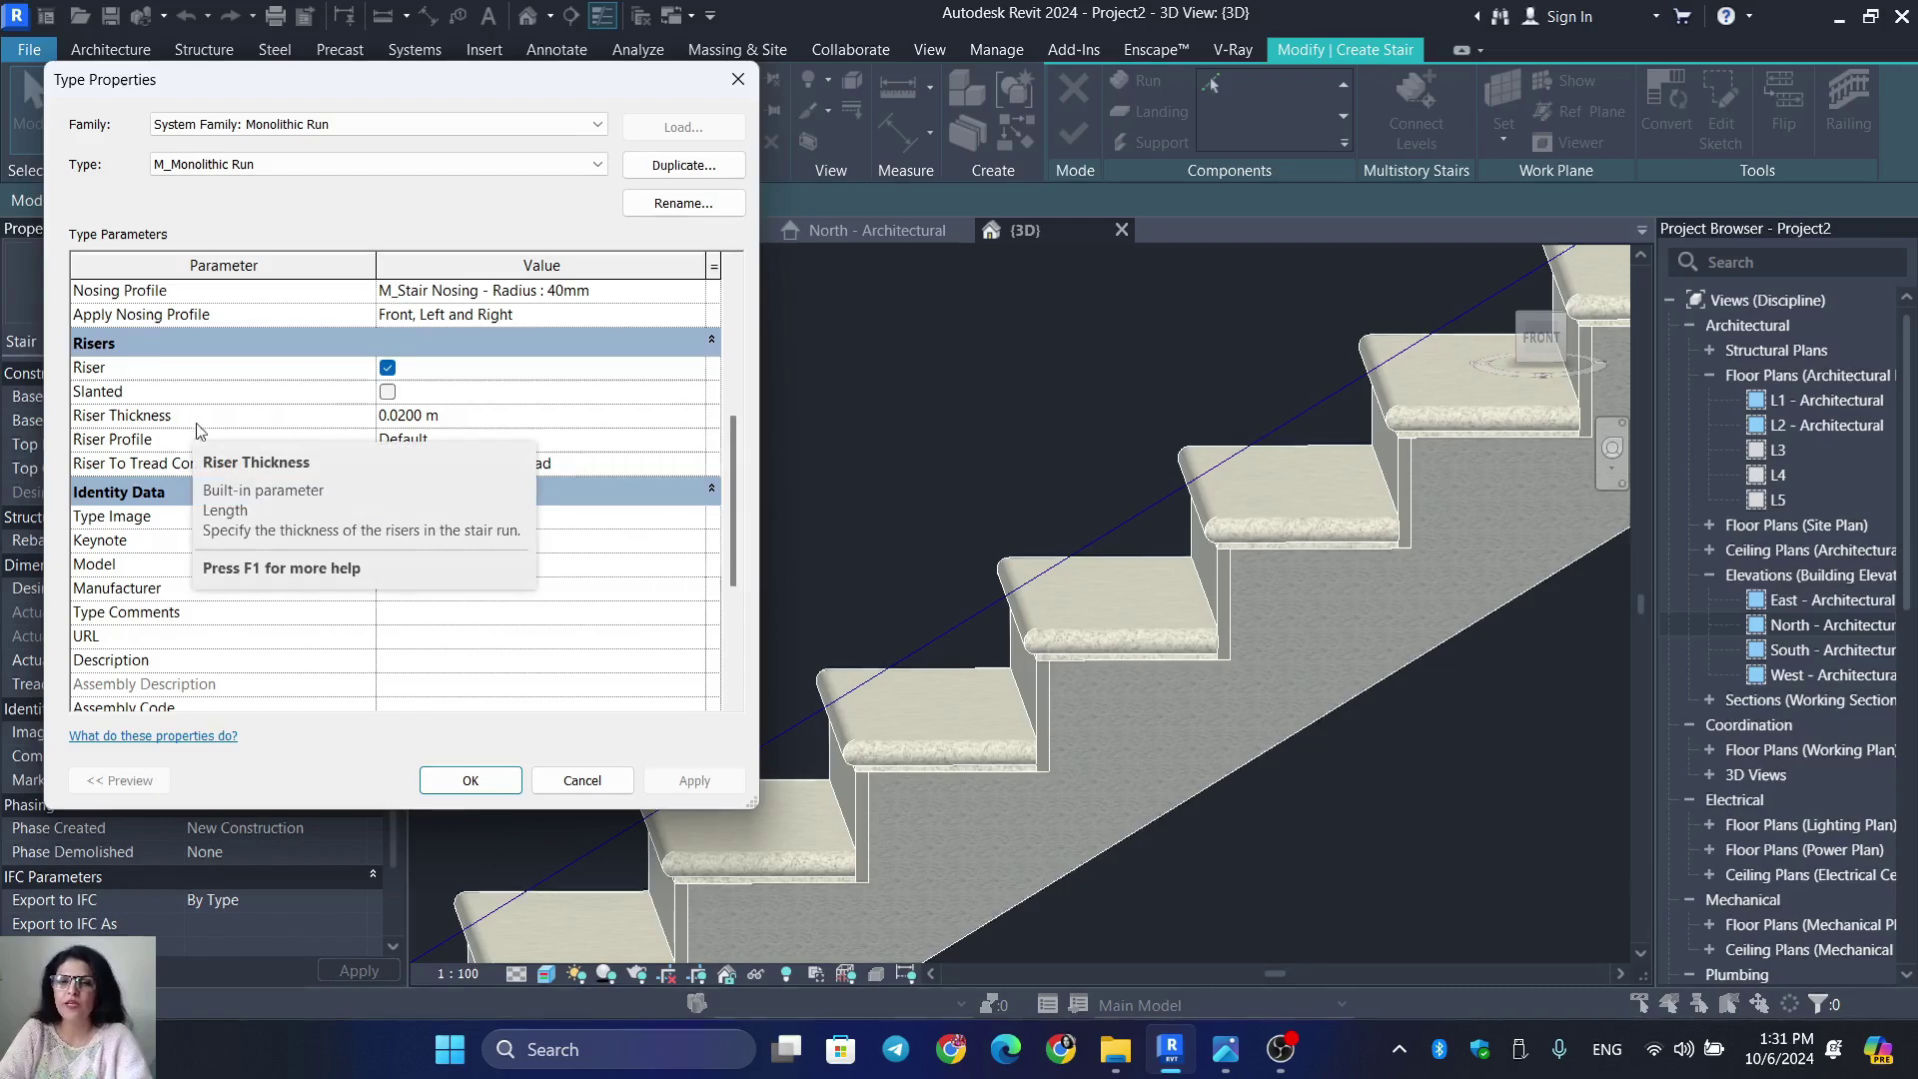
{"action": "left_click", "coordinate": [689, 467]}
{"action": "left_click", "coordinate": [699, 465]}
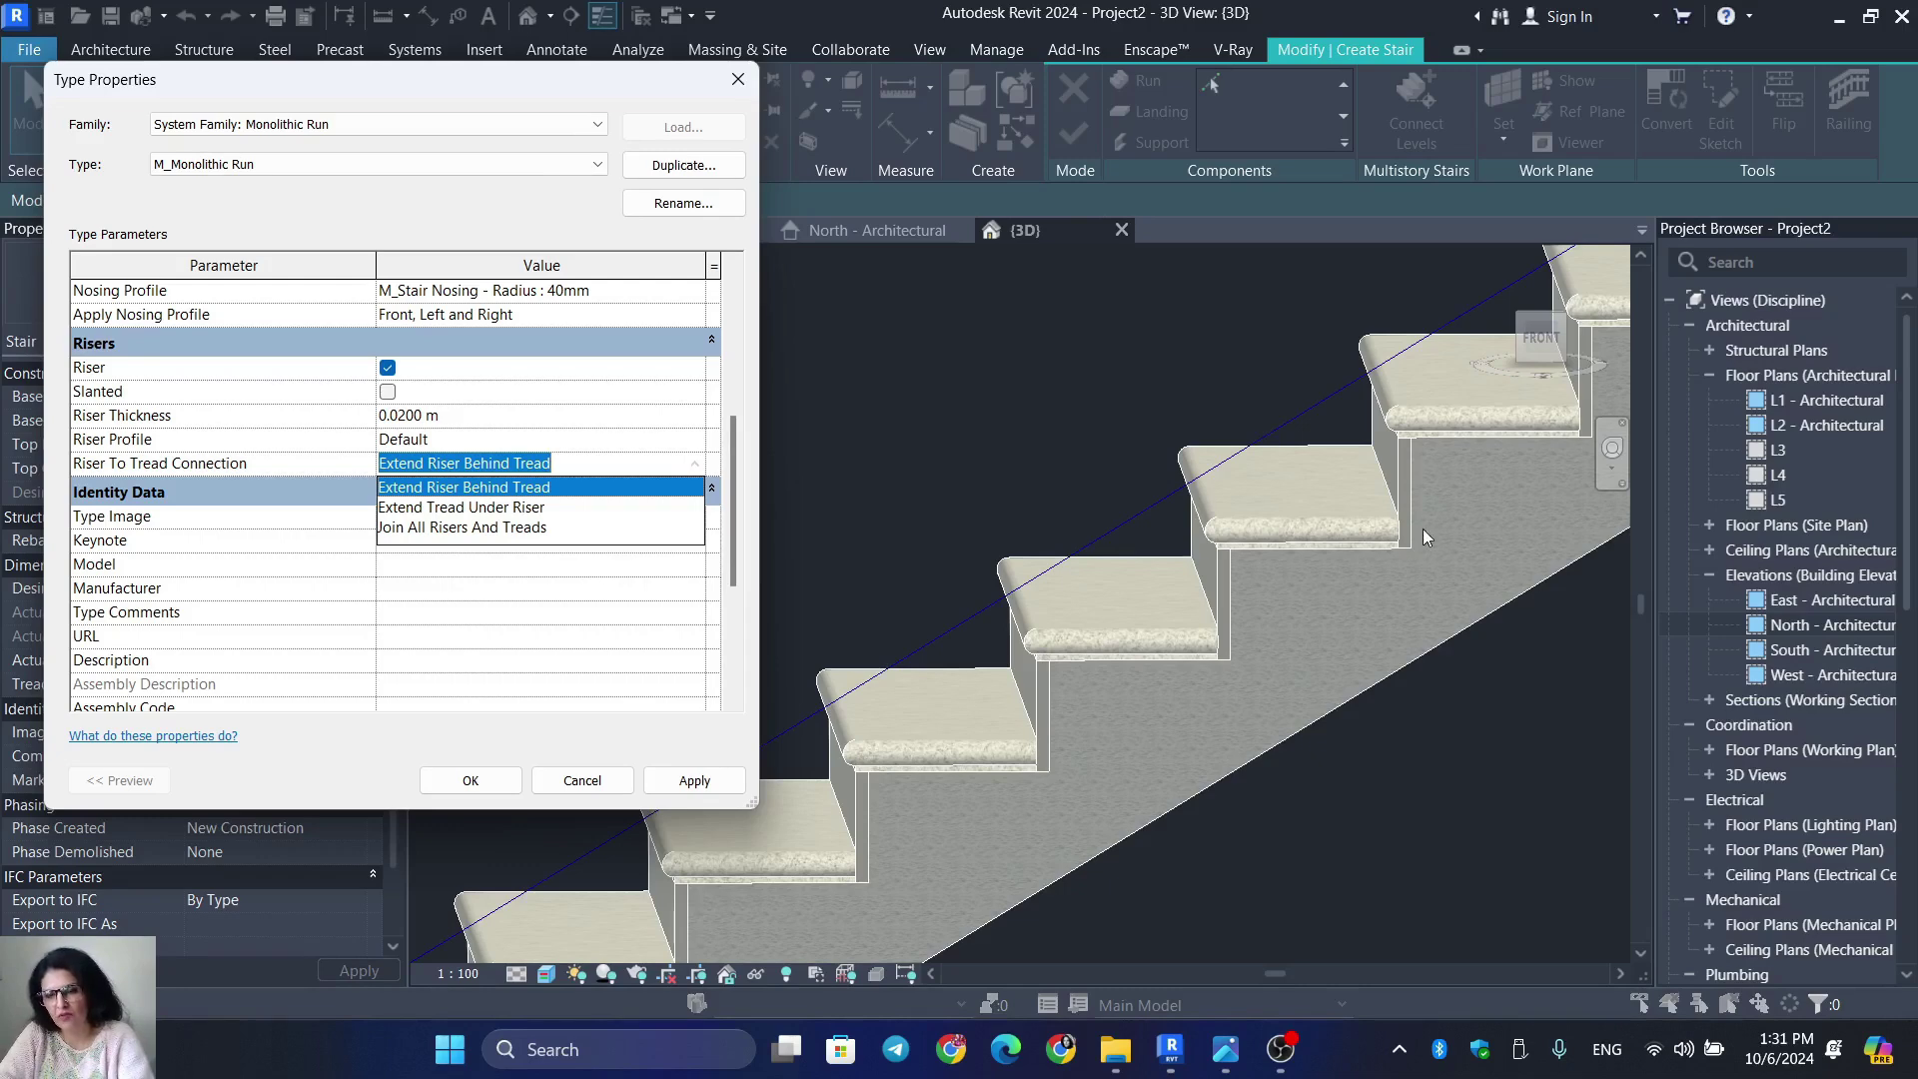
{"action": "left_click", "coordinate": [458, 509]}
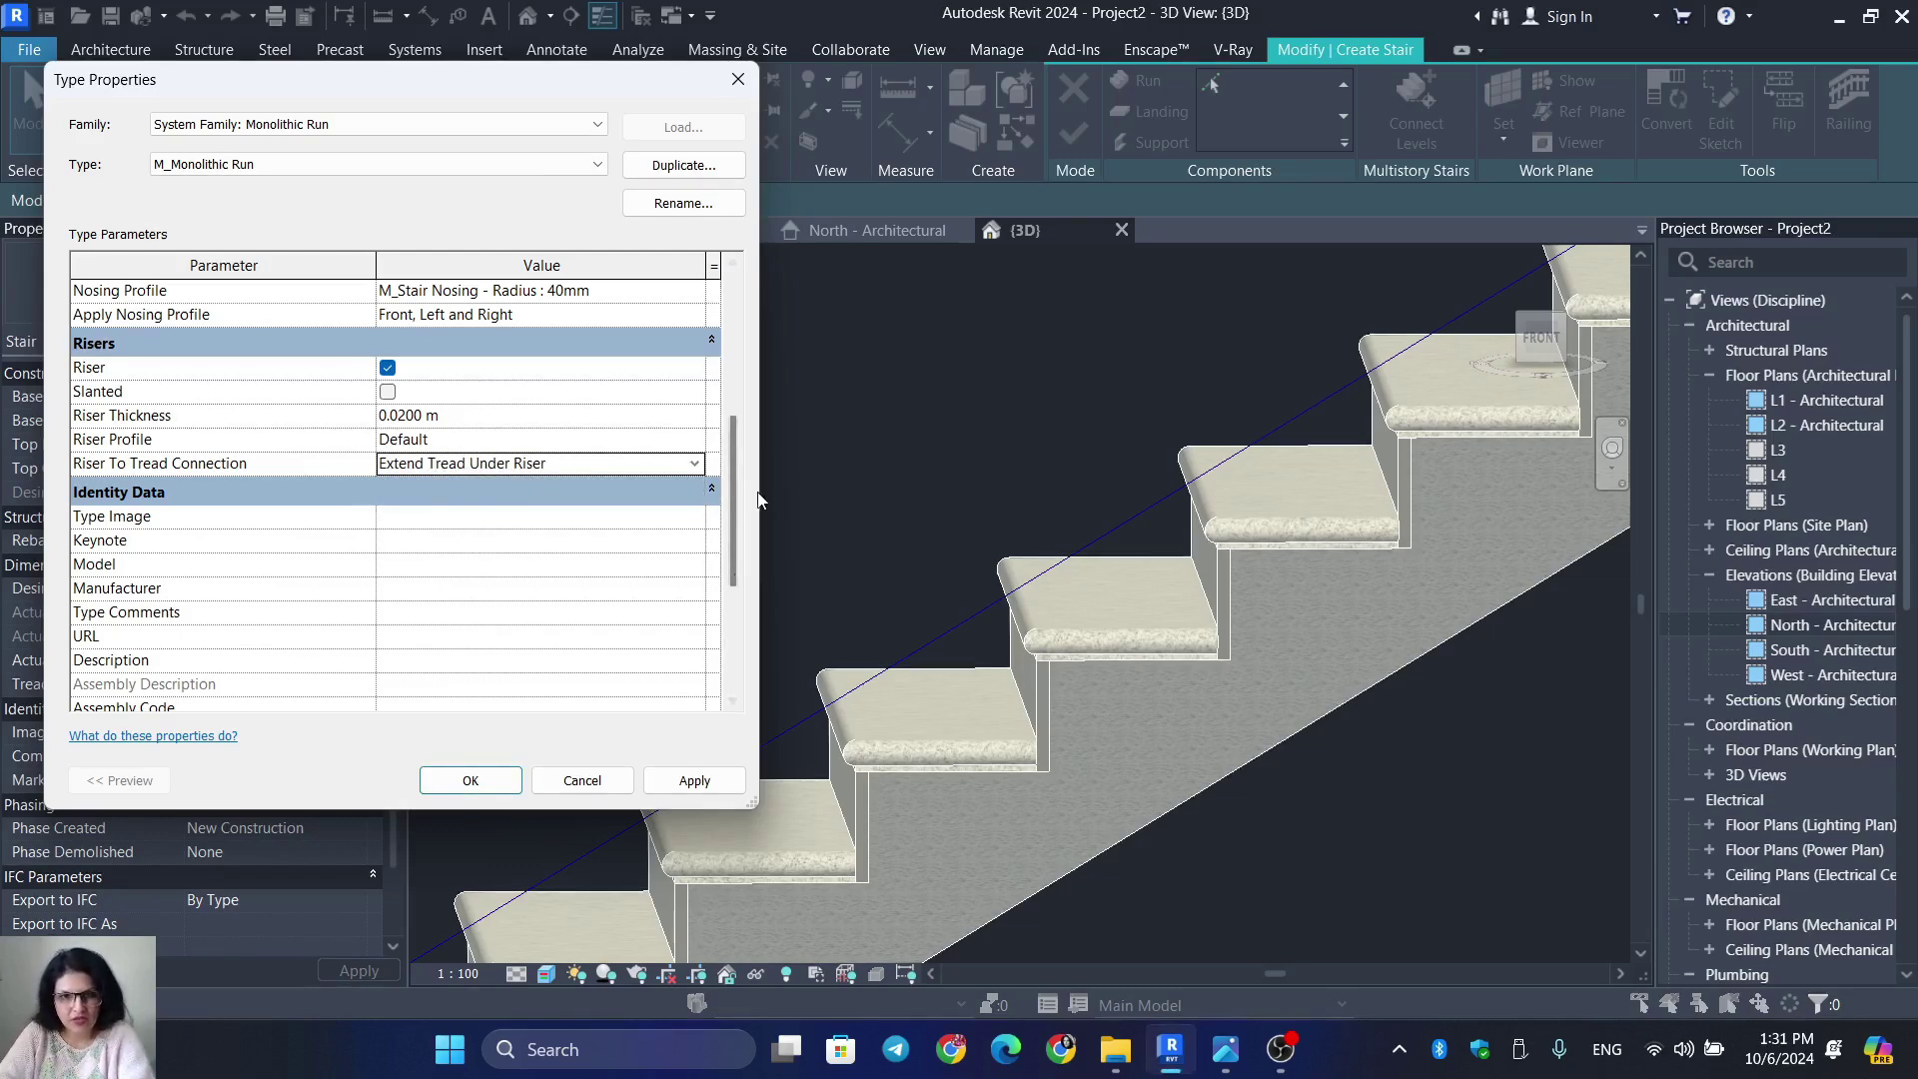
{"action": "left_click", "coordinate": [698, 784]}
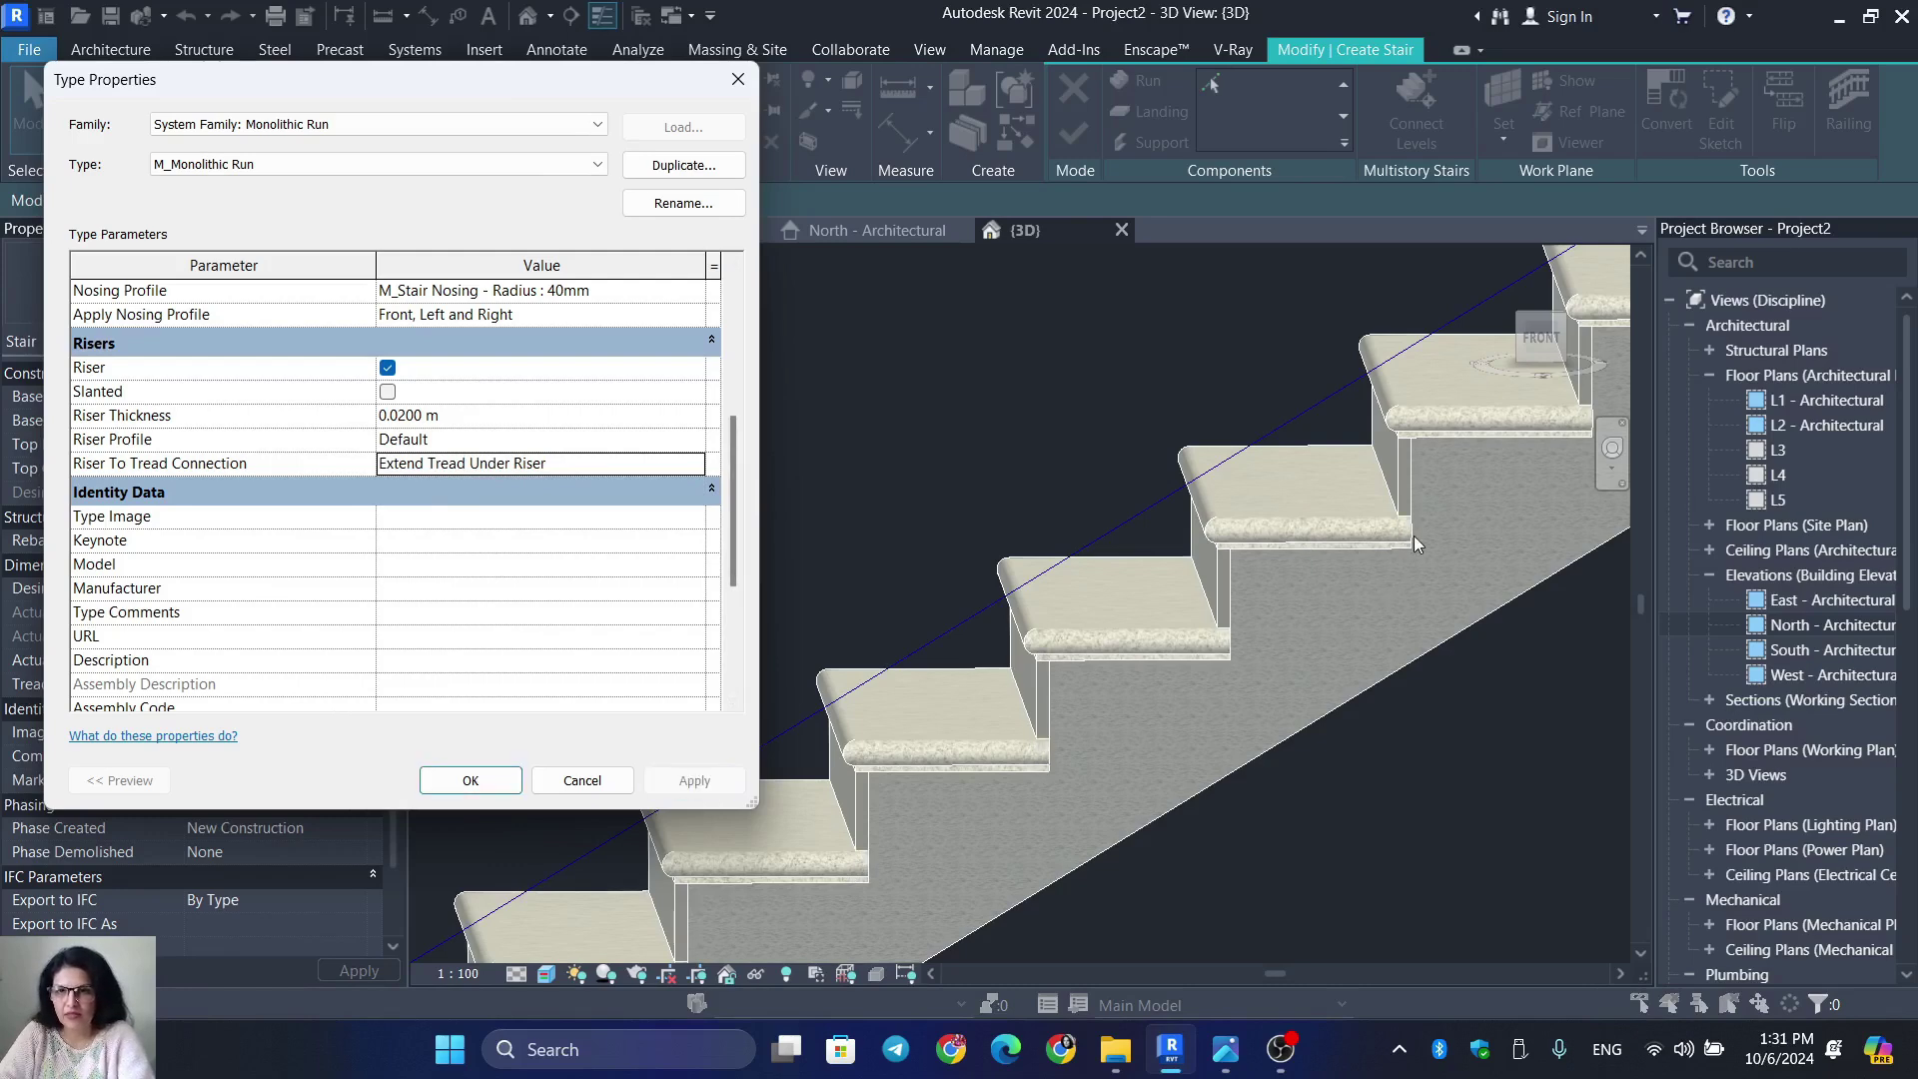
Compare the riser to tread connection options, then apply Extend Riser Behind Tread to the run type
{"action": "left_click", "coordinate": [701, 468]}
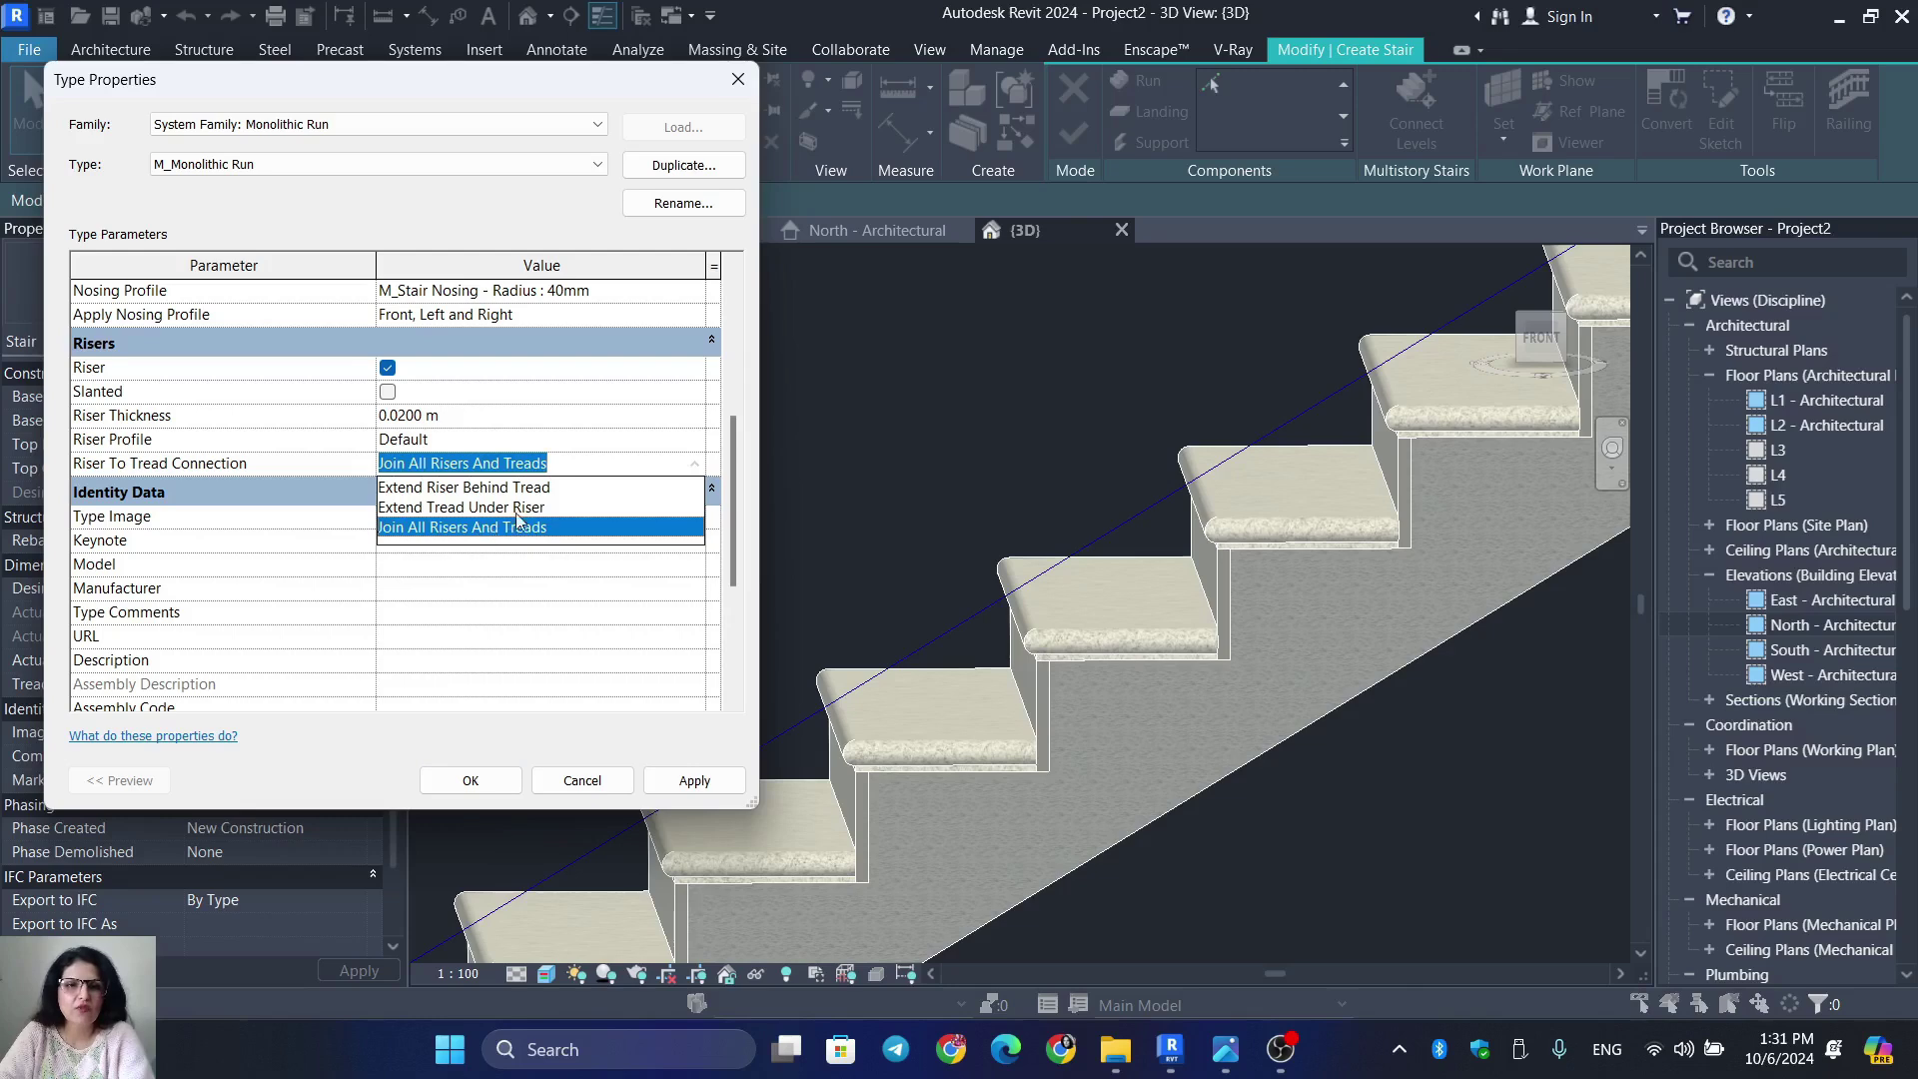
{"action": "left_click", "coordinate": [515, 507]}
{"action": "left_click", "coordinate": [712, 465]}
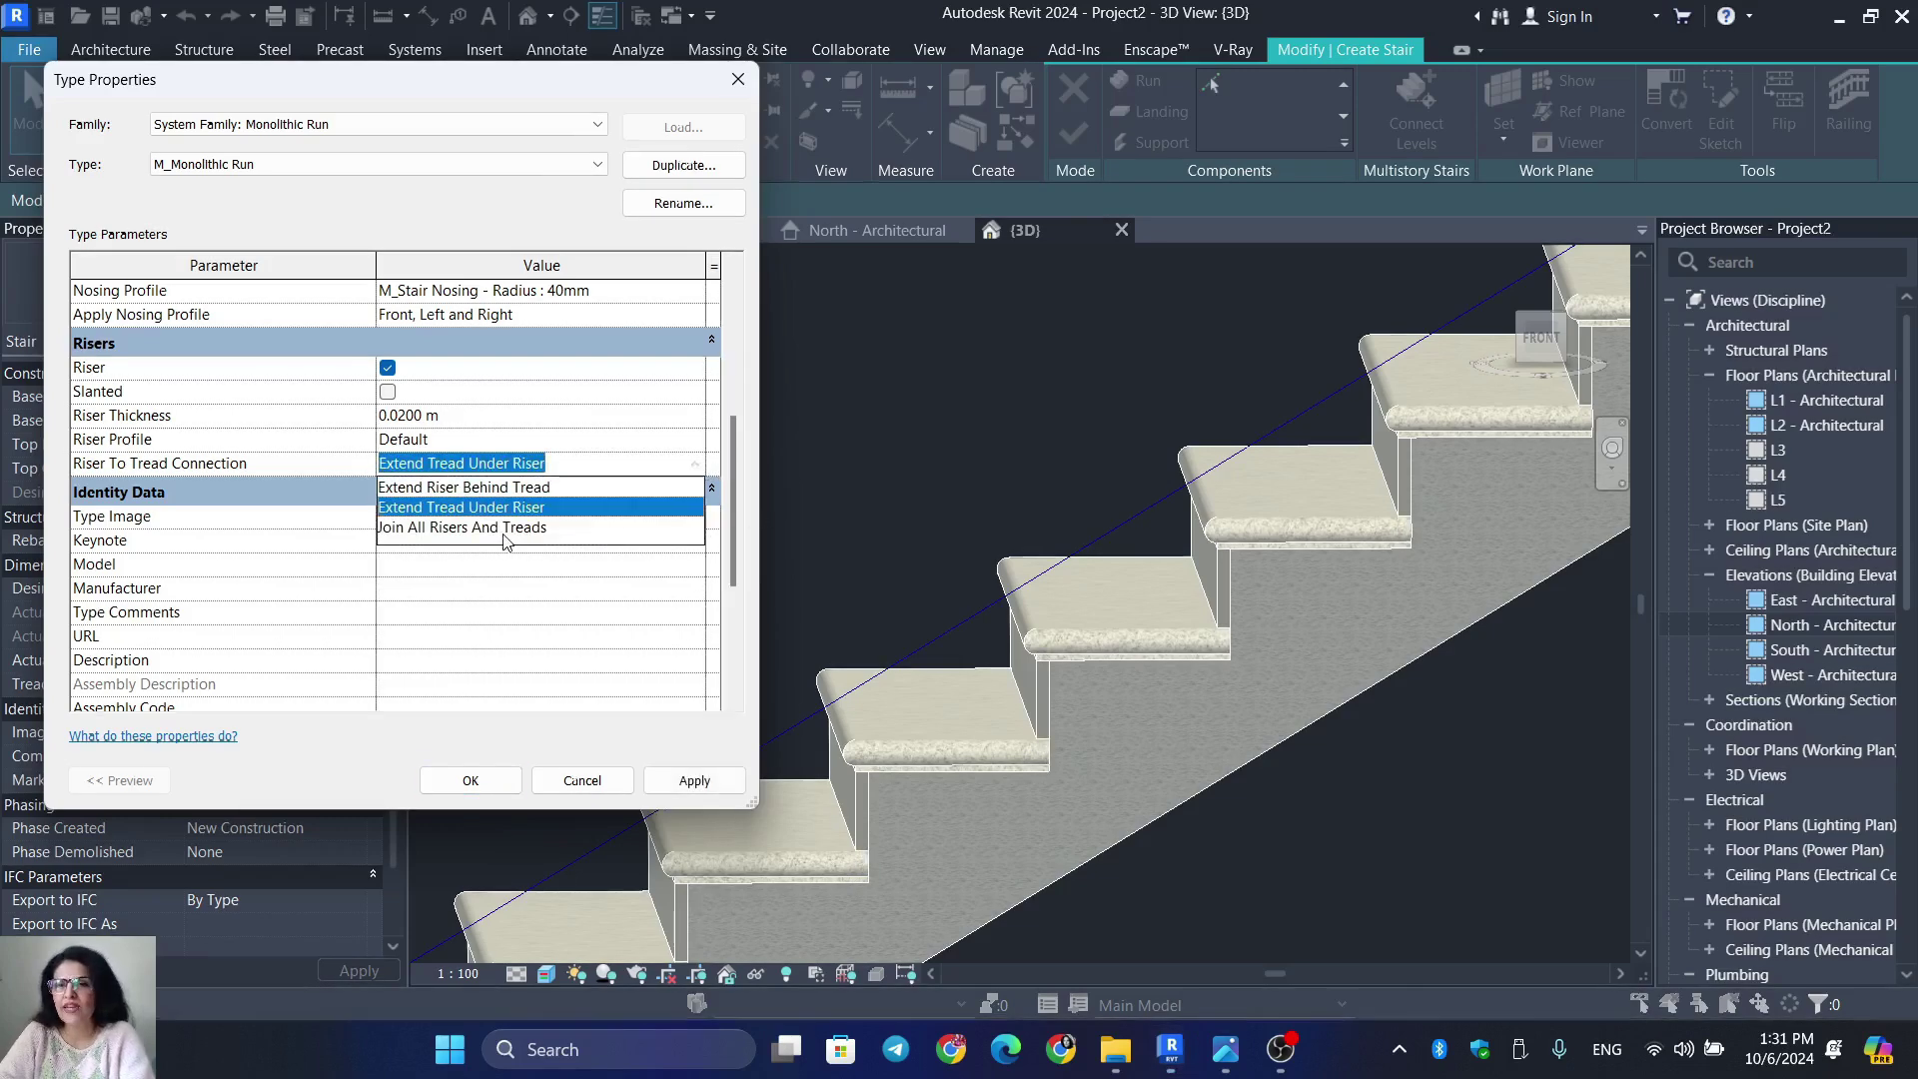
{"action": "left_click", "coordinate": [579, 488]}
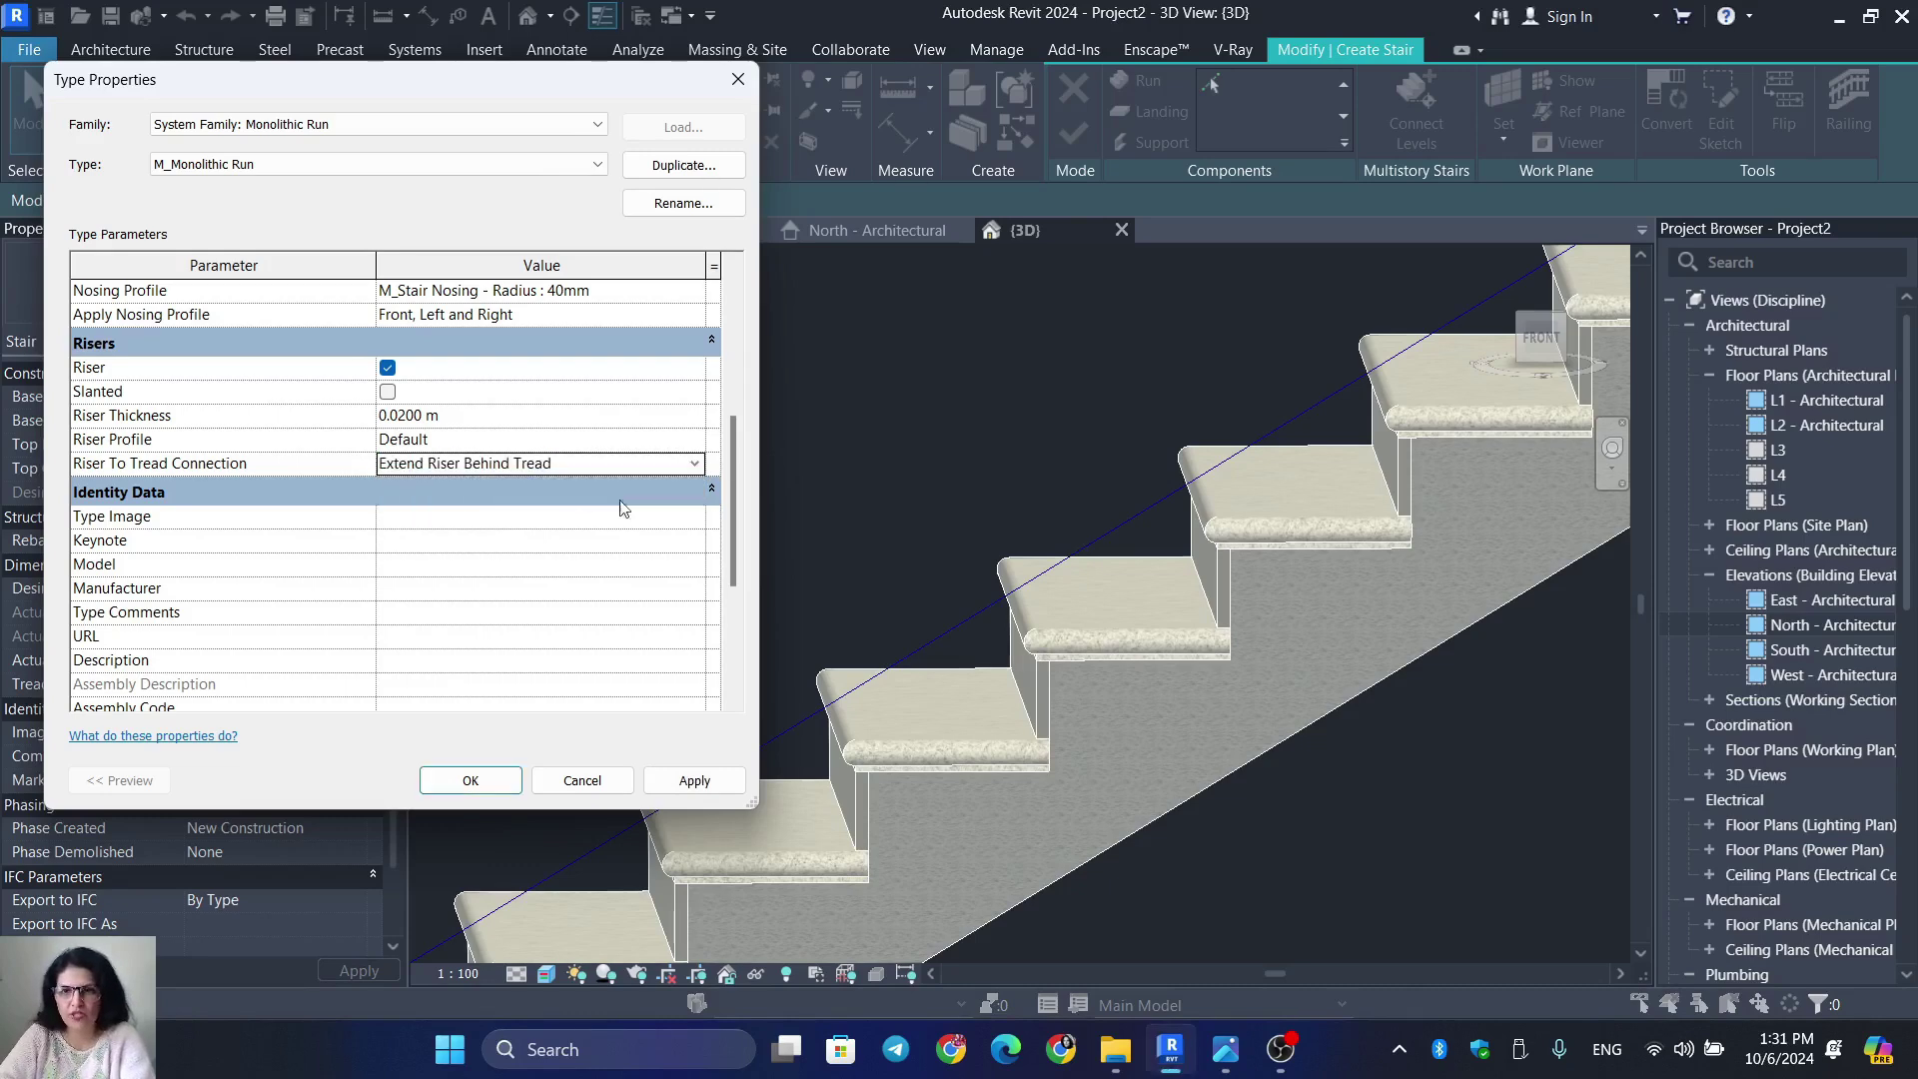
{"action": "left_click", "coordinate": [703, 465]}
{"action": "left_click", "coordinate": [441, 485]}
{"action": "left_click", "coordinate": [727, 787]}
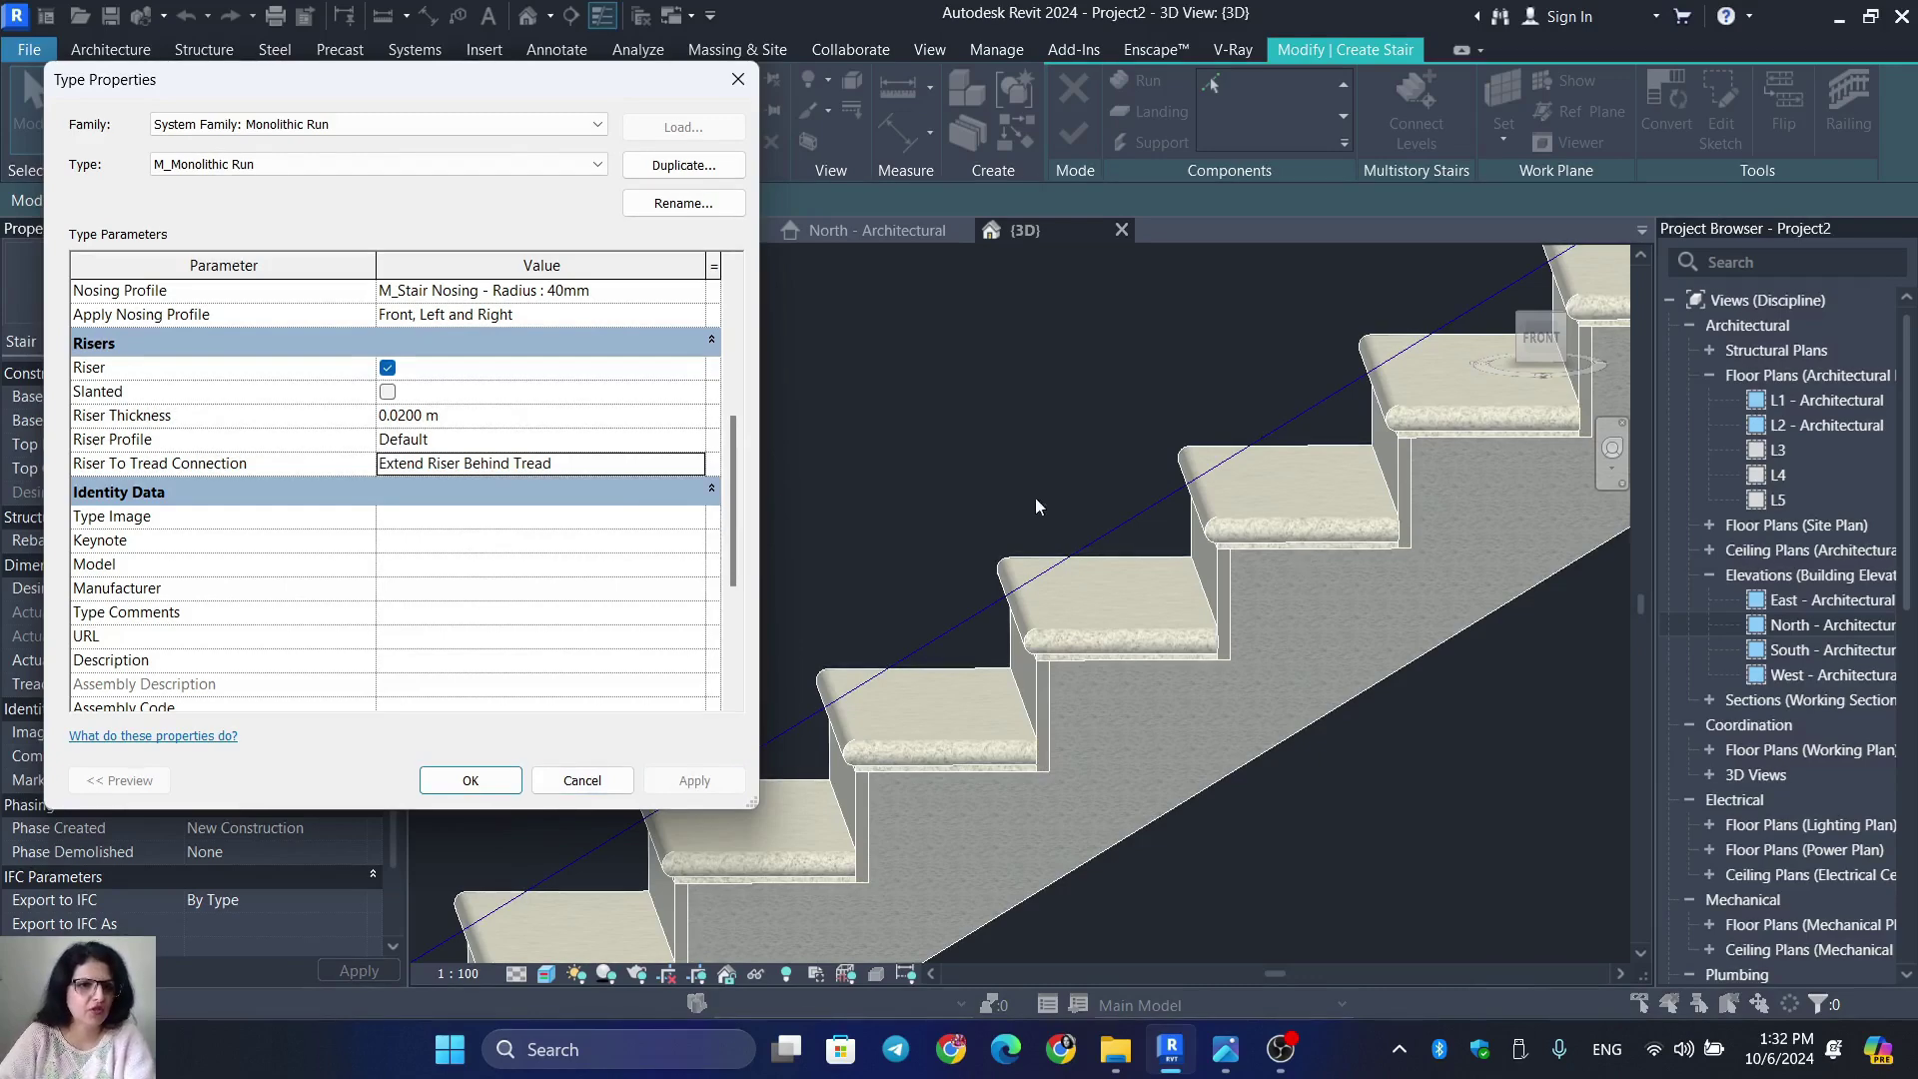
Try the M_Fascia-Flat : 19 x 89mm profile on the risers and apply it to the run type
{"action": "scroll", "coordinate": [220, 599], "scroll_direction": "down", "scroll_amount": 3}
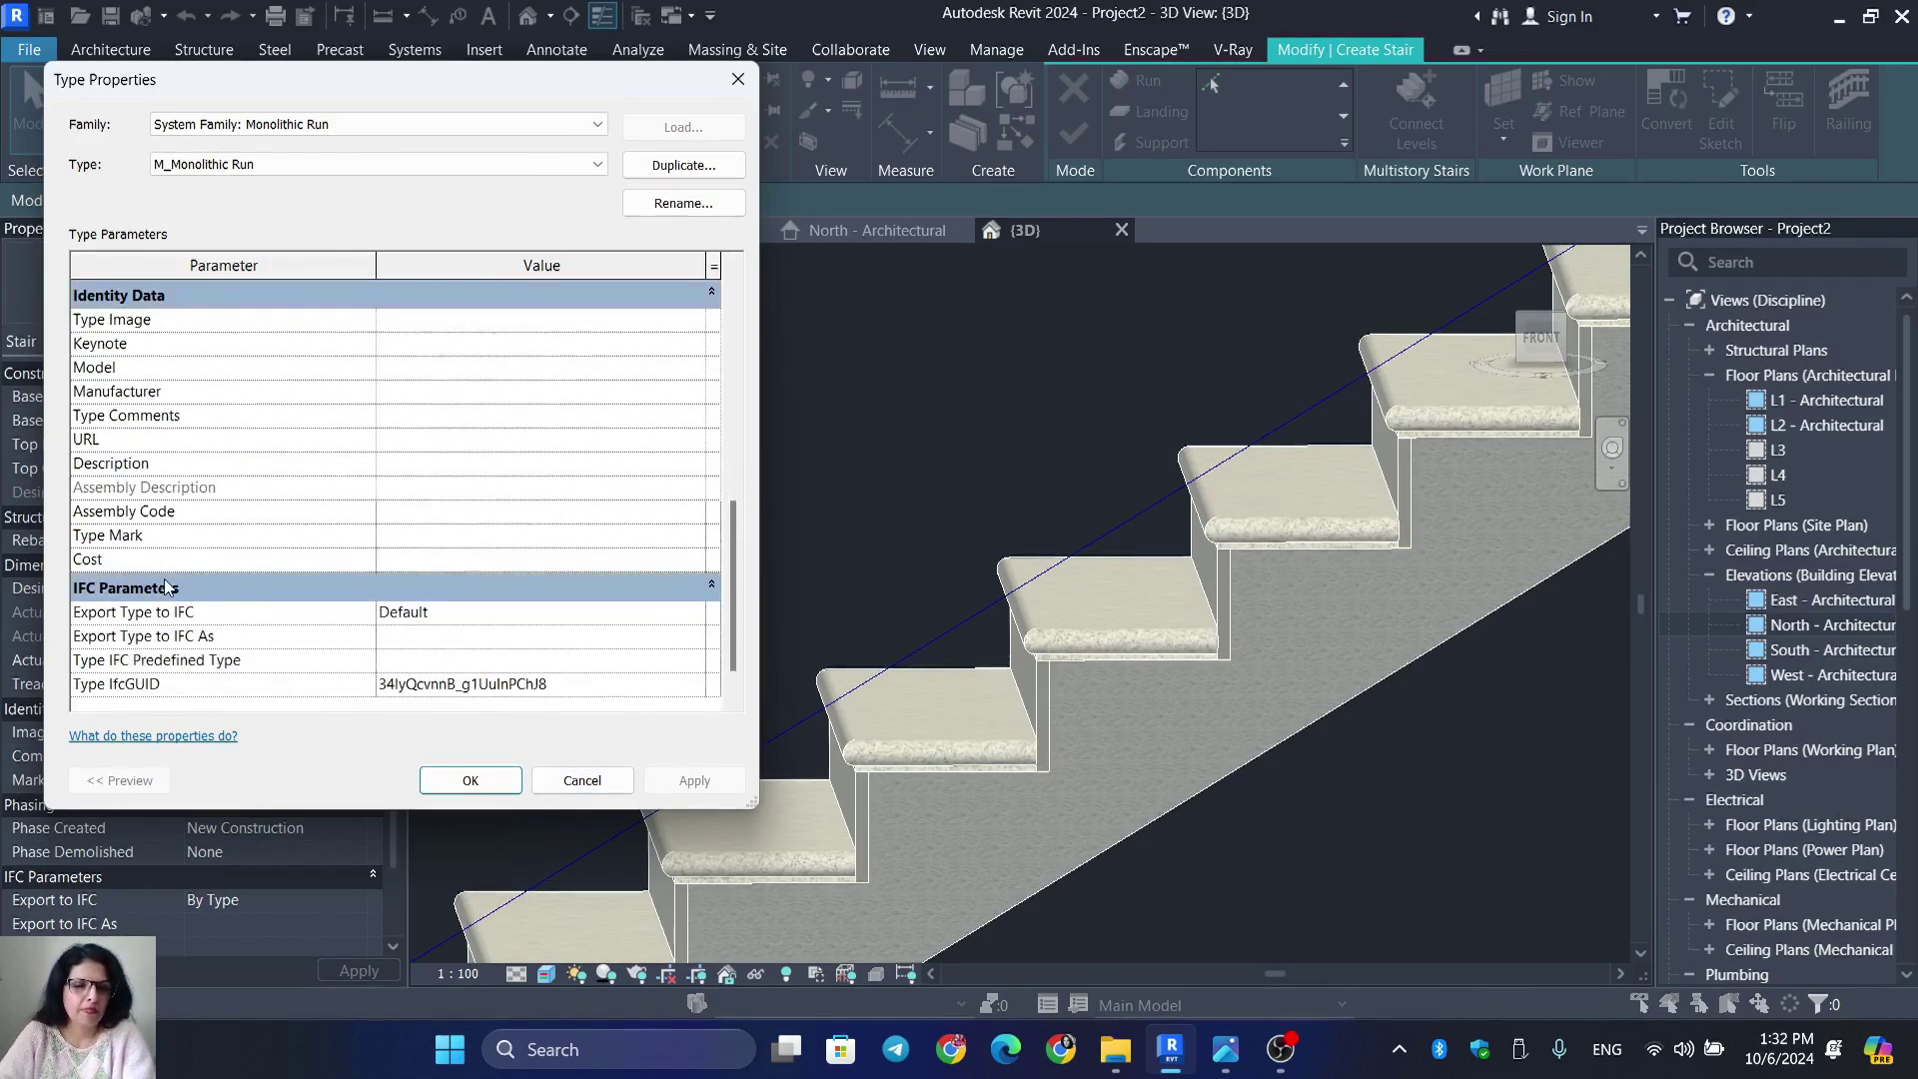
{"action": "scroll", "coordinate": [190, 599], "scroll_direction": "up", "scroll_amount": 5}
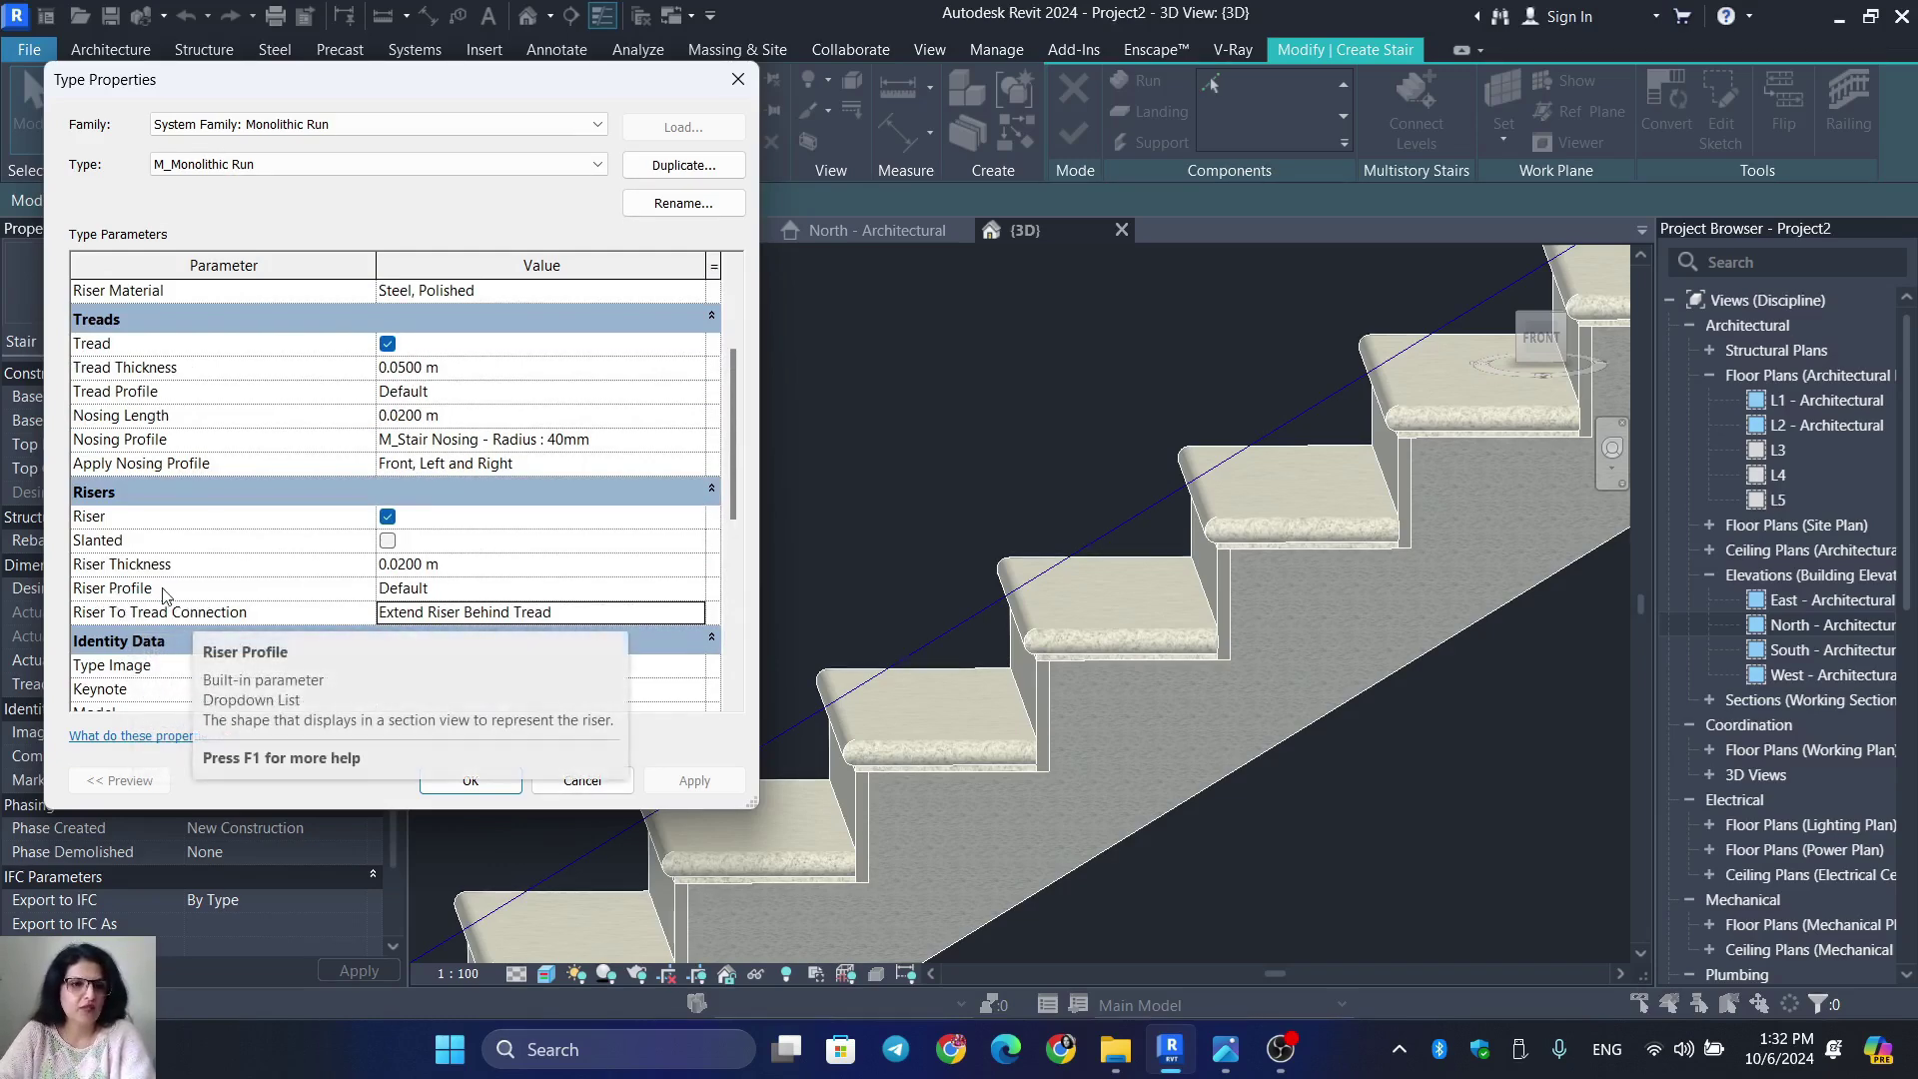
{"action": "left_click", "coordinate": [699, 592]}
{"action": "left_click", "coordinate": [700, 592]}
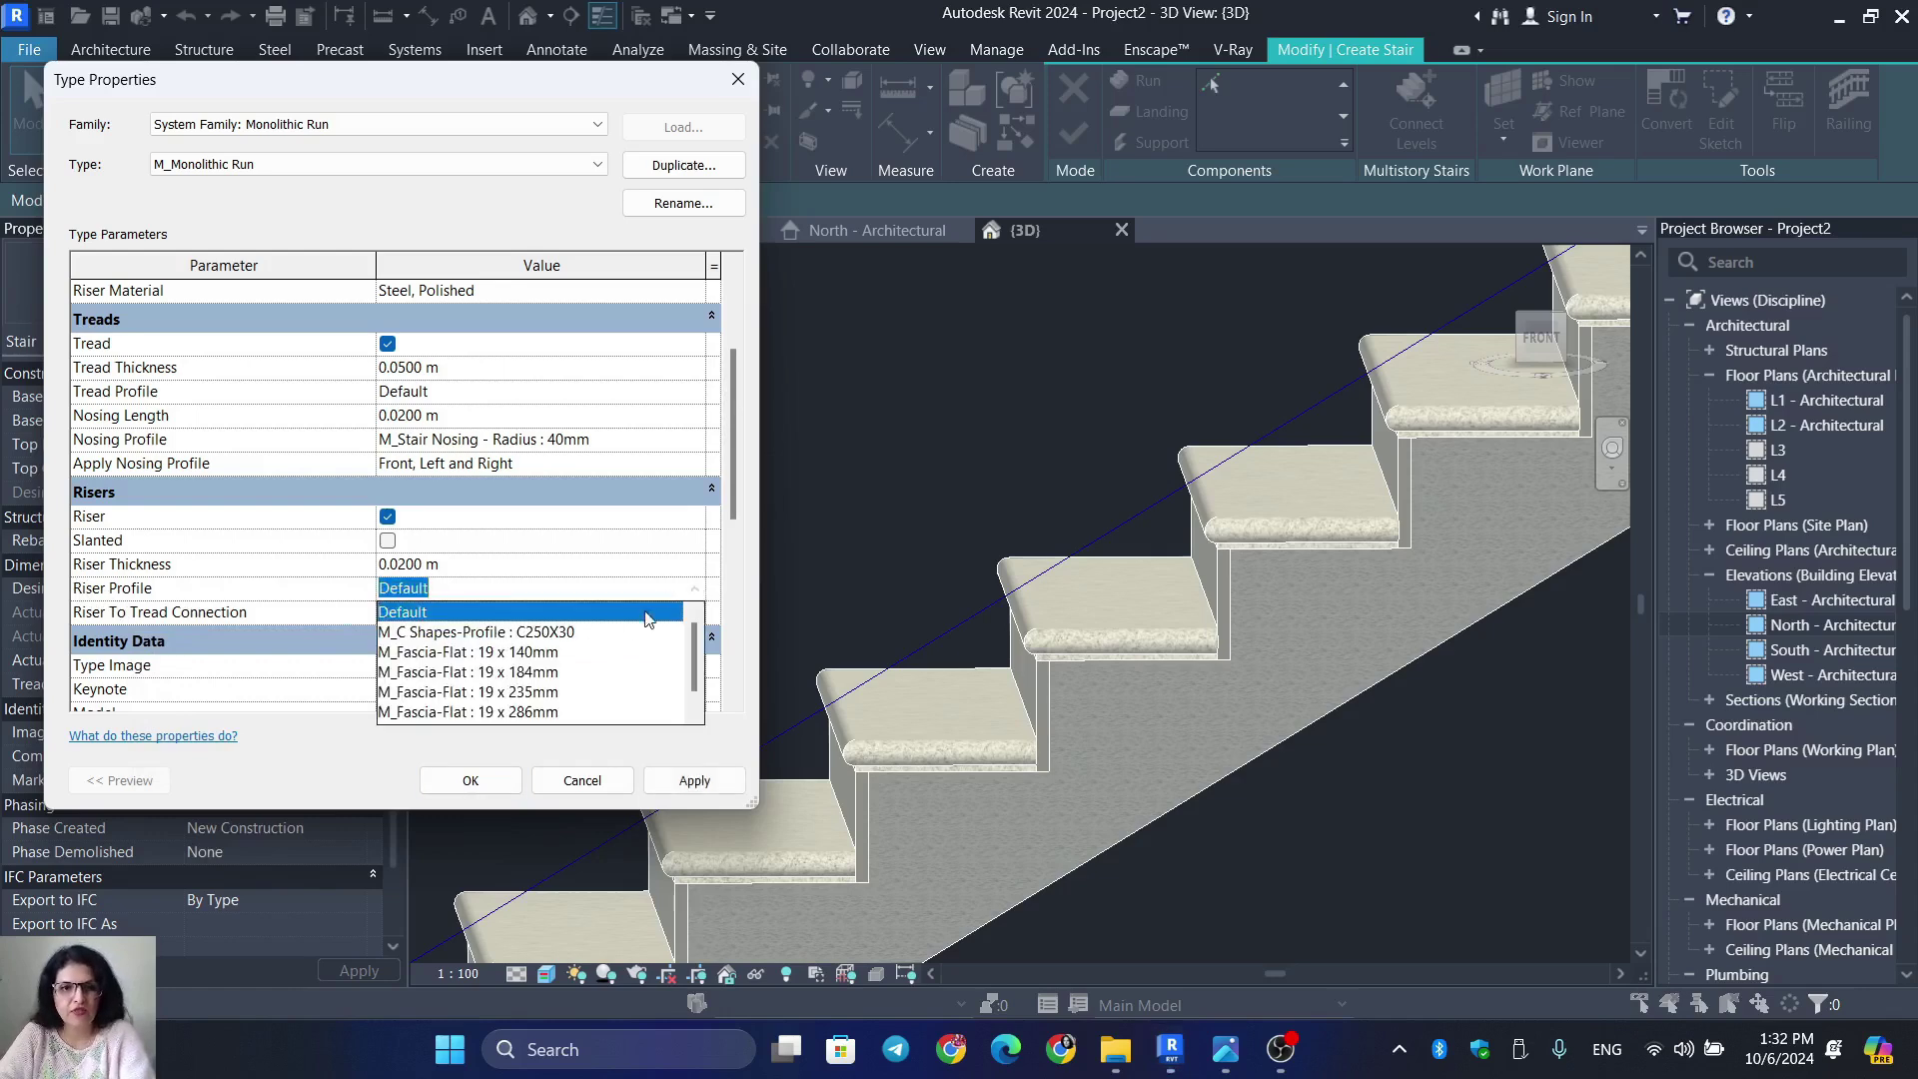
{"action": "scroll", "coordinate": [594, 655], "scroll_direction": "down", "scroll_amount": 1}
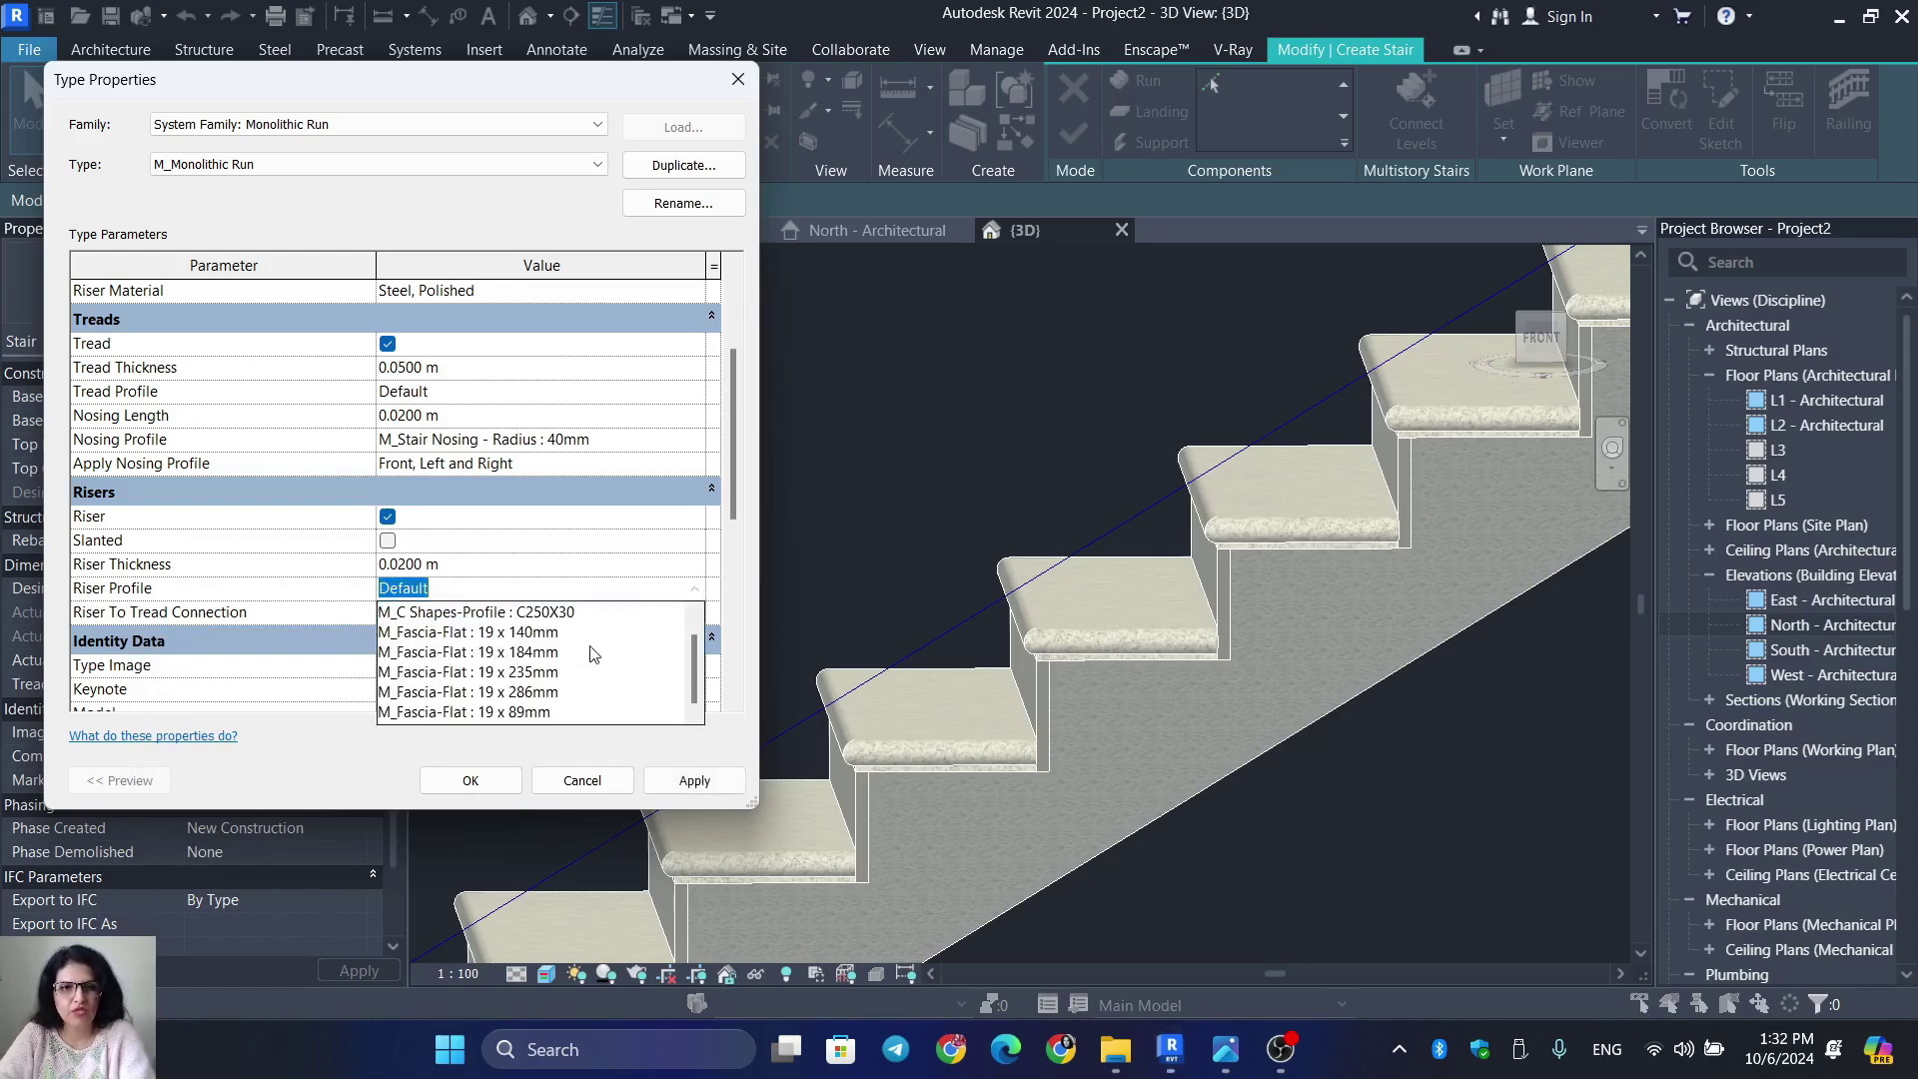
{"action": "left_click", "coordinate": [497, 712]}
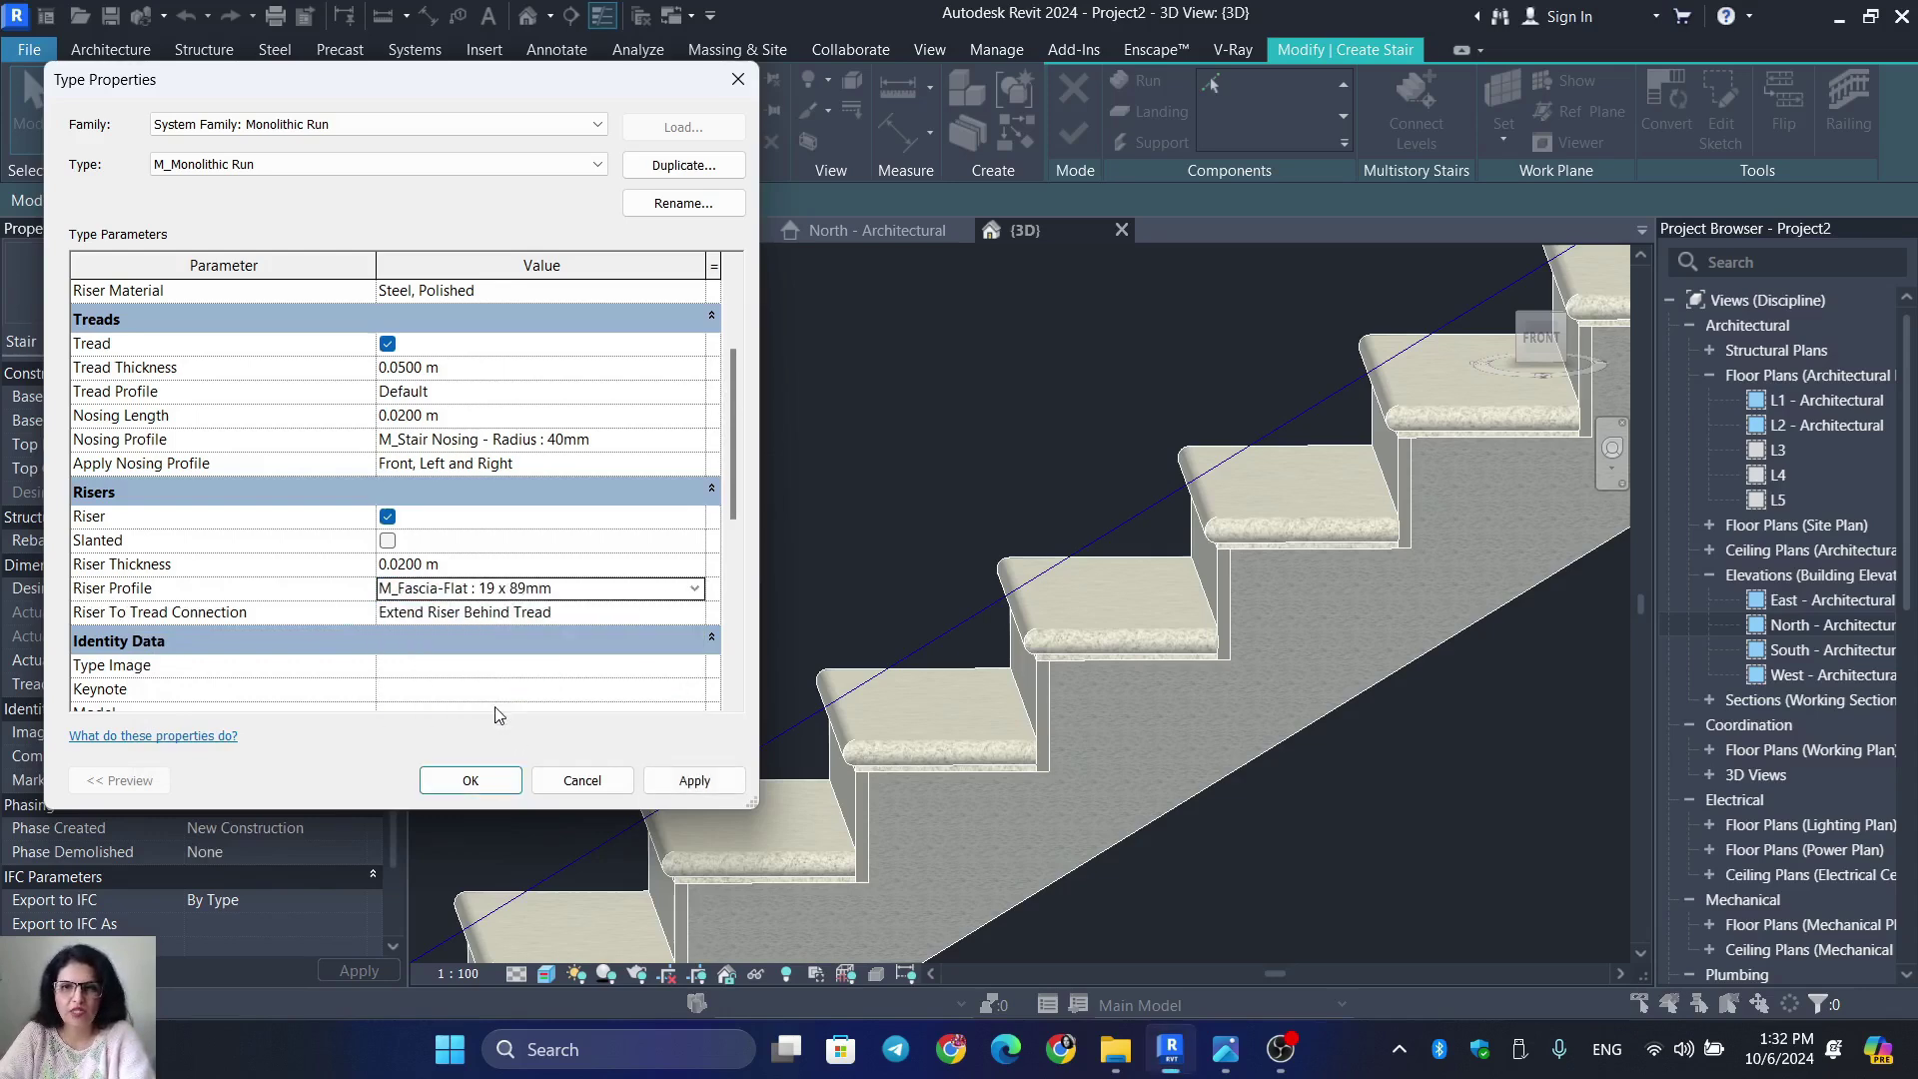
{"action": "left_click", "coordinate": [694, 781]}
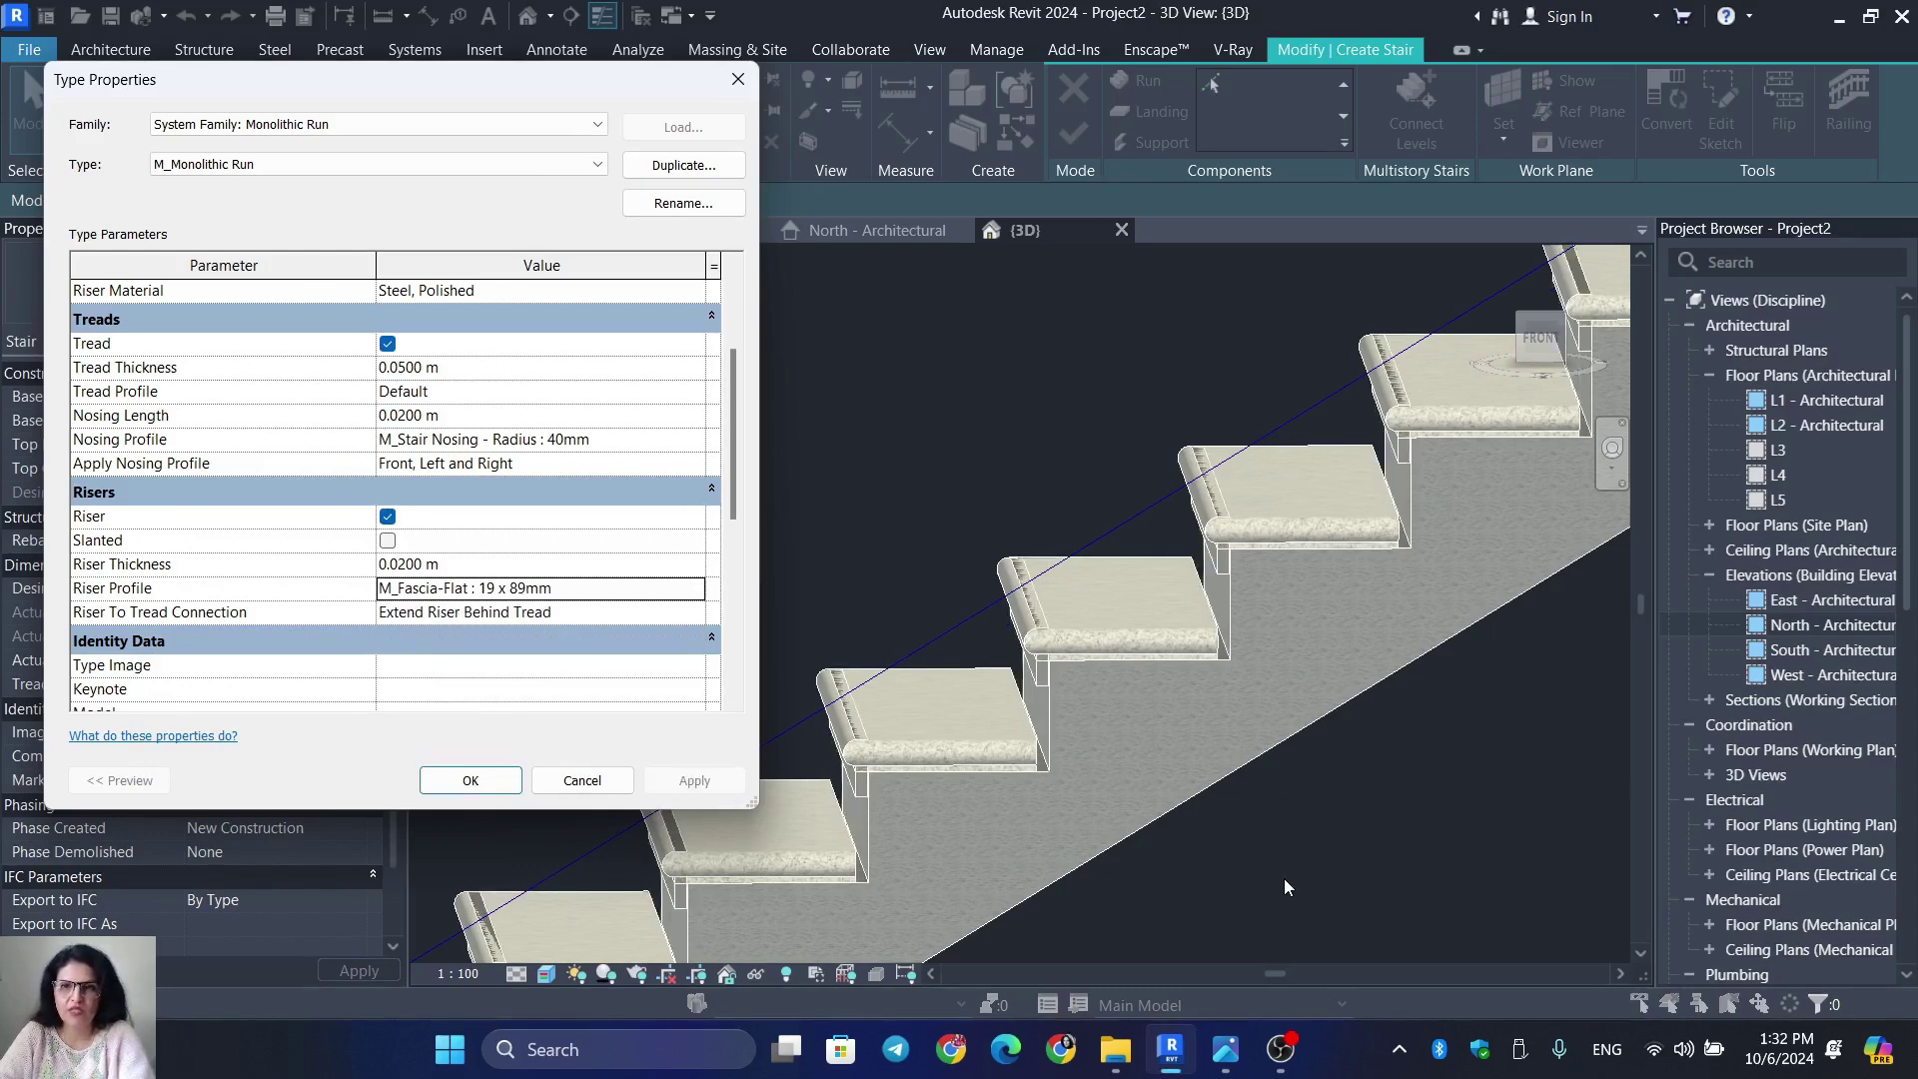
Set the riser profile back to Default, apply it and accept the run's type properties
{"action": "left_click", "coordinate": [600, 588]}
{"action": "left_click", "coordinate": [694, 589]}
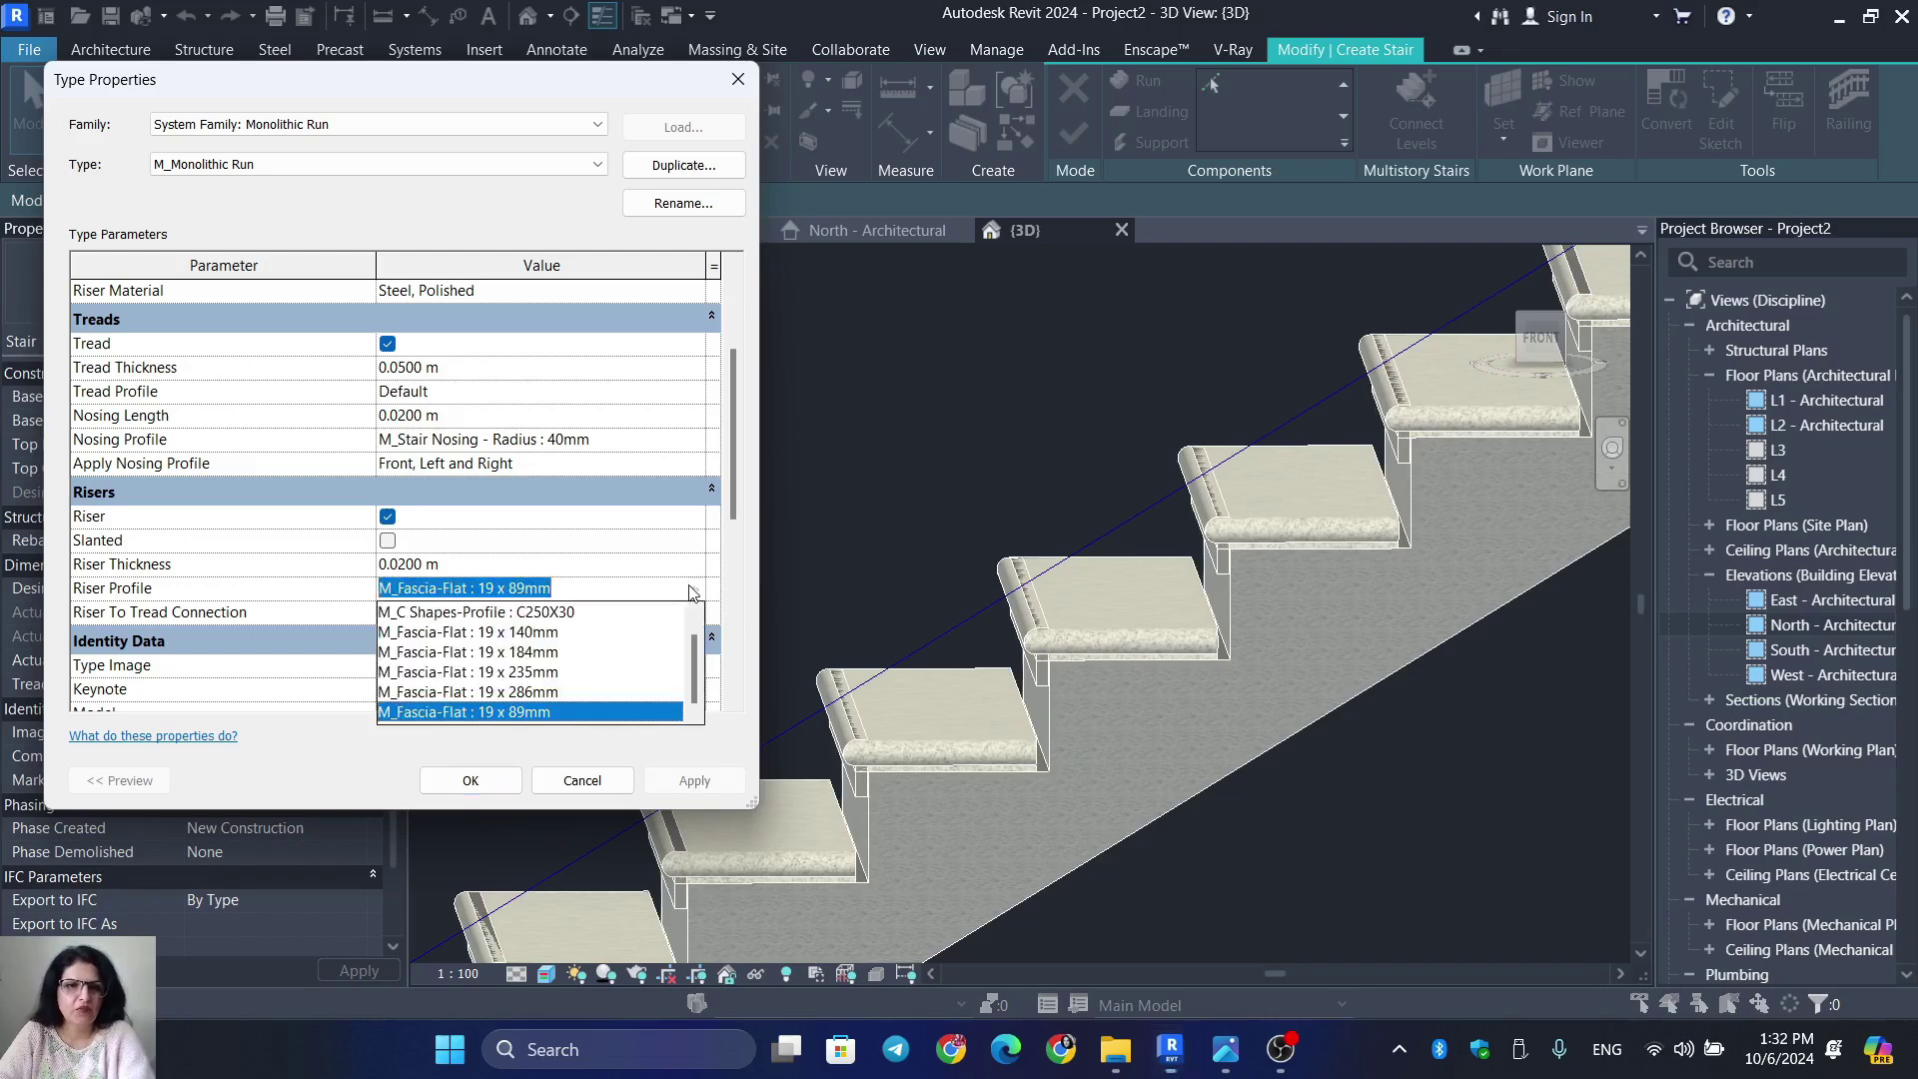
{"action": "scroll", "coordinate": [528, 639], "scroll_direction": "up", "scroll_amount": 1}
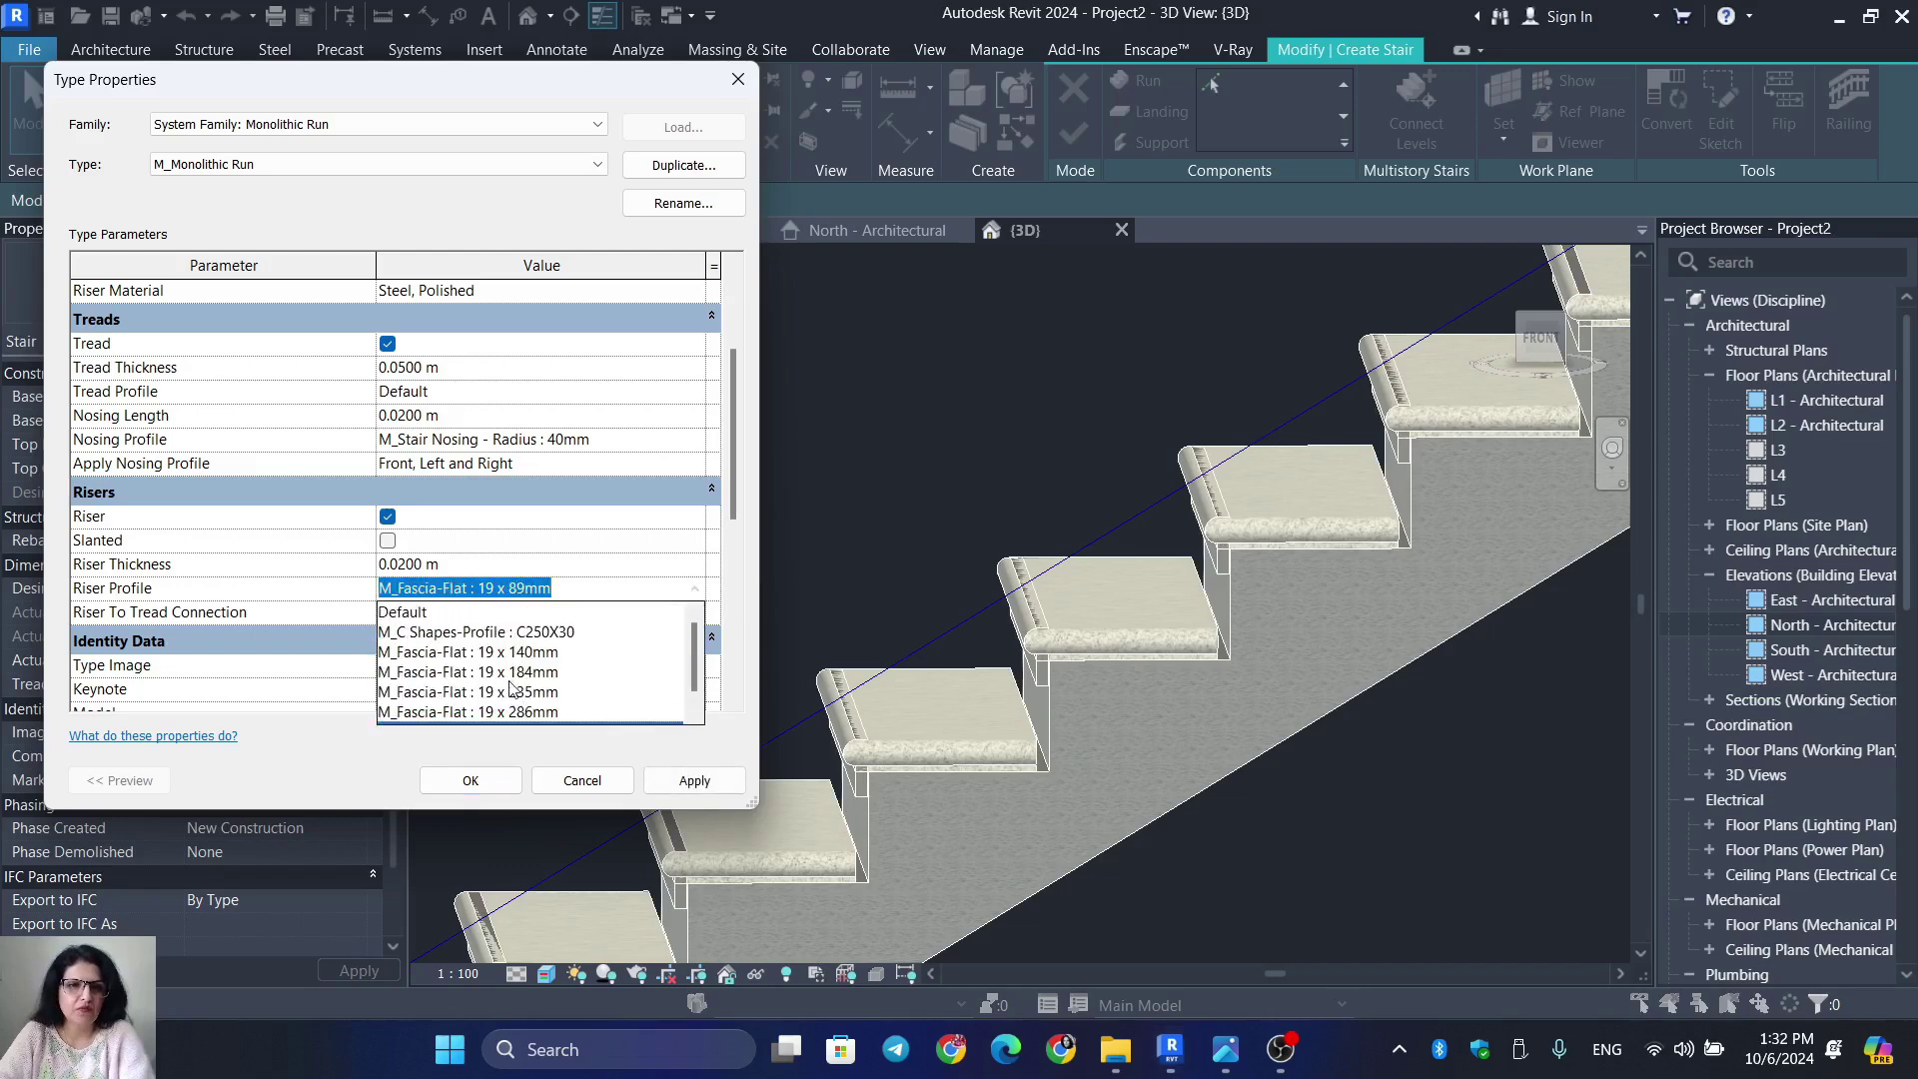
{"action": "left_click", "coordinate": [389, 612]}
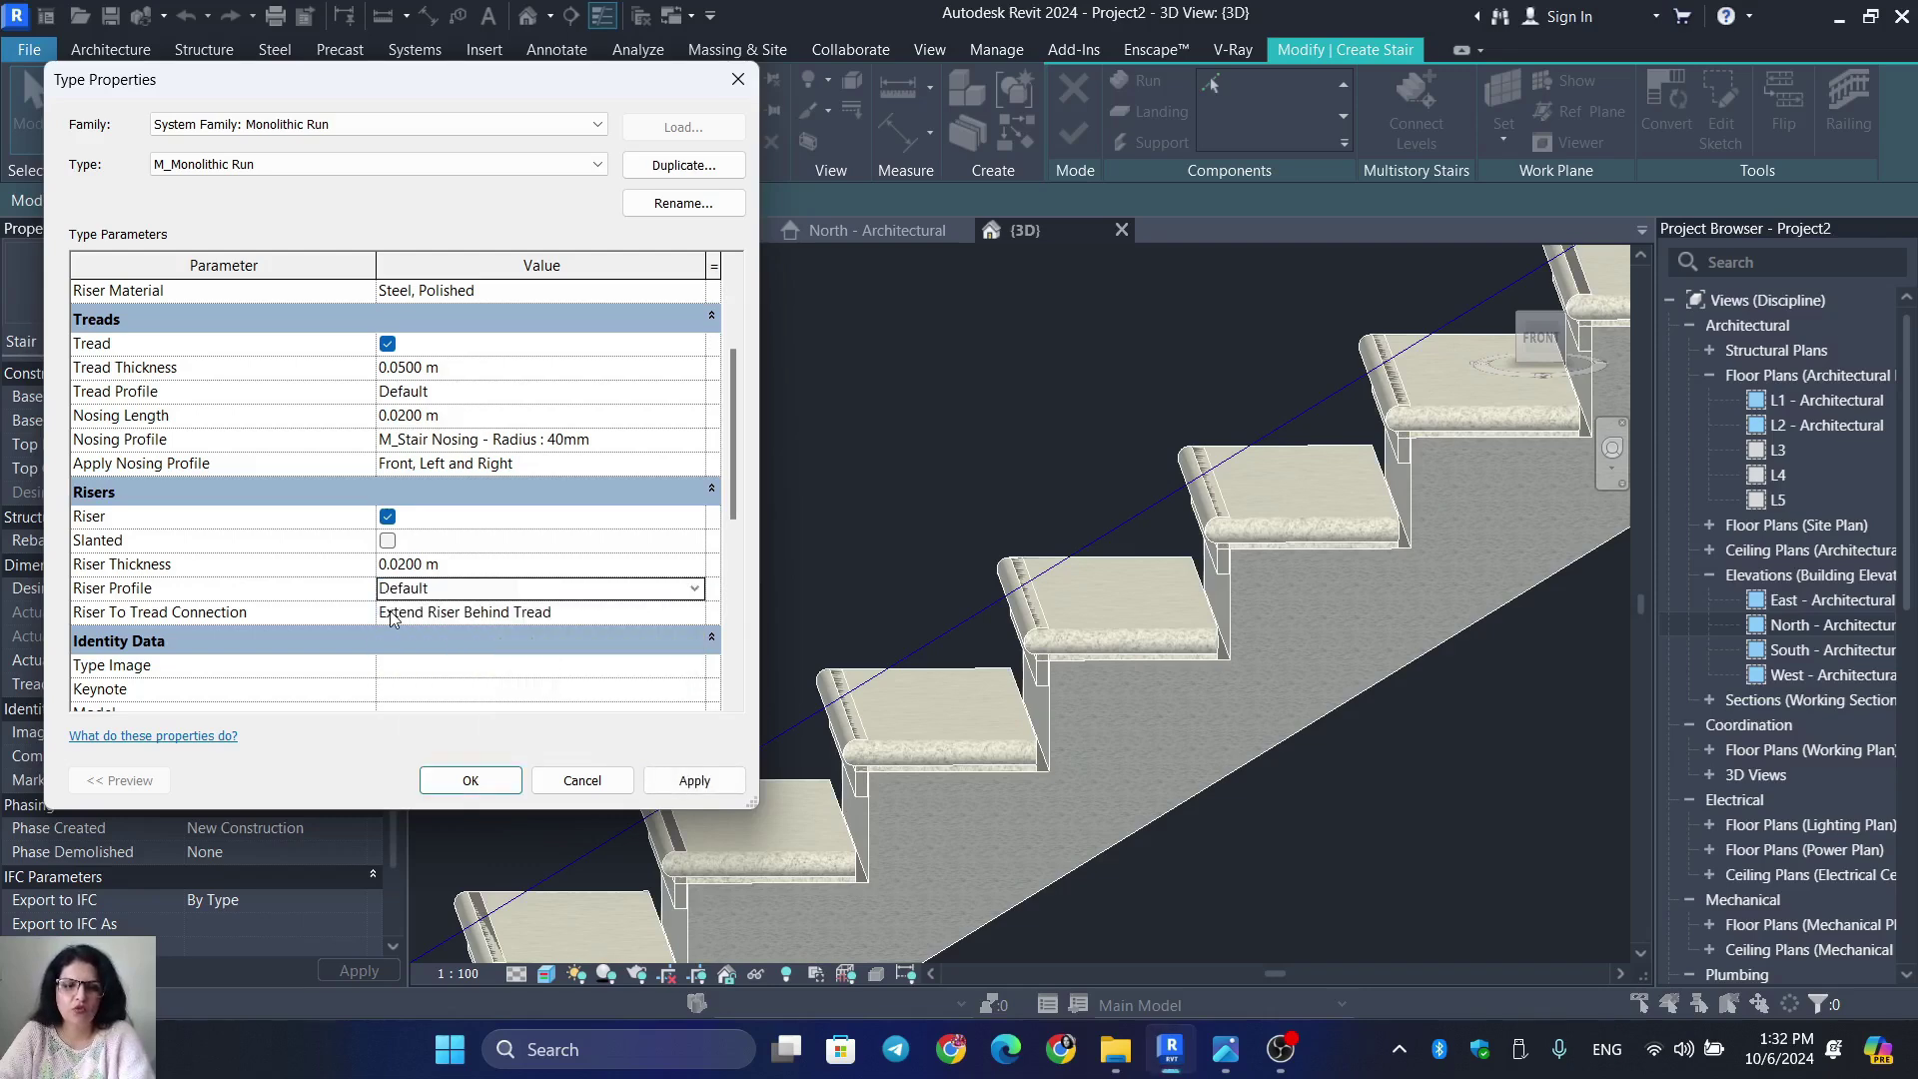
{"action": "left_click", "coordinate": [713, 782]}
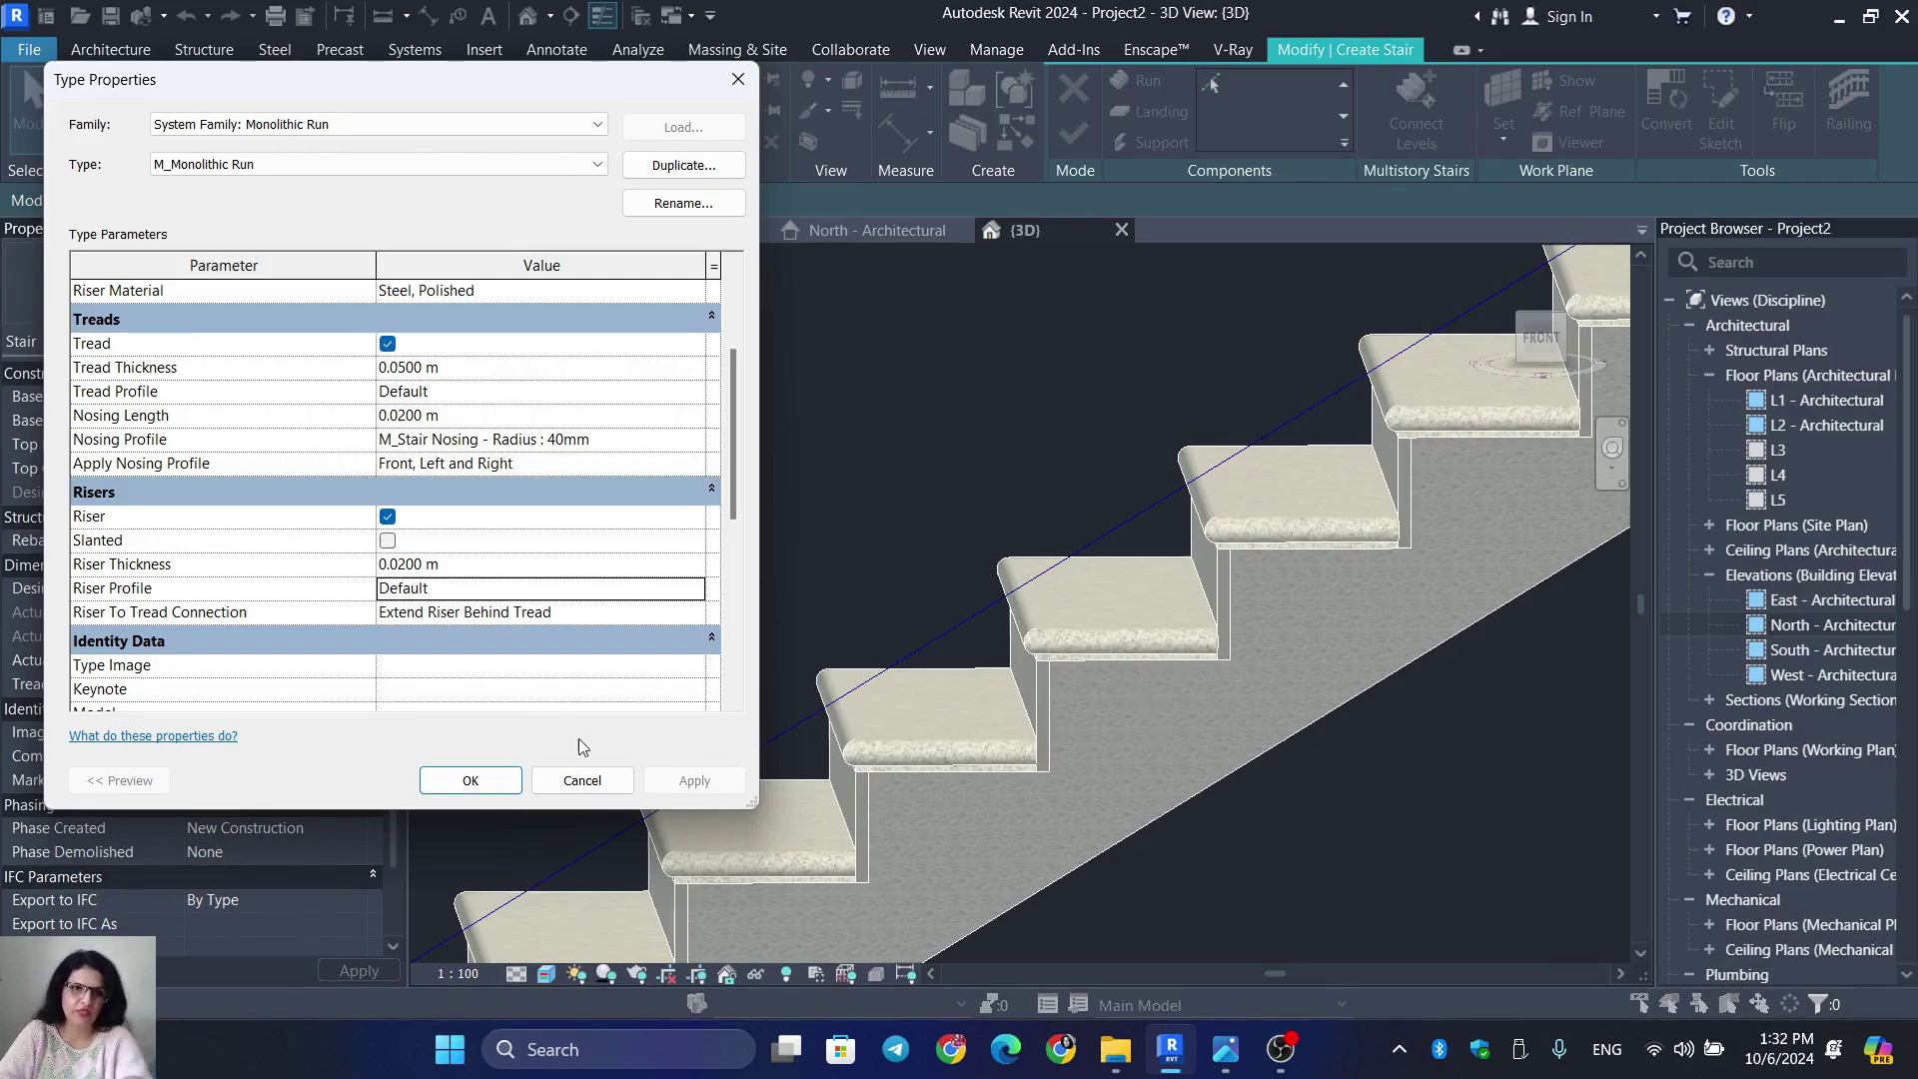
{"action": "left_click", "coordinate": [445, 789]}
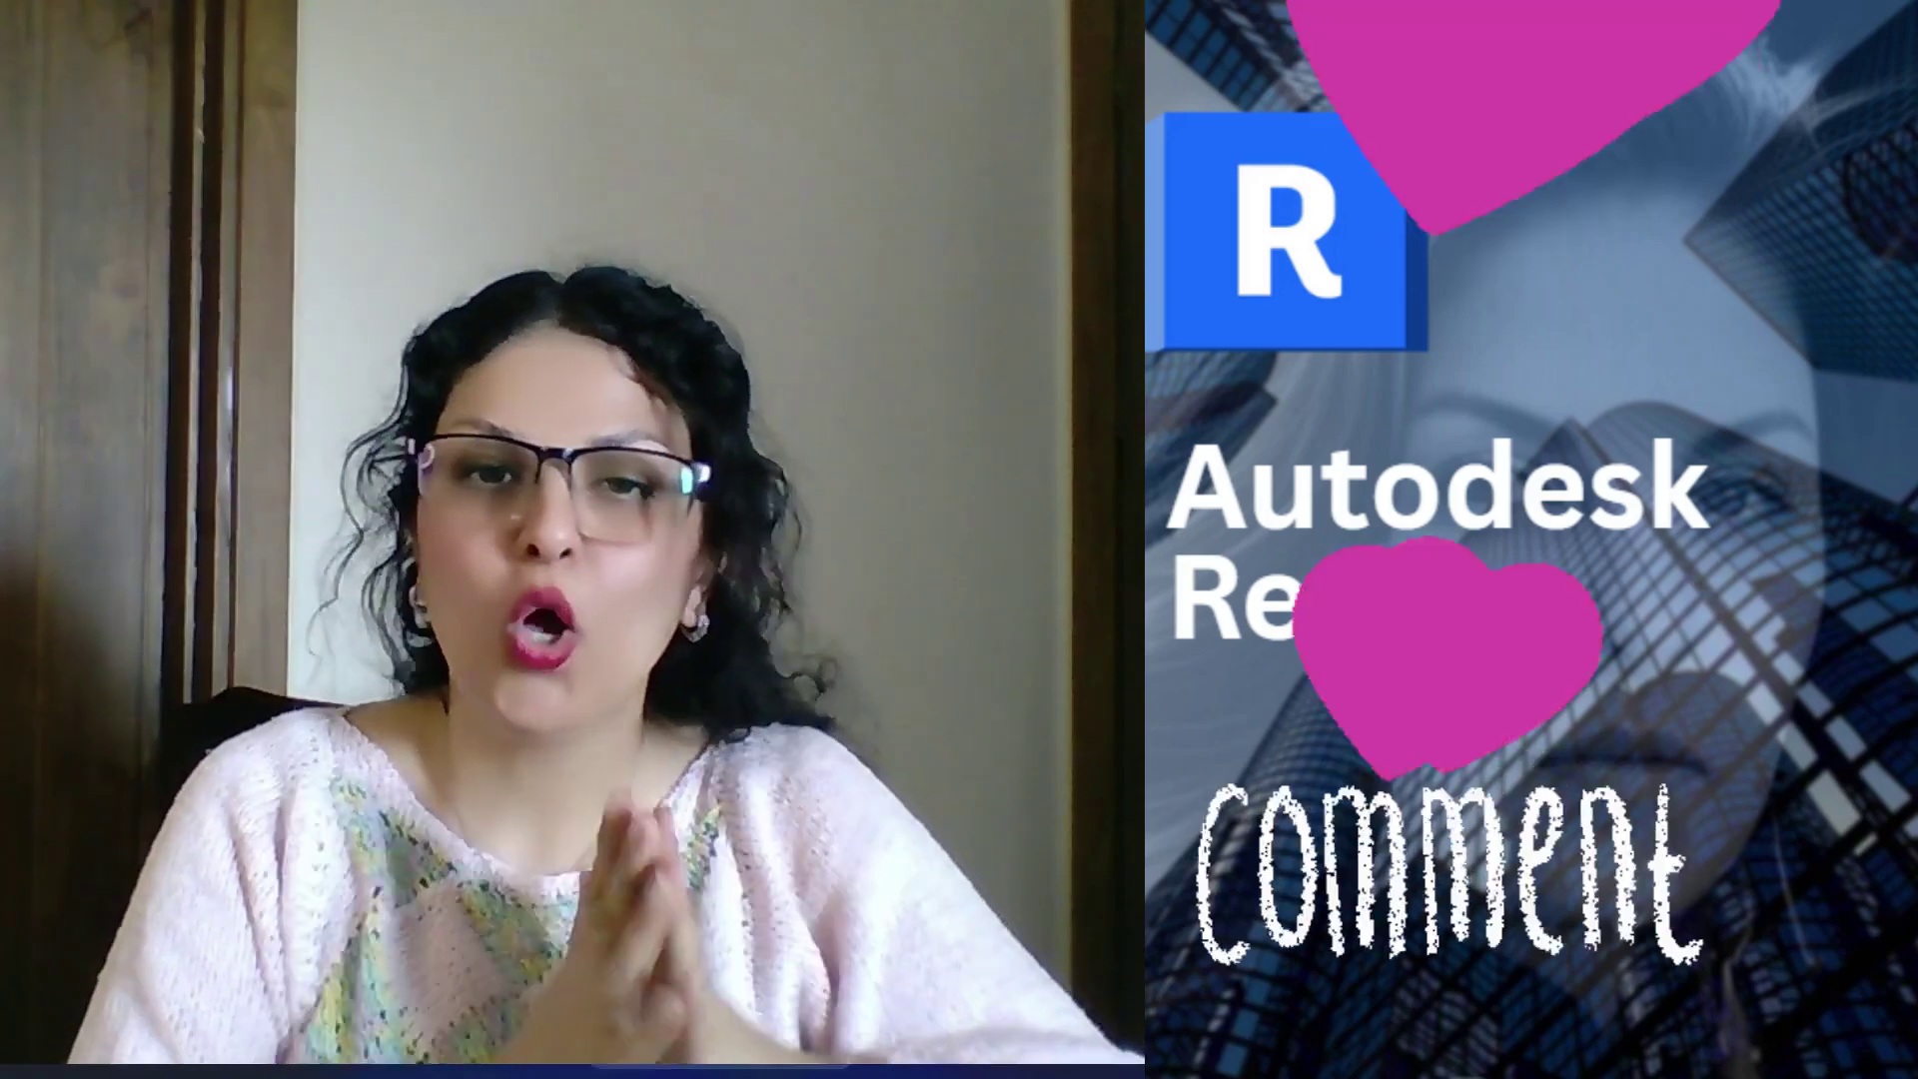